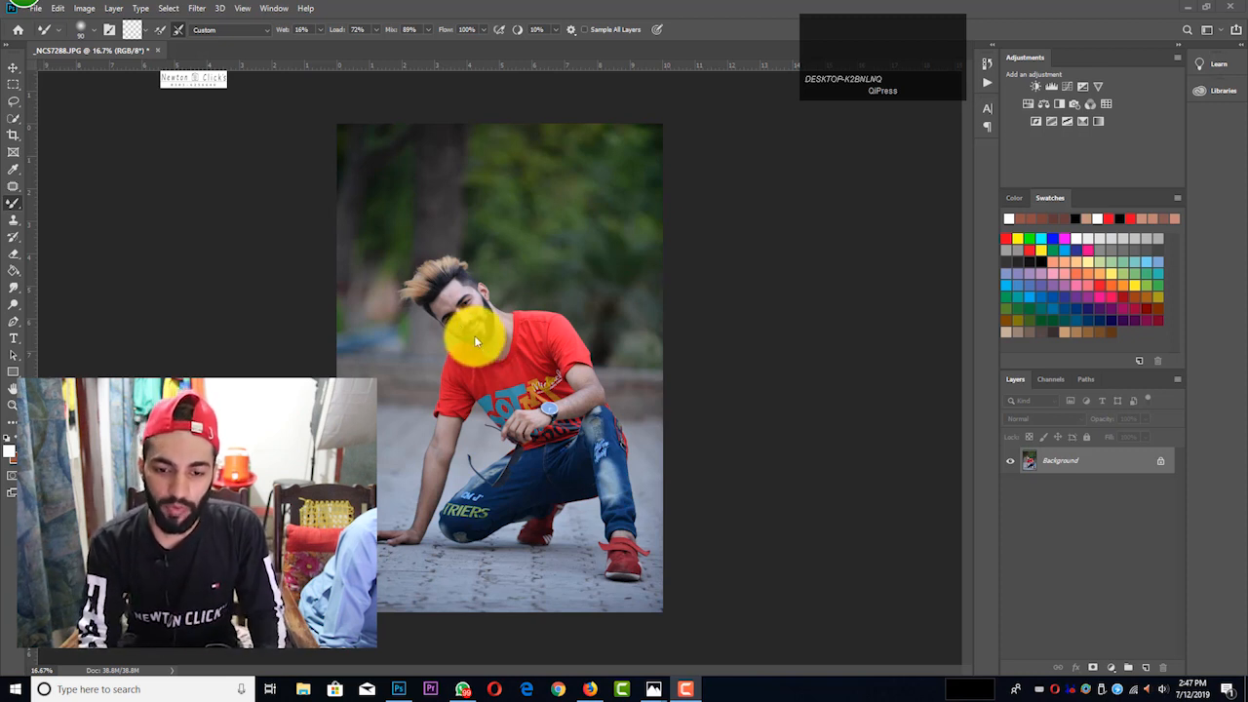
scroll(506, 321, up, 1)
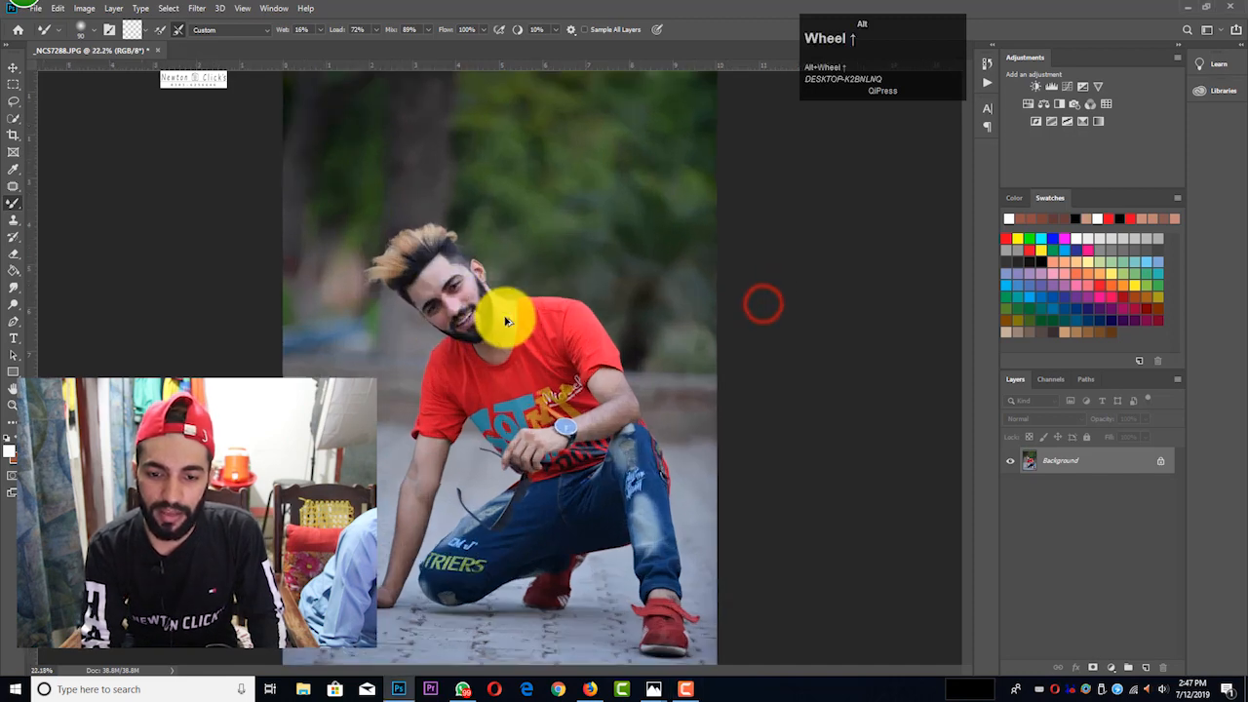
scroll(505, 320, up, 3)
scroll(529, 286, down, 1)
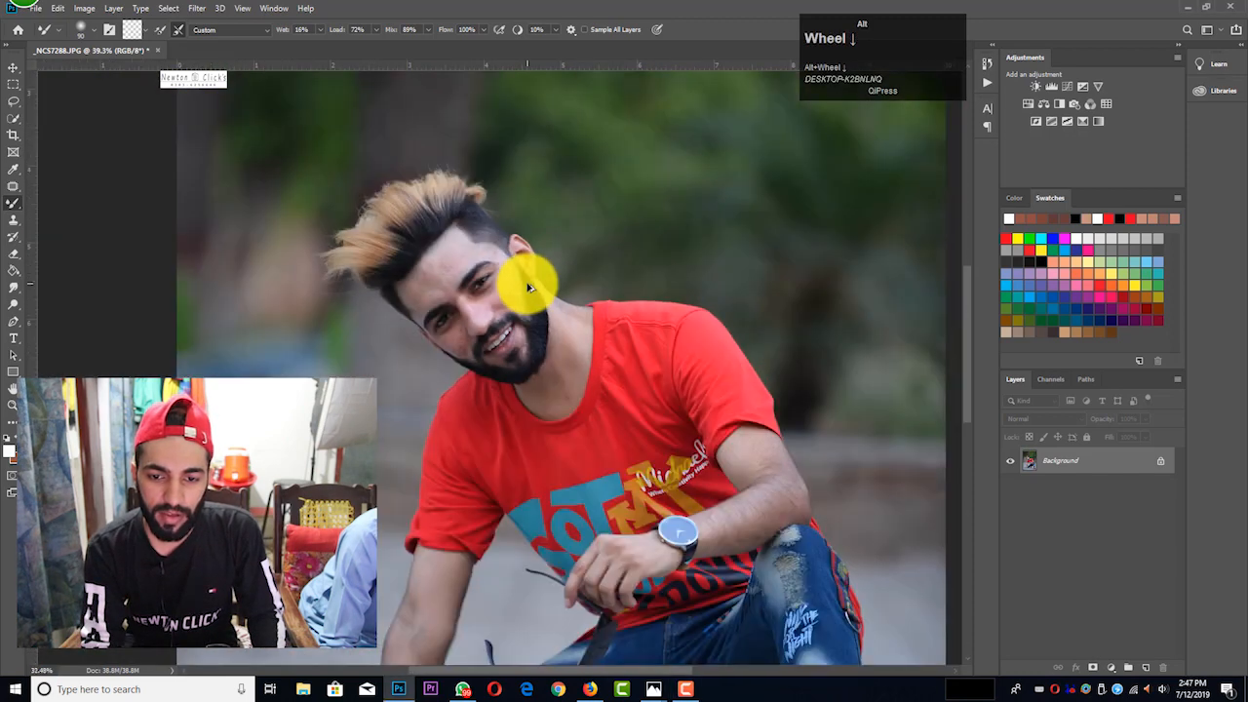
scroll(530, 287, down, 3)
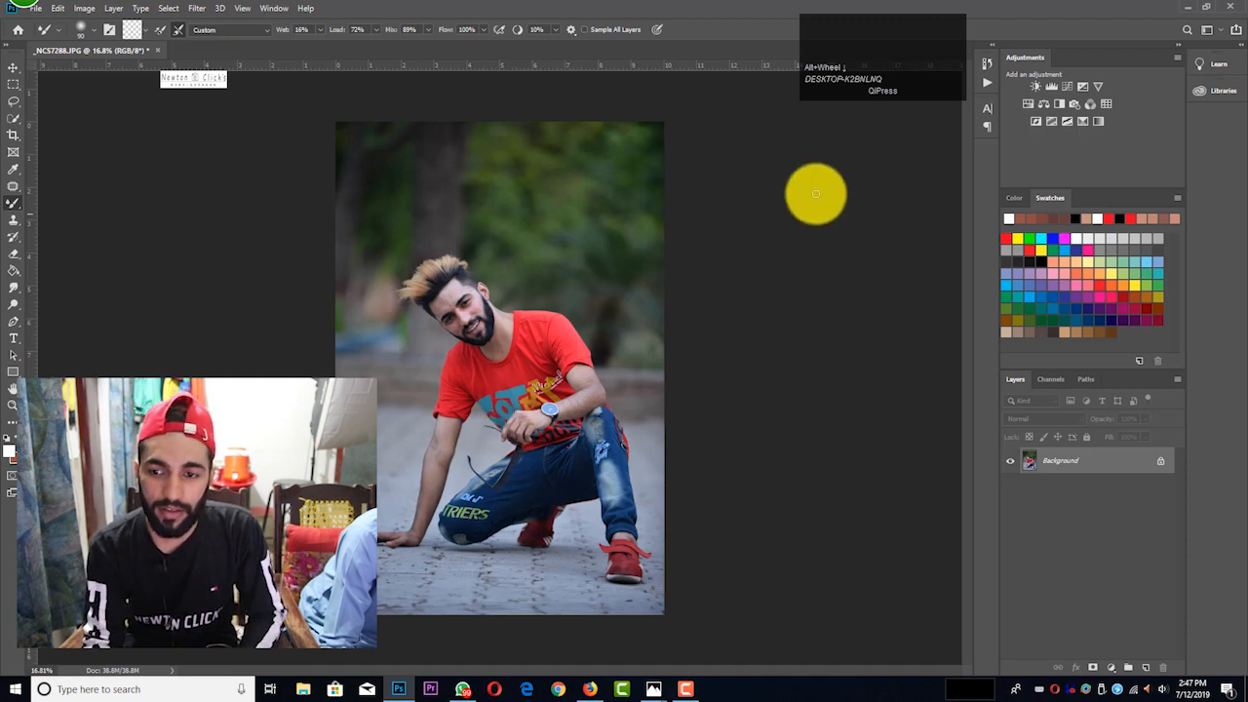
drag(899, 57, 194, 239)
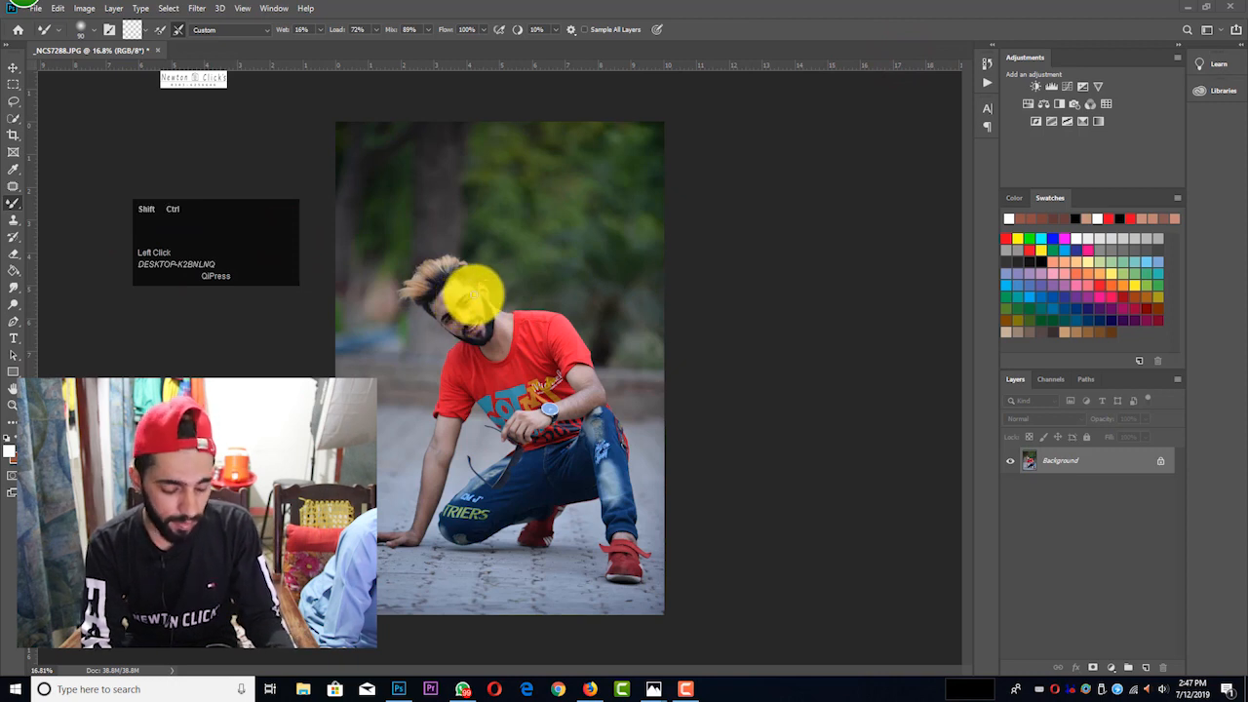
- Apply the Camera Raw Filter with Exposure +0.15, Contrast -2, Highlights +4, Shadows +7, Whites +3, Blacks +6 and Clarity +3
key(ctrl+shift+a)
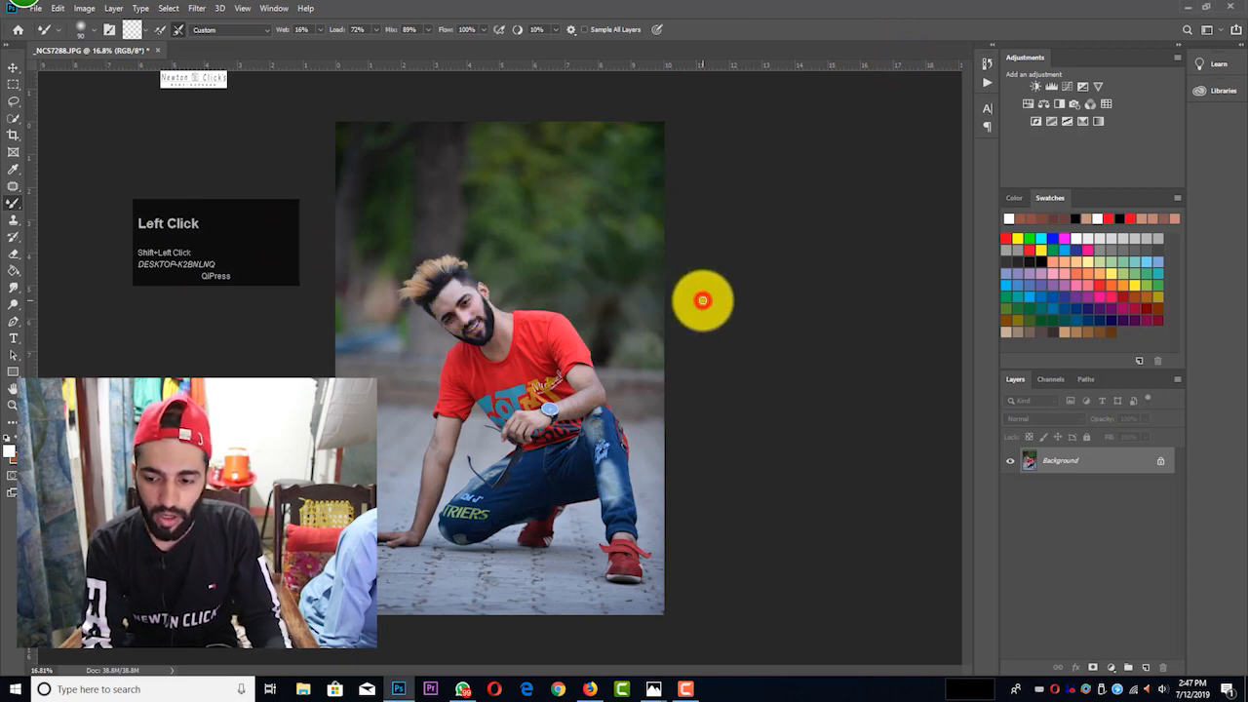
click(702, 299)
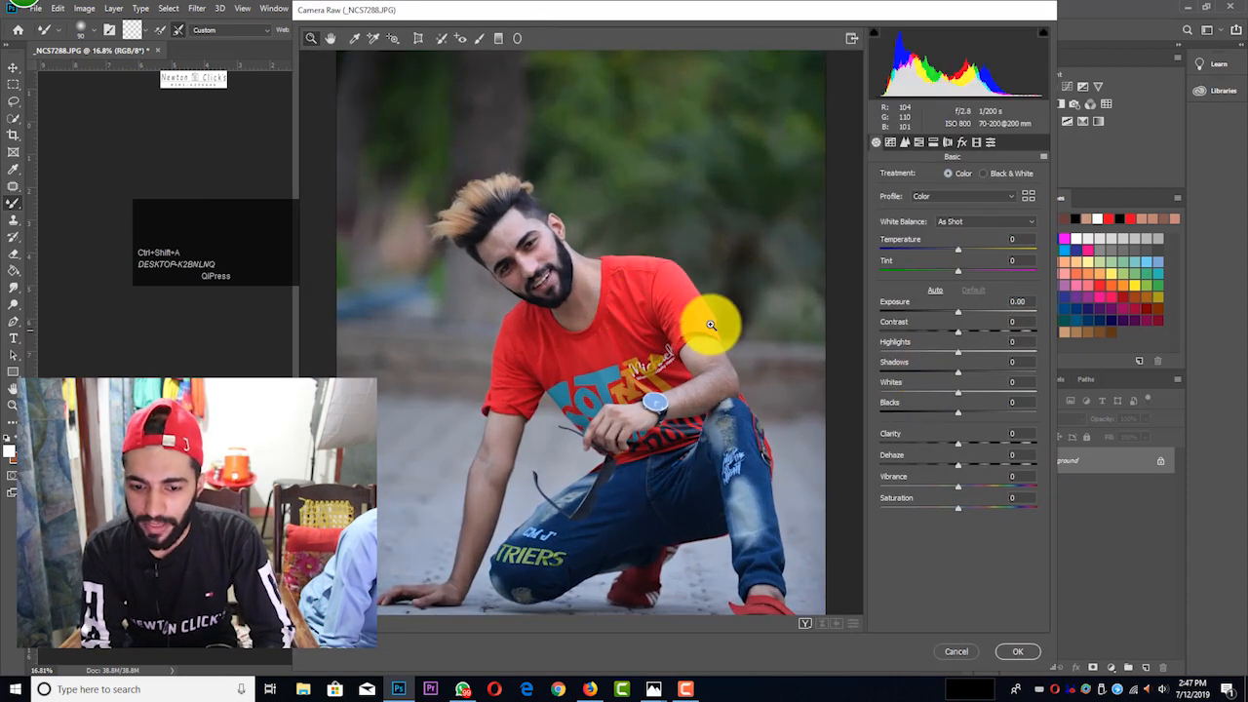
scroll(673, 356, down, 1)
click(337, 653)
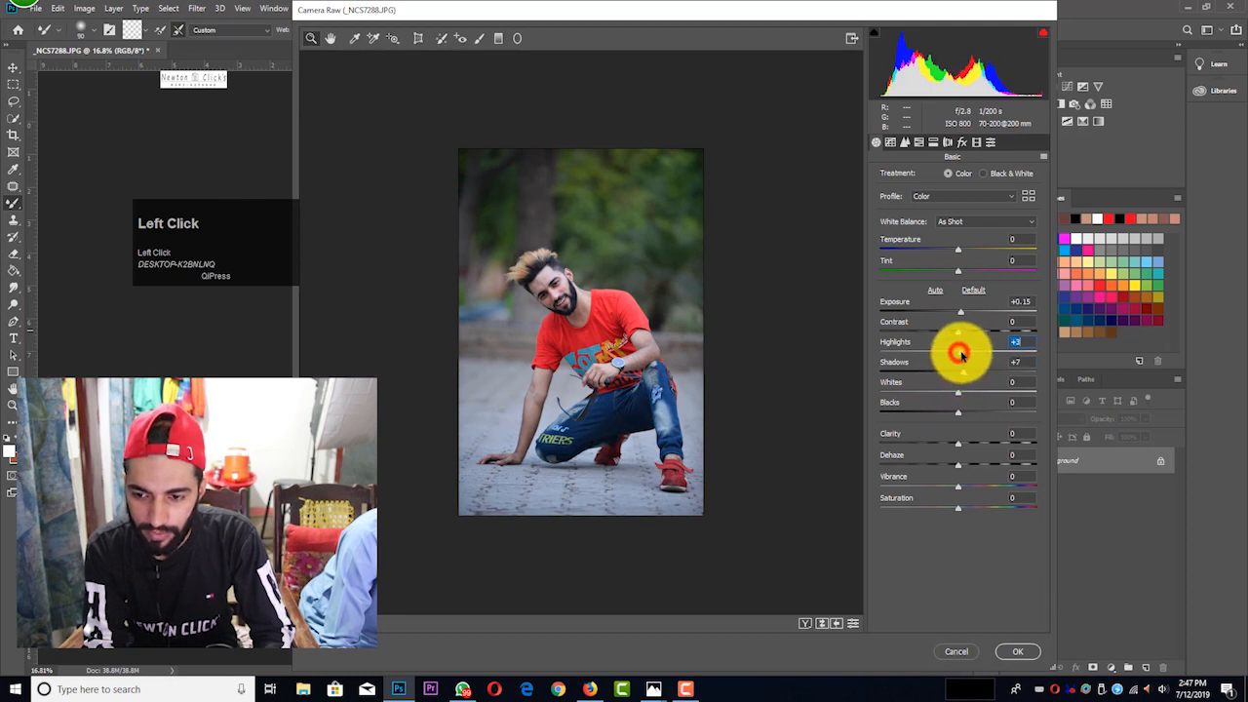
drag(961, 355, 957, 398)
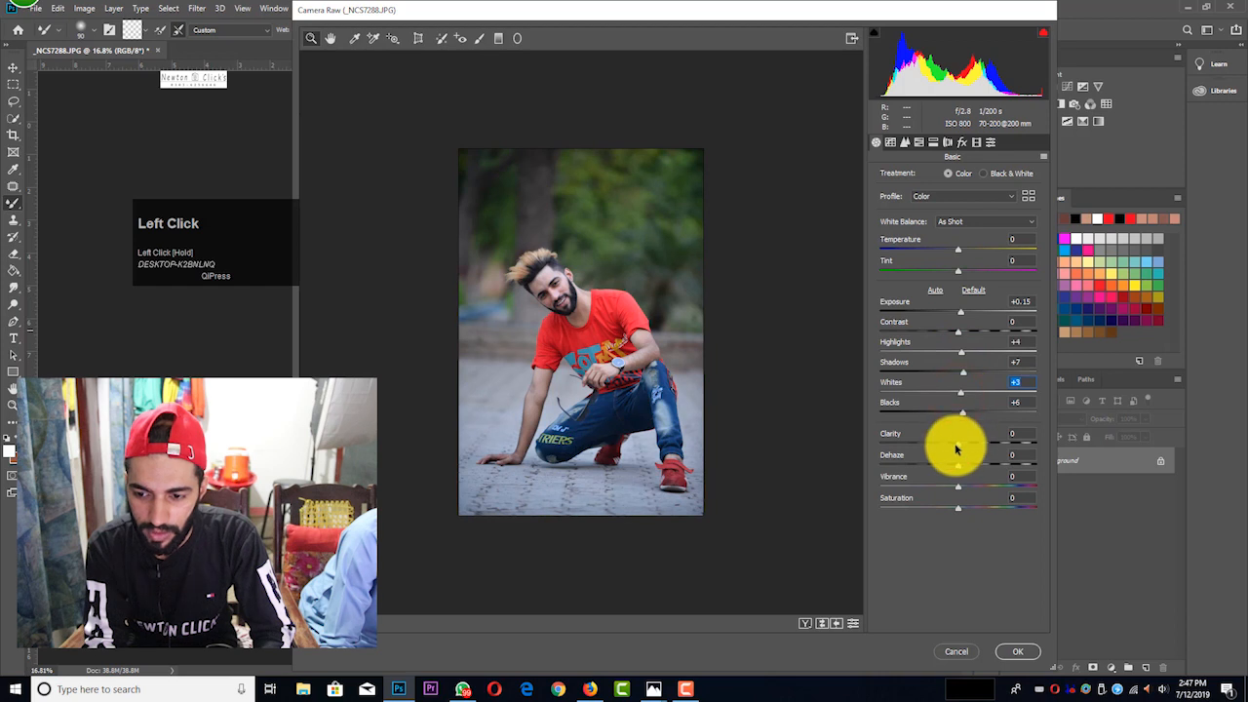
drag(960, 446, 957, 356)
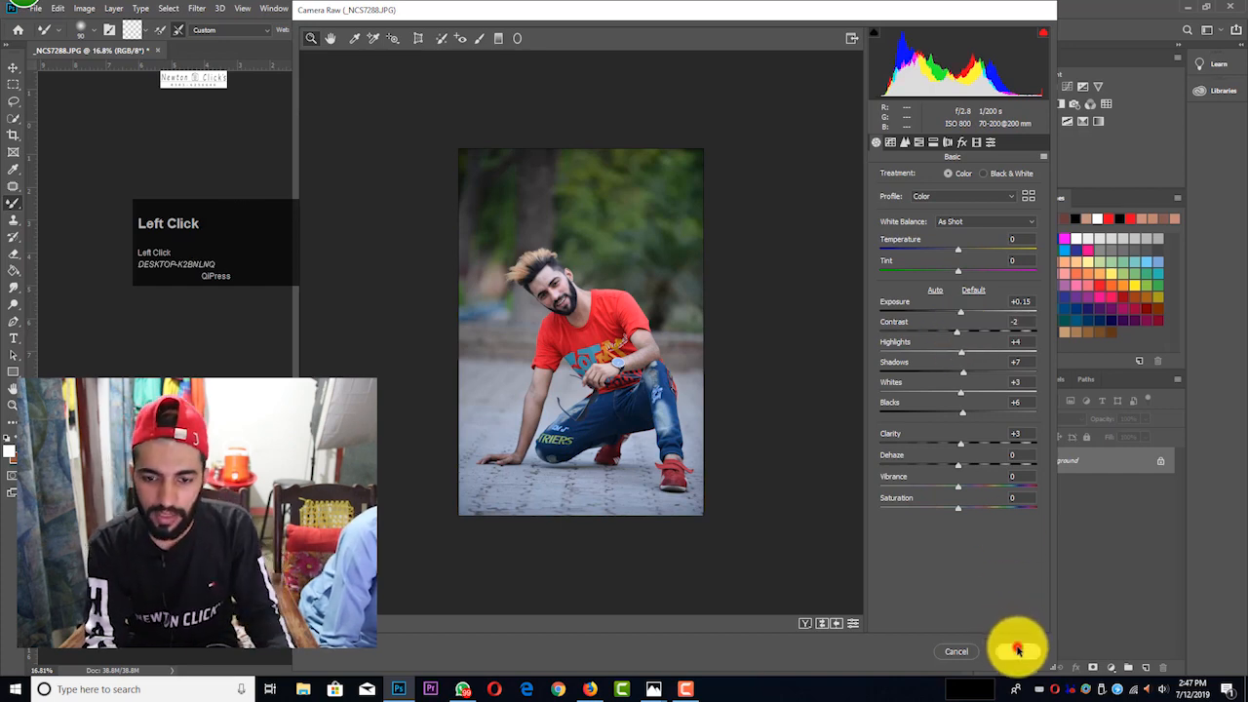
click(1017, 651)
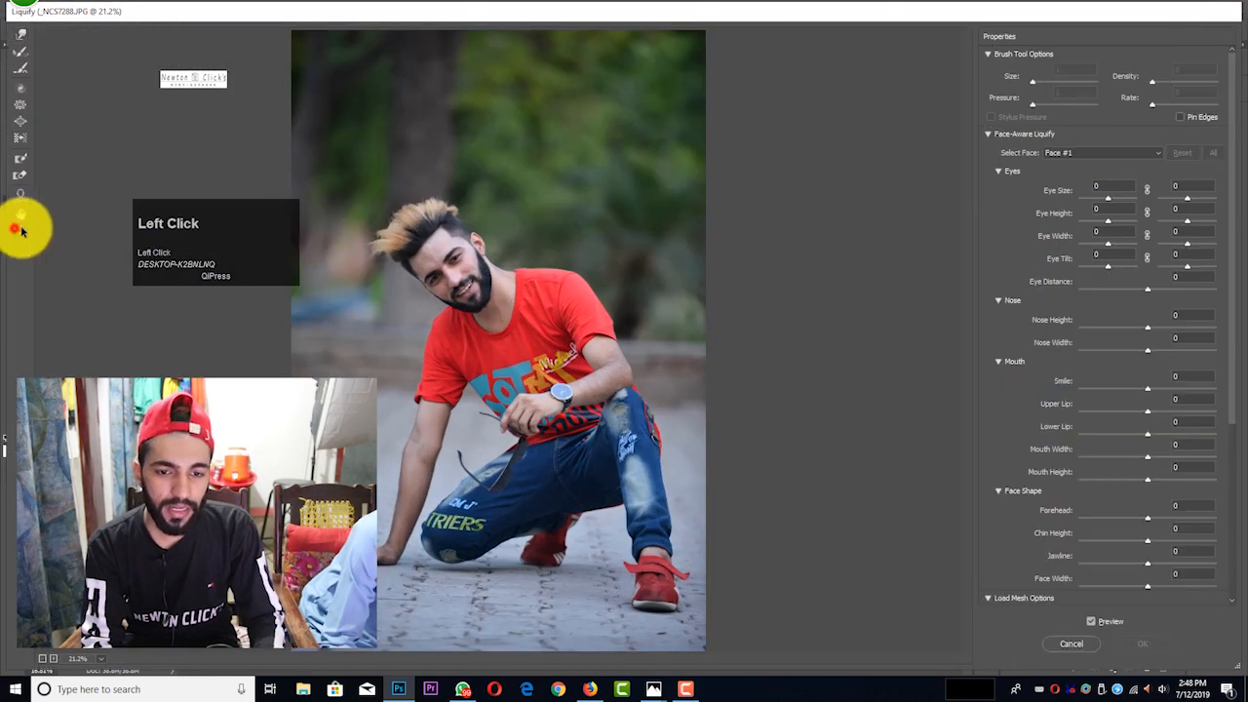
- In Liquify, push the top of the man's hair slightly upward with the Forward Warp tool to add volume
click(20, 231)
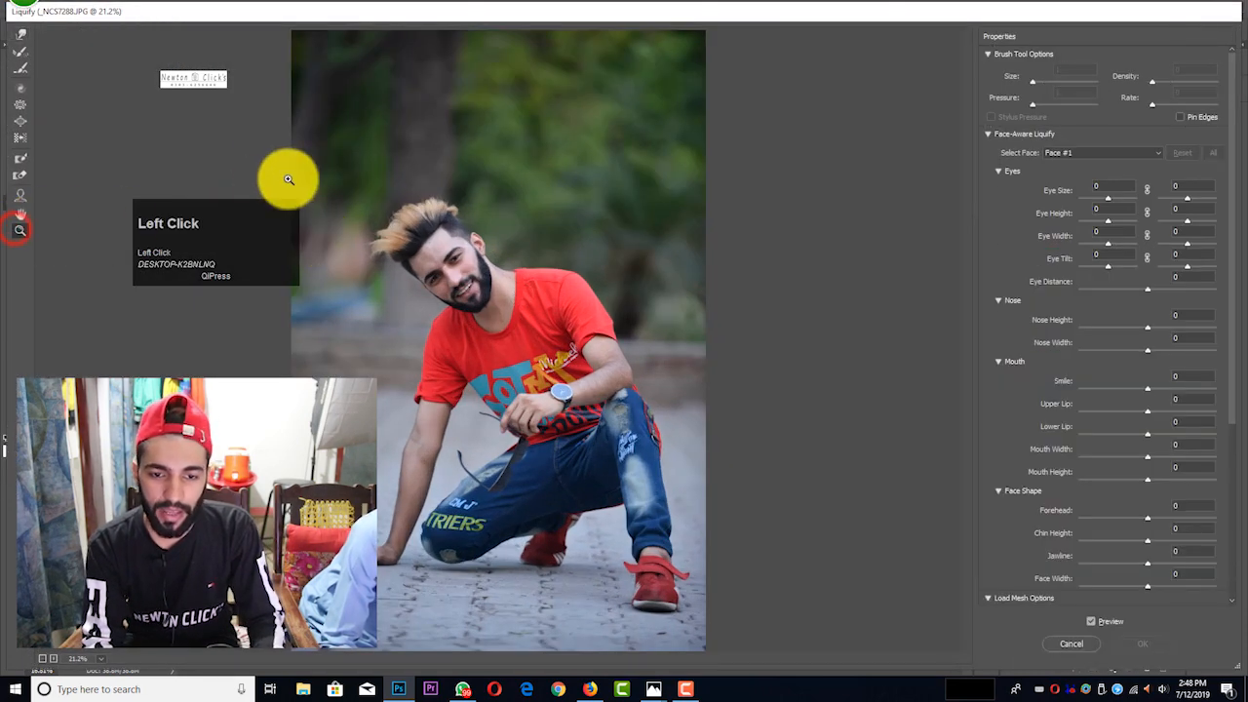
drag(288, 179, 528, 359)
scroll(502, 340, up, 2)
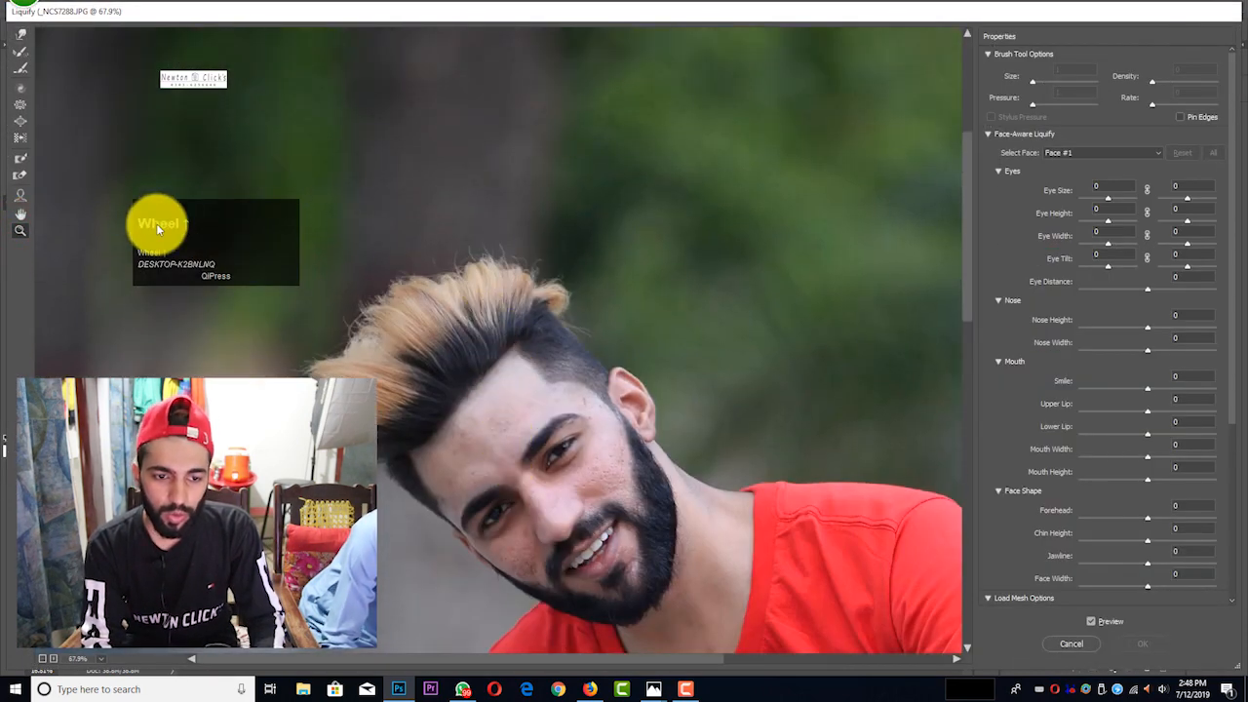
drag(192, 228, 999, 96)
click(154, 155)
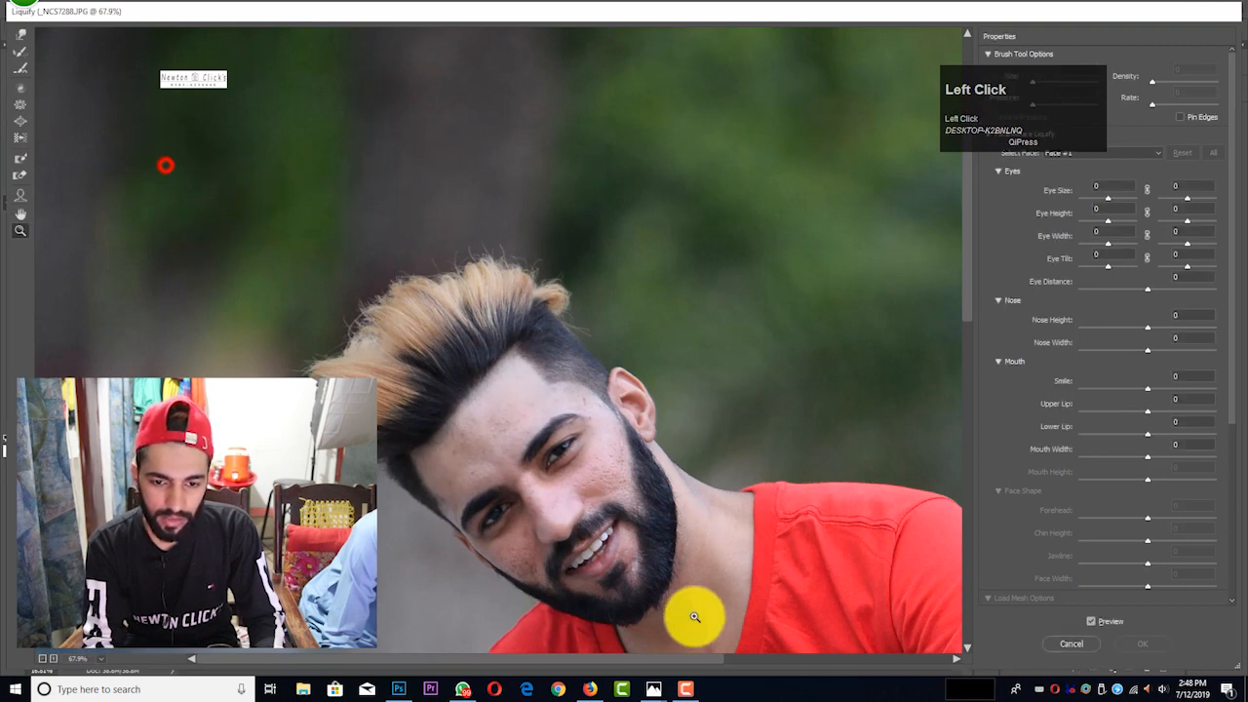
scroll(192, 139, up, 2)
click(22, 34)
key(])
key(])
key(])
key(])
drag(545, 279, 523, 255)
scroll(498, 211, down, 2)
drag(480, 185, 471, 172)
drag(448, 225, 438, 225)
- Nudge the front edge and the lower front tip of the hair with a smaller warp brush
key([)
key([)
key([)
key([)
key([)
drag(318, 281, 322, 282)
key(])
key(])
key(])
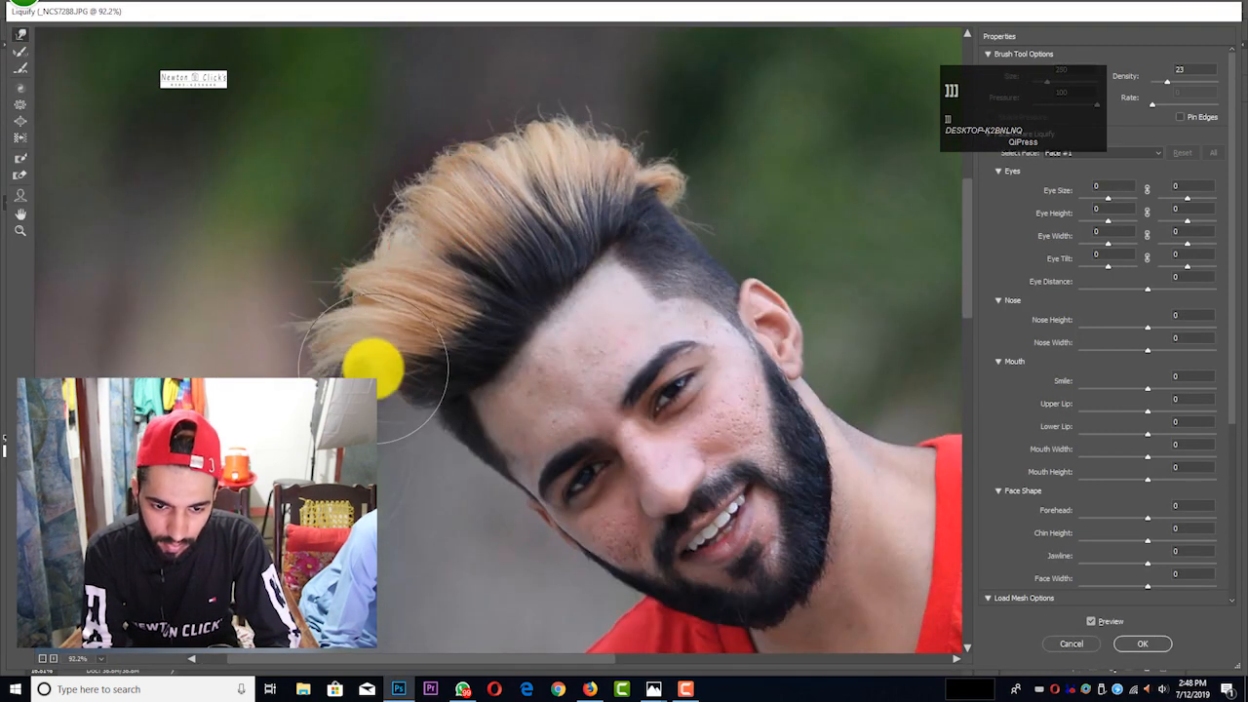
drag(372, 367, 364, 368)
- Warp the crown and the upper front of the hair with a larger brush to fill out the hairstyle
key(])
key(])
key(])
drag(425, 209, 339, 264)
key([)
key([)
key(])
key(])
drag(575, 146, 557, 130)
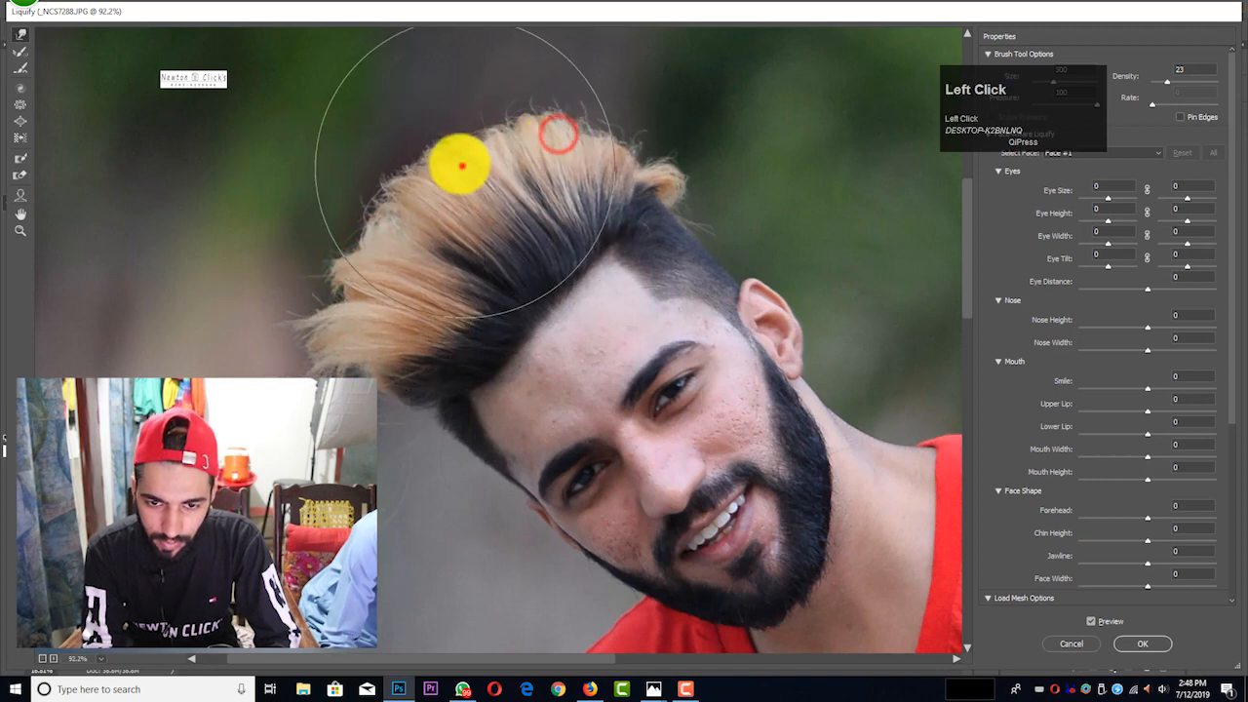
drag(462, 165, 400, 243)
- Tuck in the protruding front hair tip and the tuft behind the crown to give the hair a rounded outline
key([)
key([)
key([)
key([)
drag(362, 376, 273, 373)
mouse_move(279, 328)
mouse_down()
mouse_move(305, 355)
mouse_move(358, 370)
mouse_move(306, 370)
mouse_move(319, 375)
mouse_move(310, 323)
mouse_move(349, 364)
mouse_move(297, 368)
mouse_move(327, 341)
mouse_up()
key([)
key([)
key([)
key(])
key(])
drag(350, 296, 360, 245)
key(])
key(])
drag(718, 159, 675, 163)
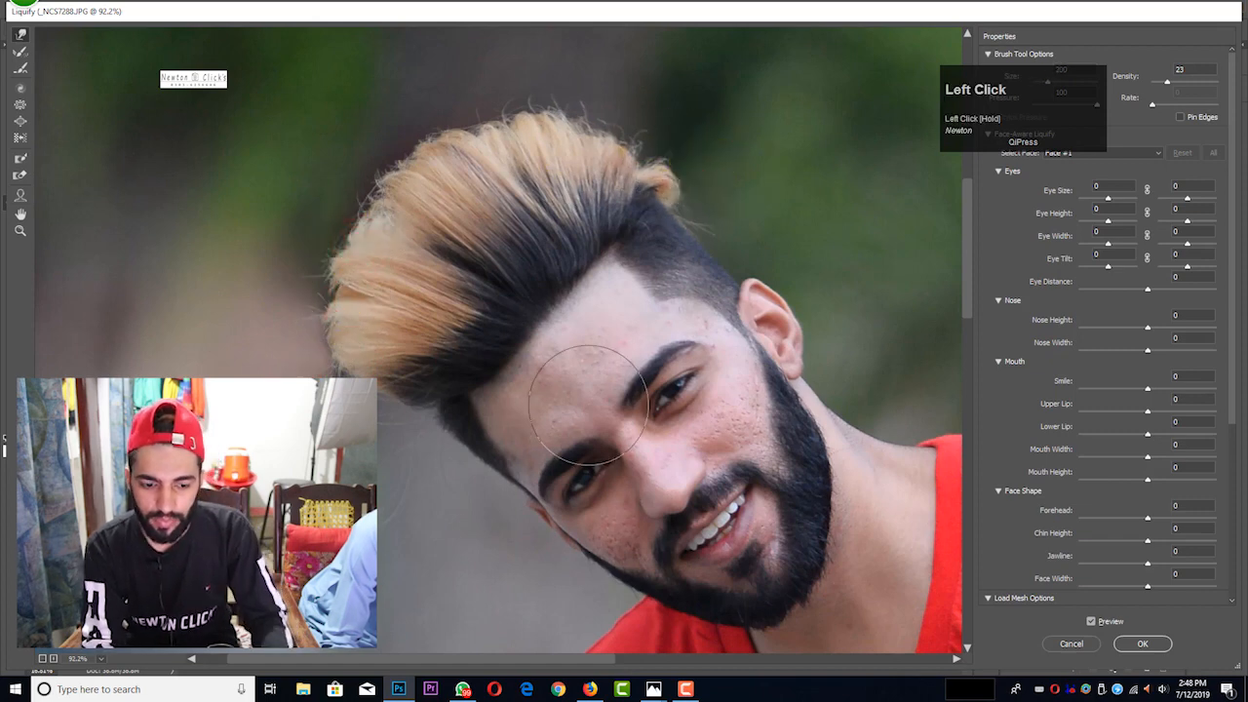
- Examine the reshaped hairstyle in the whole photo and again close up
click(41, 662)
click(41, 662)
click(41, 661)
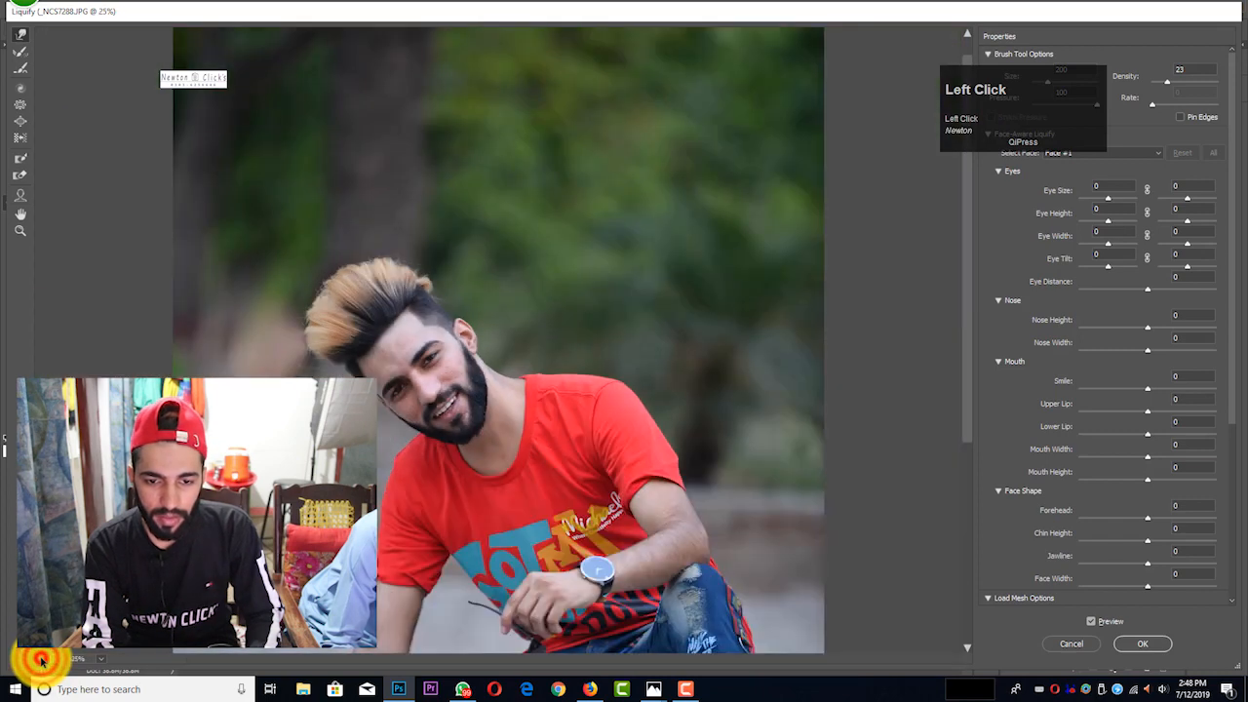
click(41, 662)
click(41, 662)
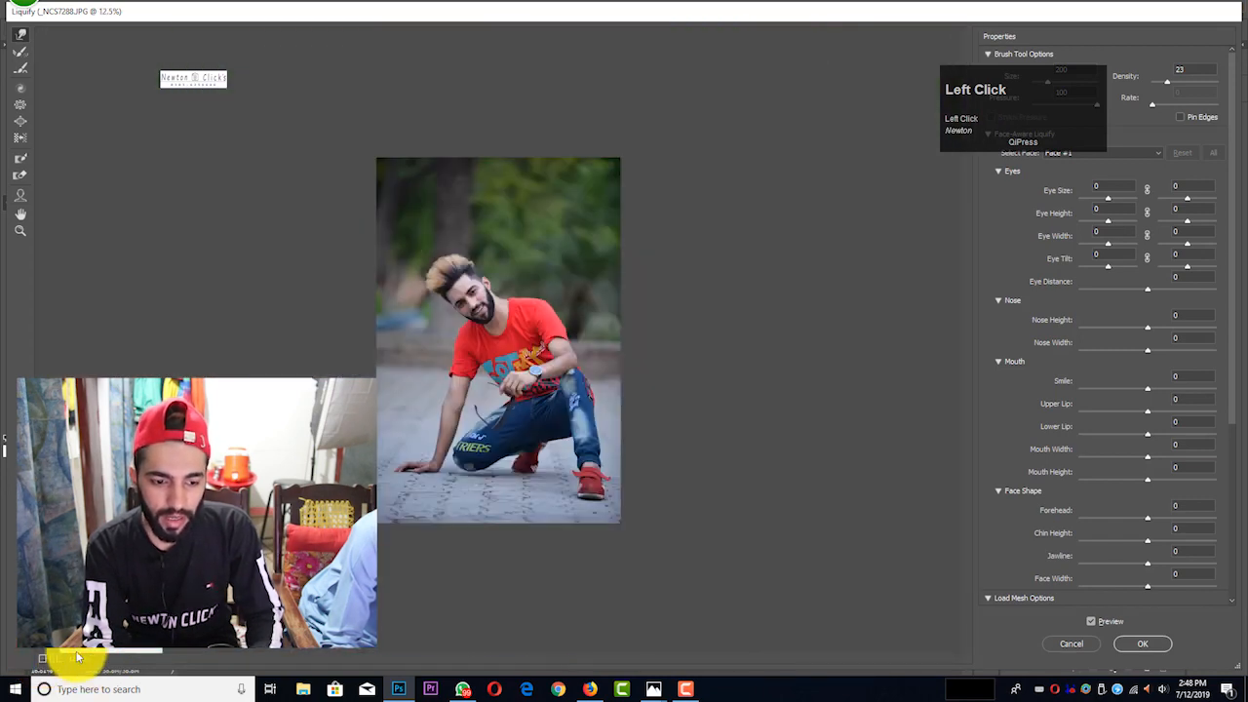
scroll(53, 662, up, 4)
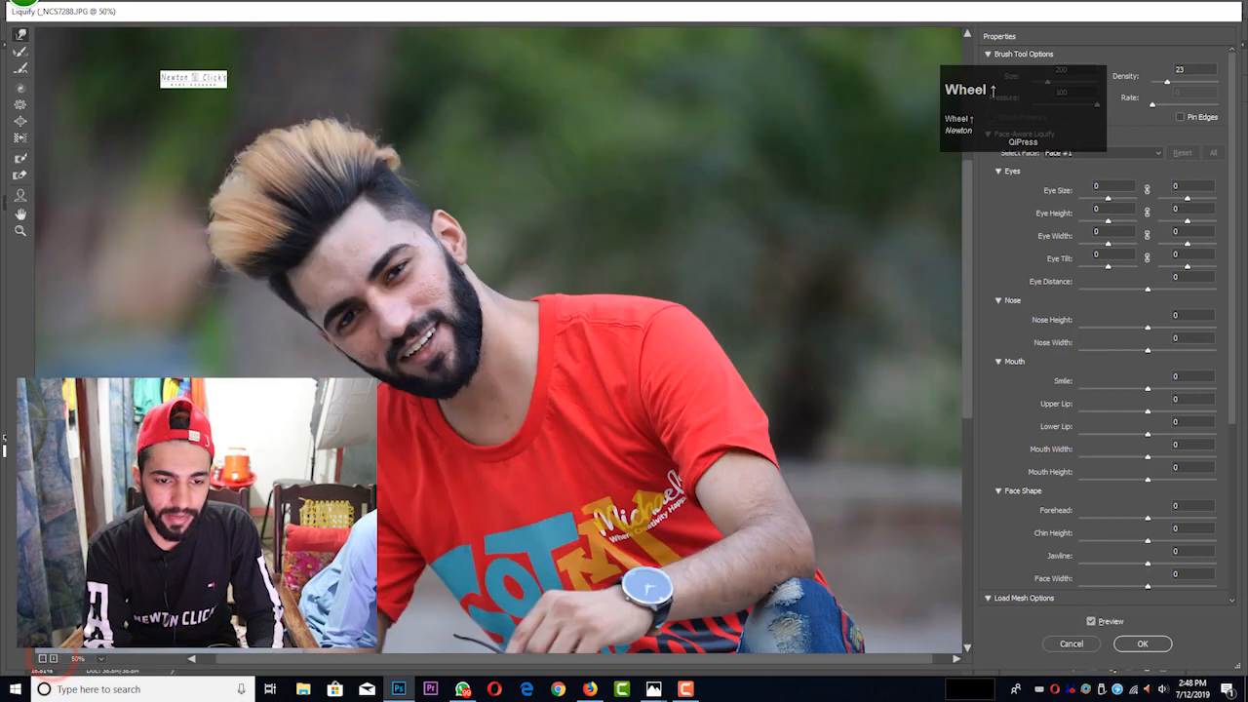
scroll(54, 660, up, 1)
click(55, 664)
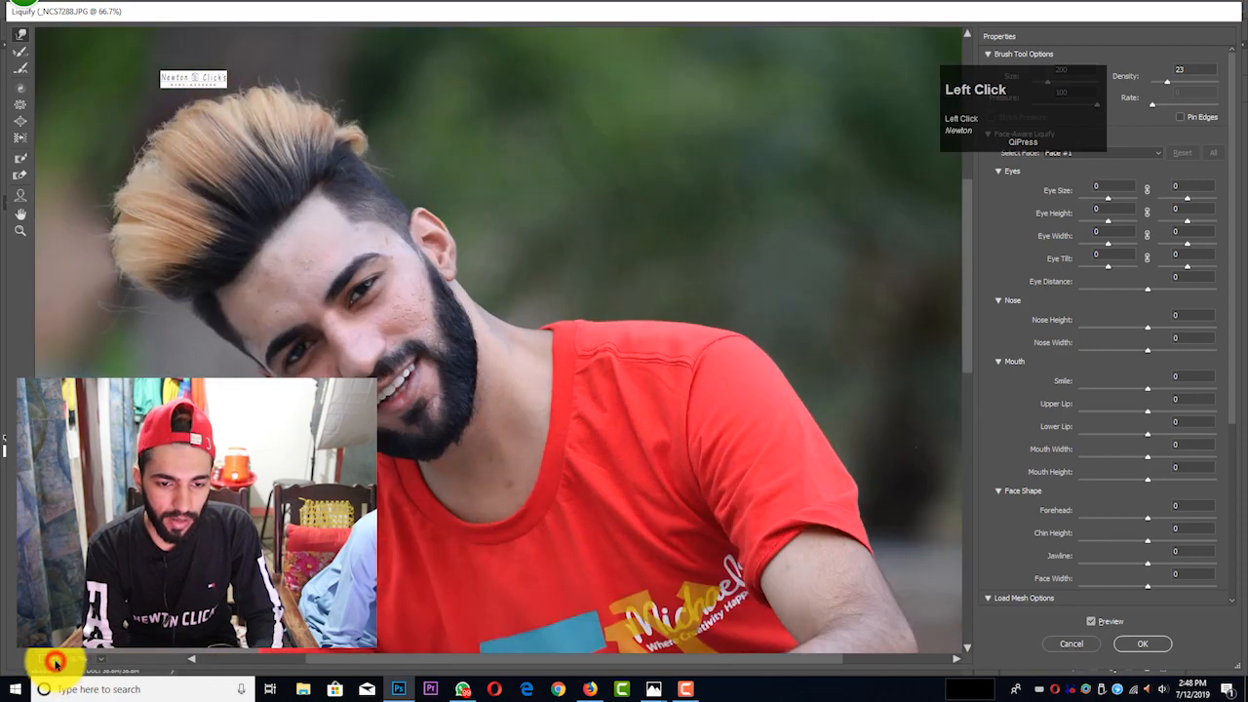
drag(747, 661, 697, 653)
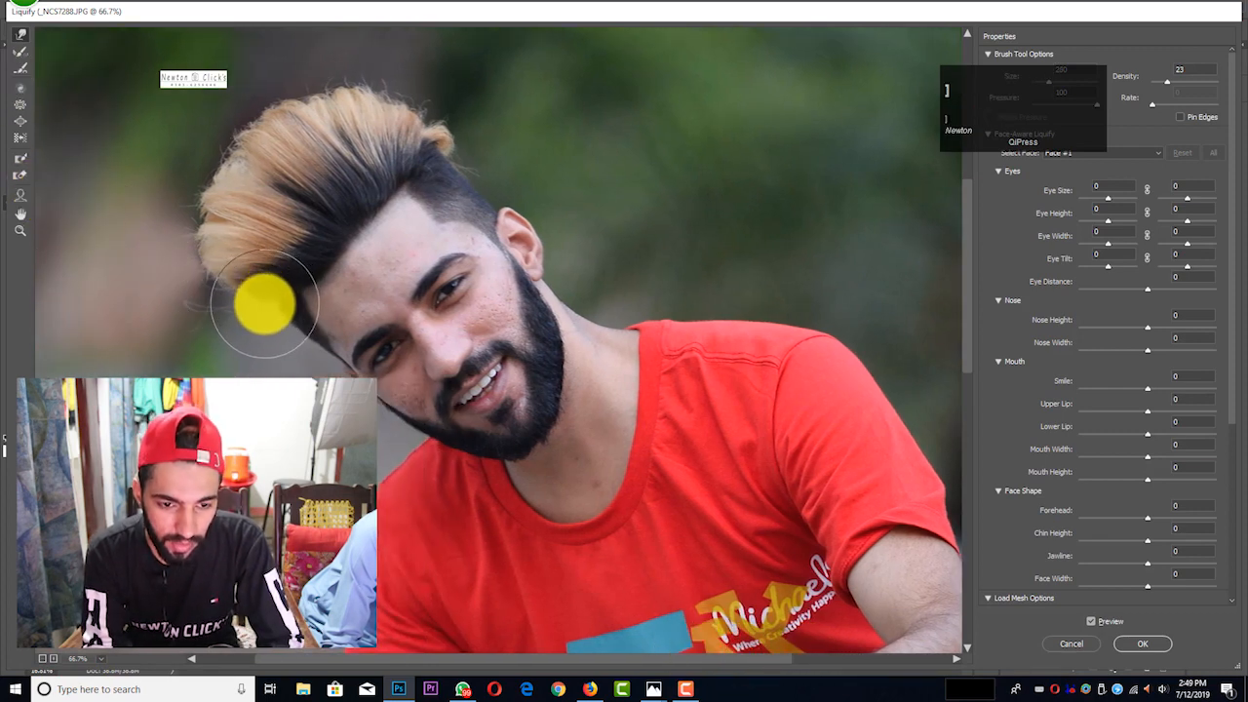
- Warp the underside of the front hair near the temple to smooth its lower edge
key(bracketleft)
mouse_move(263, 304)
mouse_down()
mouse_move(275, 319)
mouse_move(264, 330)
mouse_up()
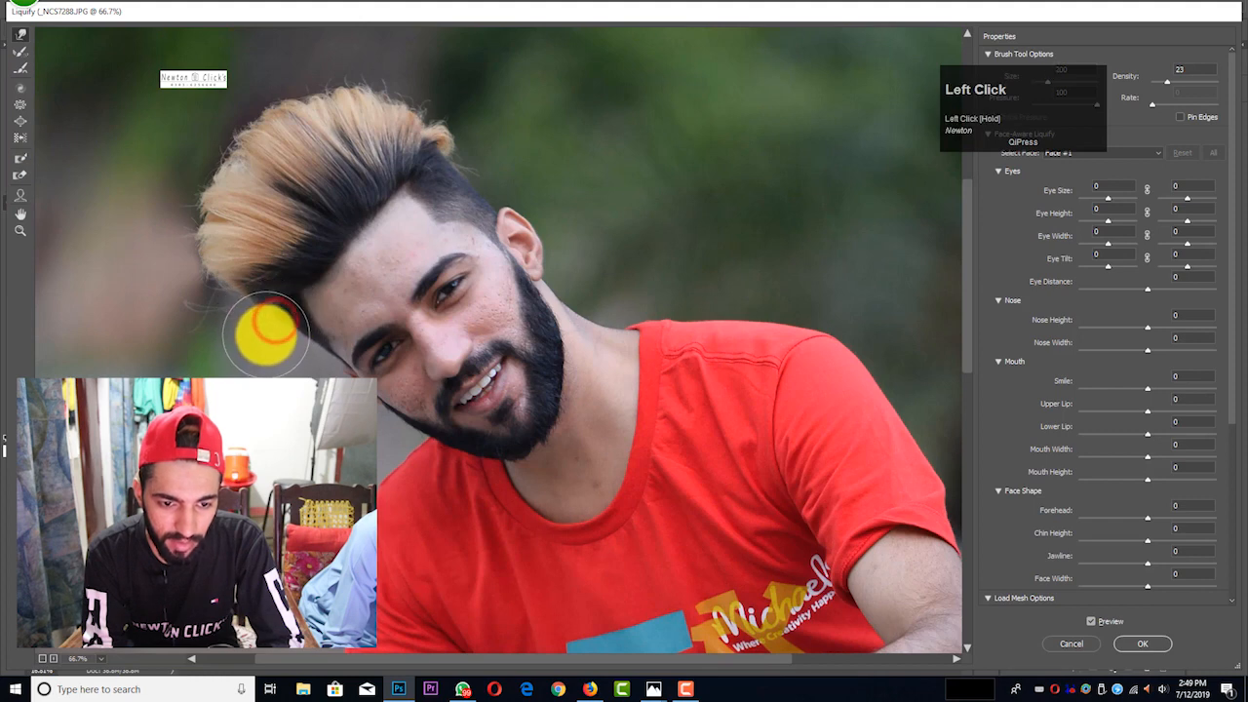
key(bracketleft)
key(bracketleft)
key(bracketleft)
key(bracketright)
key(bracketright)
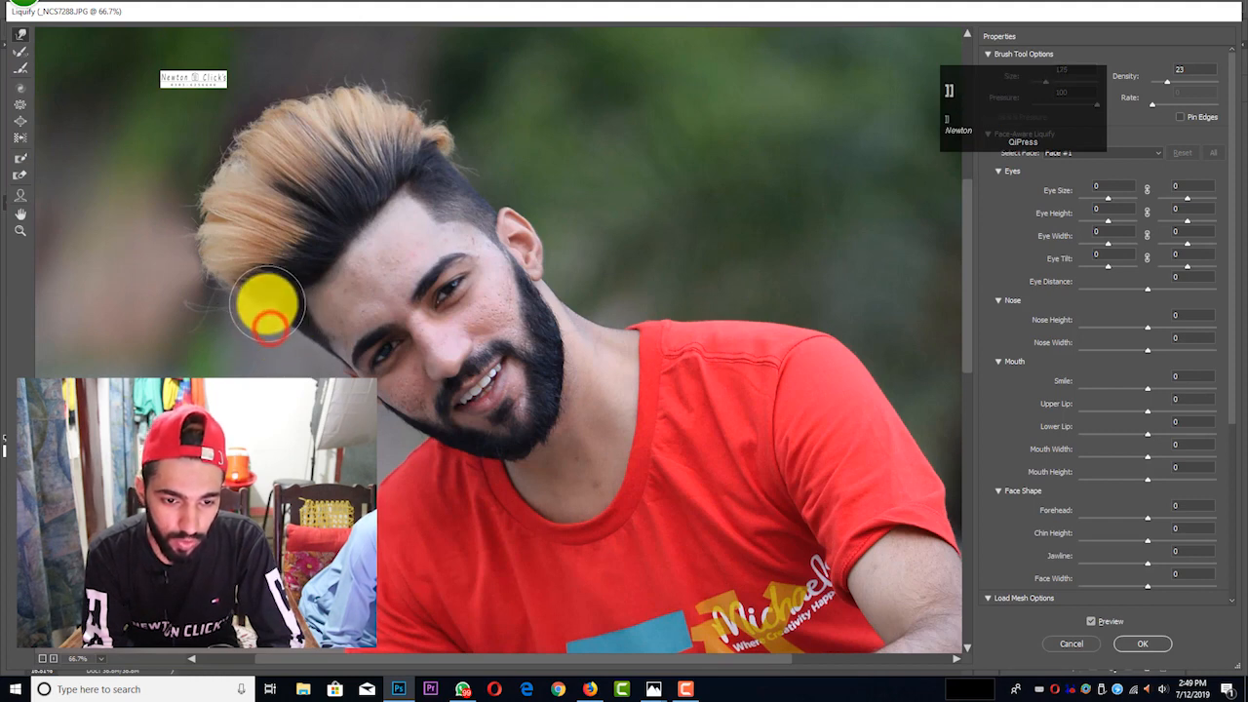
drag(269, 307, 231, 295)
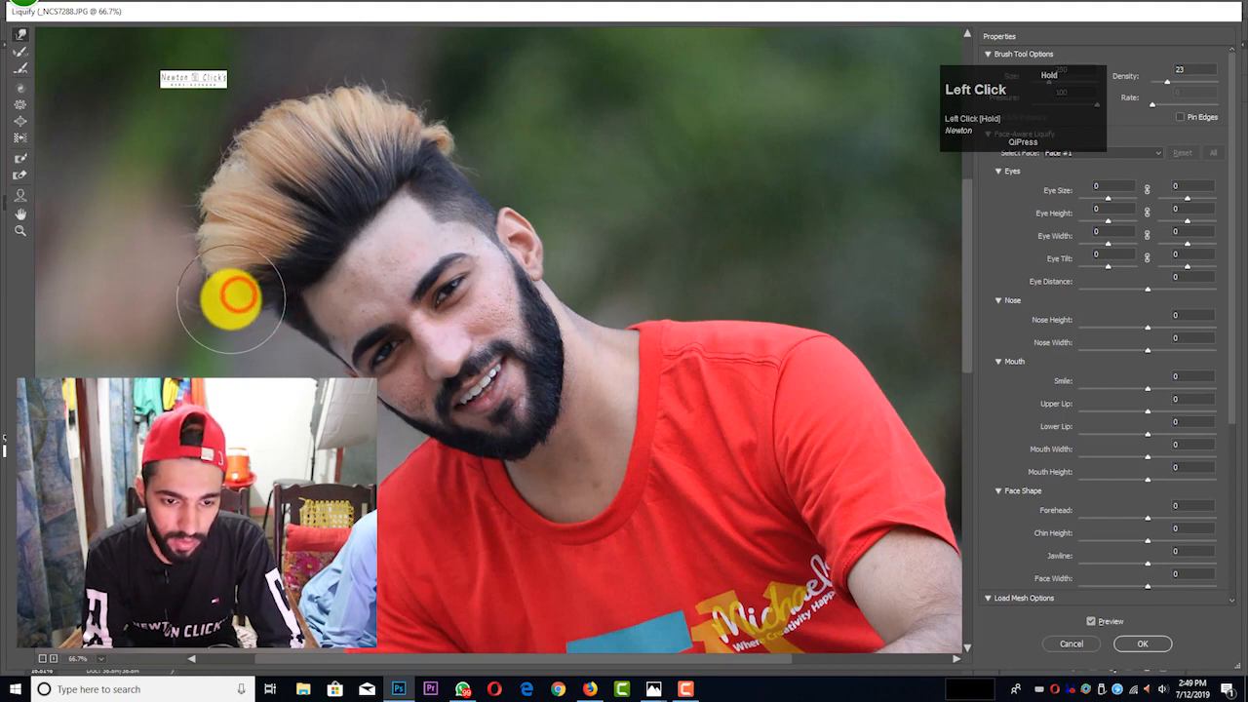
- Touch up the tuft behind the crown and push the hair's lower front edge upward
key(bracketright)
key(bracketleft)
key(bracketleft)
key(bracketleft)
key(bracketleft)
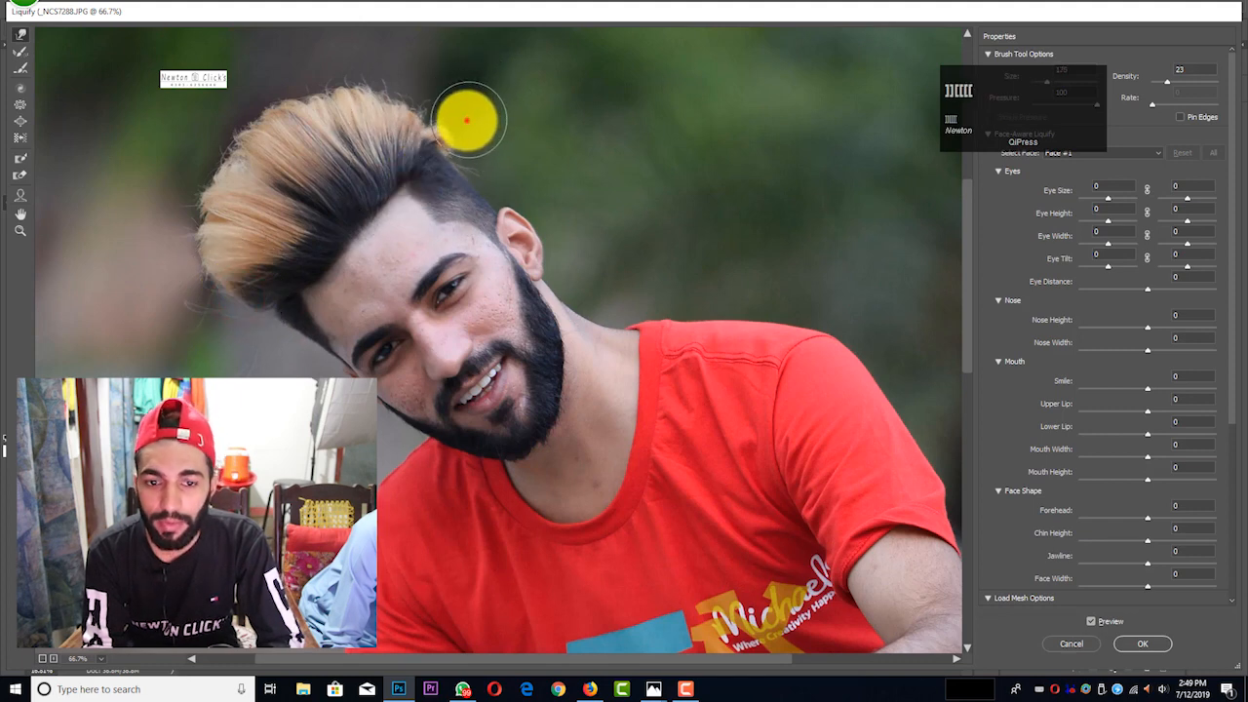
click(467, 120)
key(bracketright)
key(bracketright)
key(bracketright)
key(bracketright)
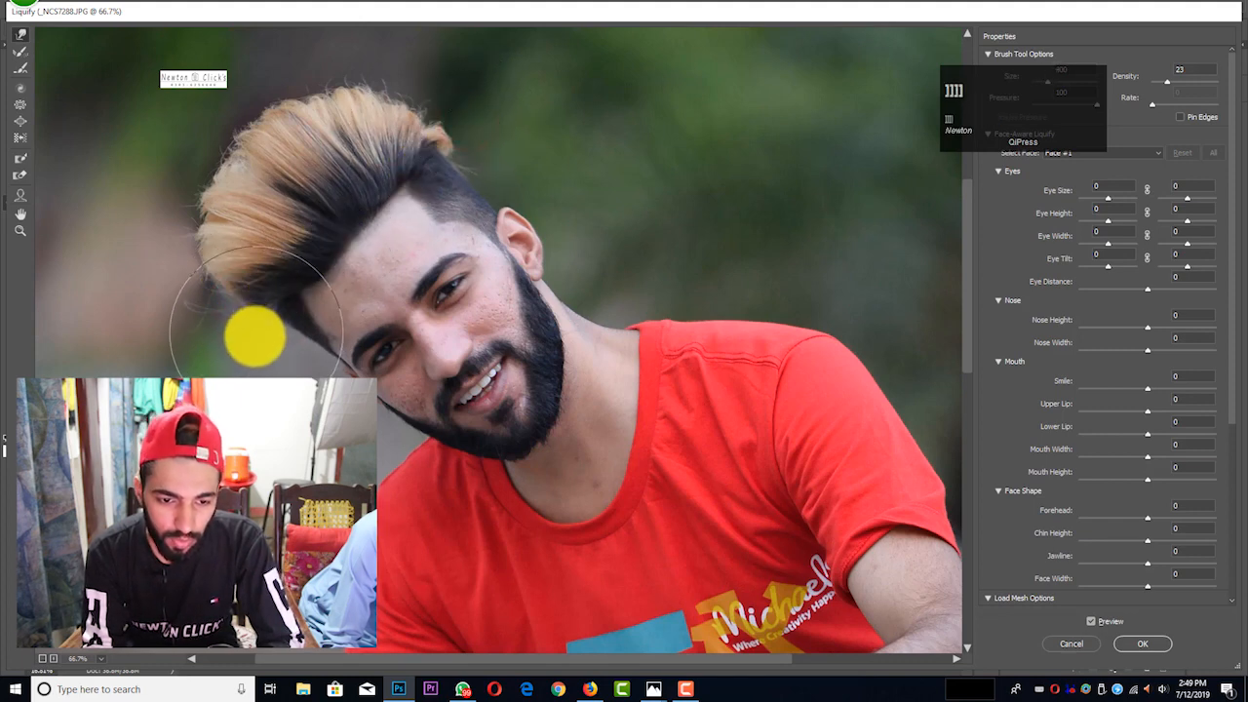
mouse_move(253, 336)
mouse_down()
mouse_move(224, 319)
mouse_move(244, 273)
mouse_up()
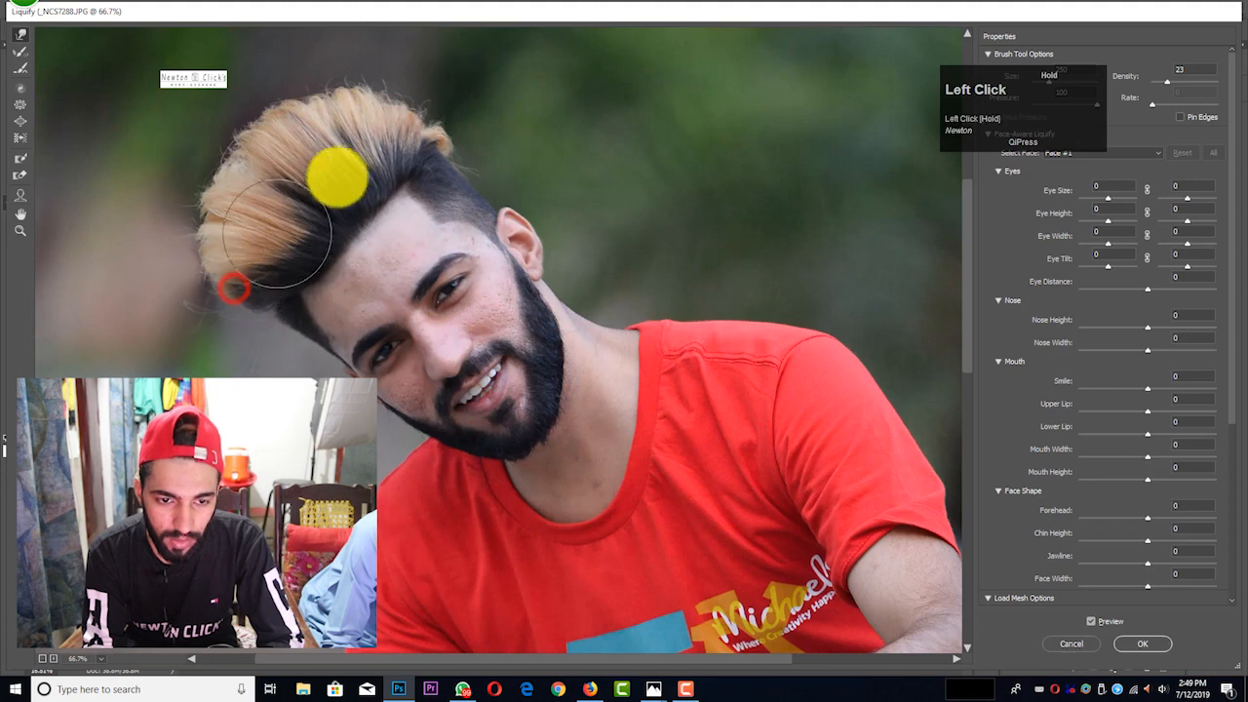
- Reshape the tuft behind the crown so it blends into the hair's outline
key(bracketright)
key(bracketright)
key(bracketleft)
key(bracketleft)
key(bracketleft)
mouse_move(459, 114)
mouse_down()
mouse_move(450, 167)
mouse_move(474, 164)
mouse_up()
key(bracketright)
key(bracketright)
key(bracketright)
mouse_move(477, 170)
mouse_down()
mouse_move(484, 181)
mouse_move(464, 135)
mouse_up()
- Even out the top and upper front contour of the hair with short warp strokes
key(bracketleft)
key(bracketright)
key(bracketright)
key(bracketright)
key(bracketright)
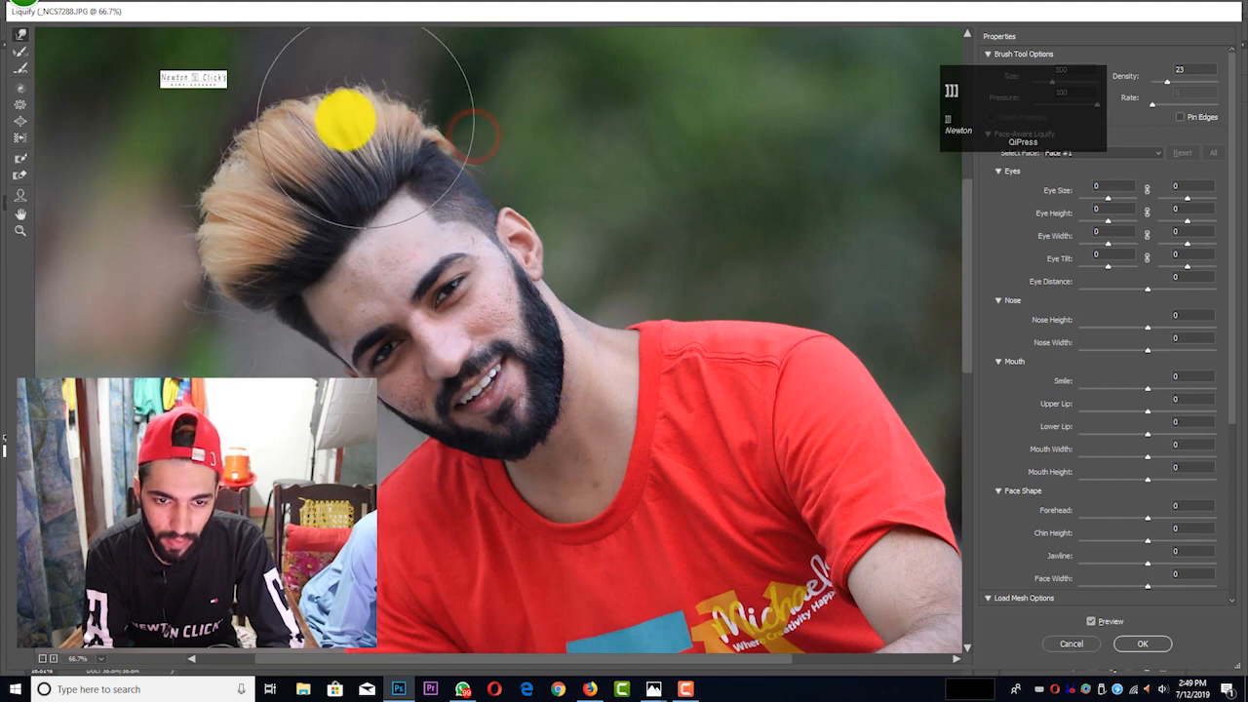
key(bracketleft)
key(bracketleft)
key(bracketleft)
drag(321, 99, 351, 100)
key(bracketright)
key(bracketright)
drag(265, 156, 267, 161)
drag(237, 177, 240, 178)
- Warp the lower front corner of the hair outward with a reduced brush size
key(bracketleft)
key(bracketleft)
key(bracketleft)
key(bracketleft)
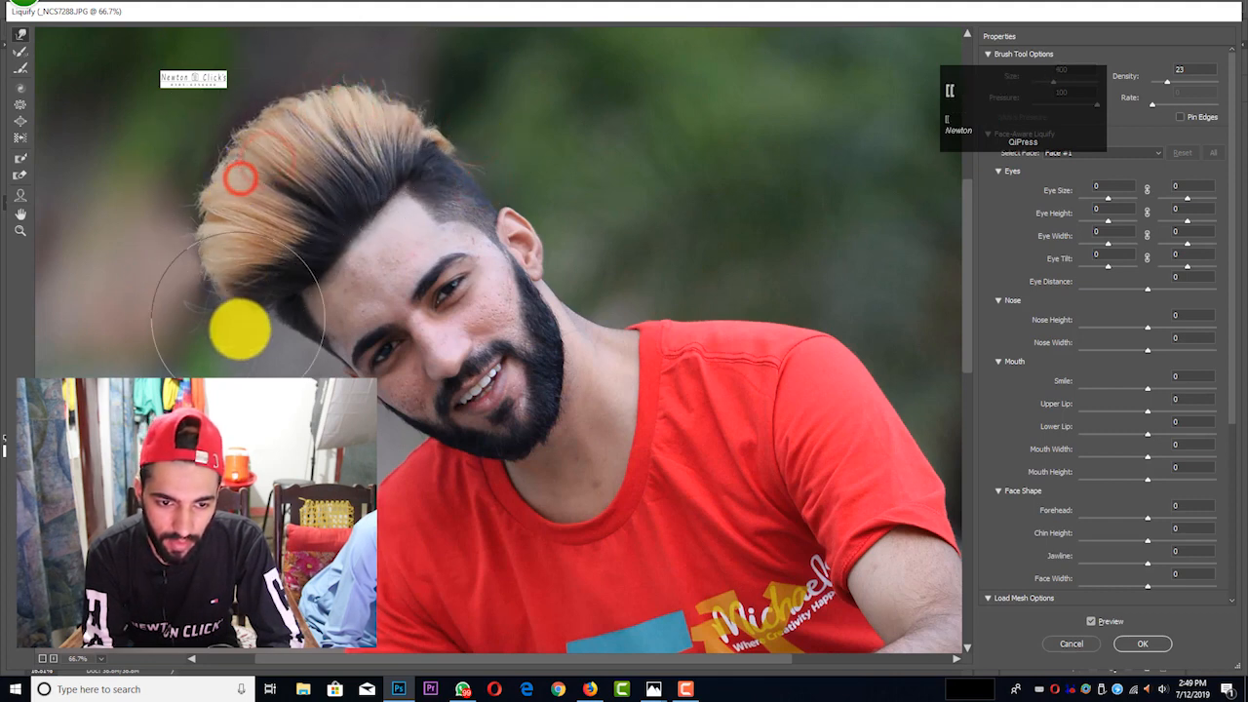
mouse_move(265, 310)
mouse_down()
mouse_move(221, 299)
mouse_move(224, 326)
mouse_move(267, 326)
mouse_move(235, 331)
mouse_up()
key(bracketleft)
key(bracketleft)
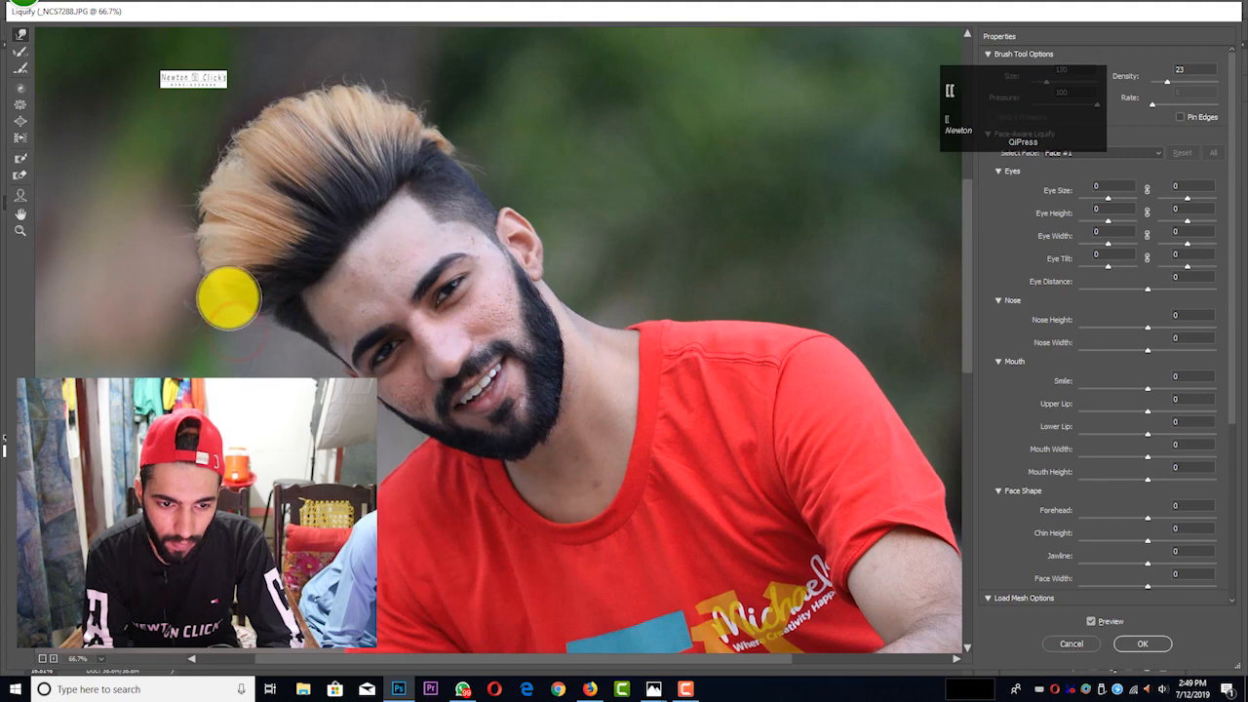
- Refine the hairline along the forehead with a small warp brush
key(bracketright)
key(bracketright)
key(bracketright)
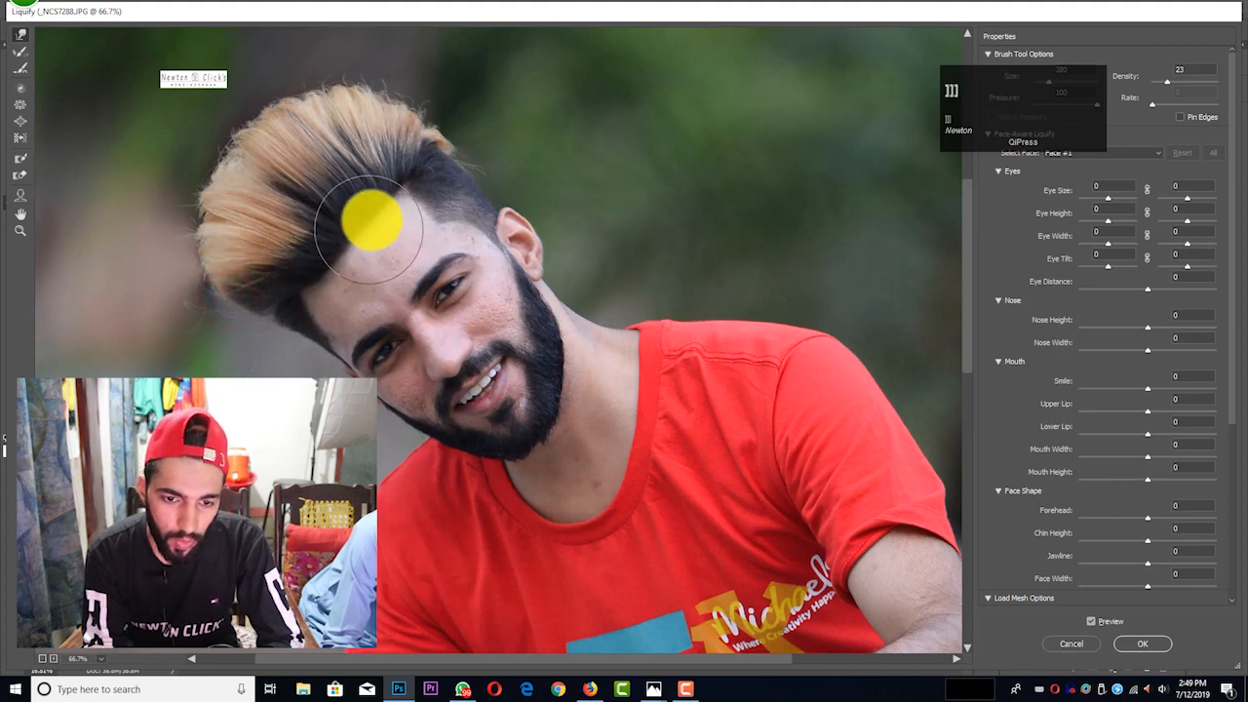
key(bracketleft)
key(bracketleft)
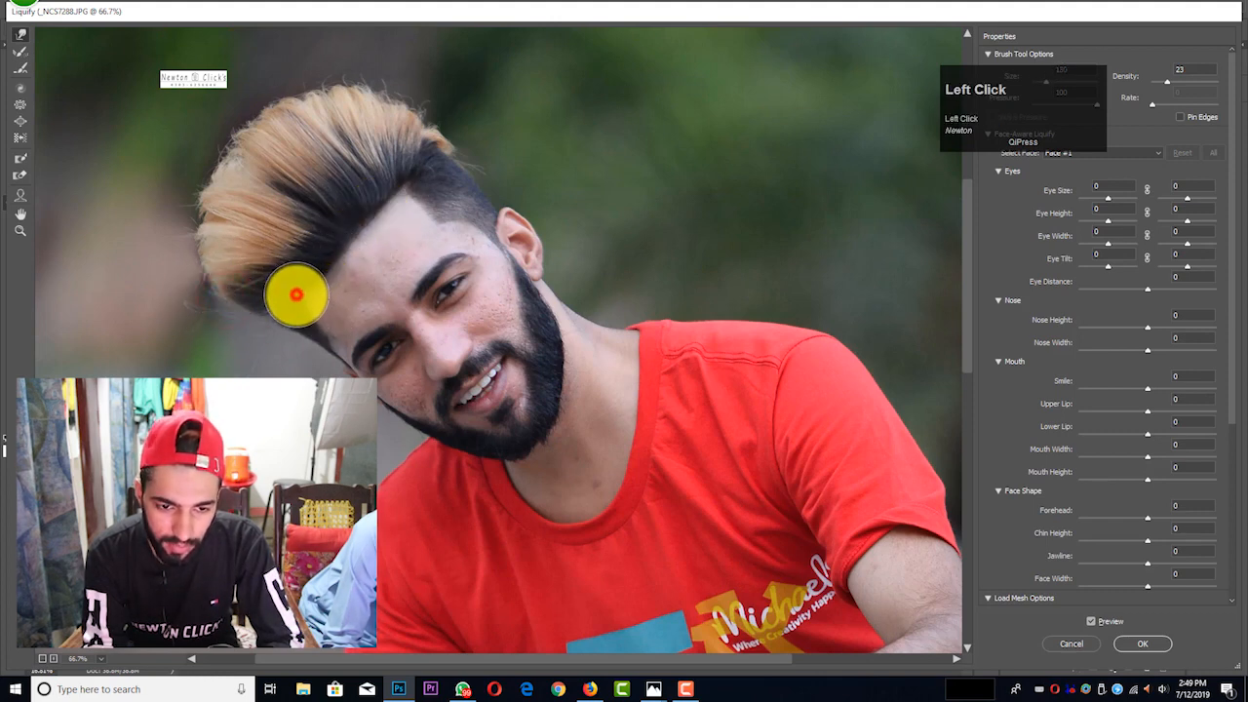
drag(298, 290, 380, 182)
key(bracketright)
key(bracketright)
key(bracketright)
key(bracketright)
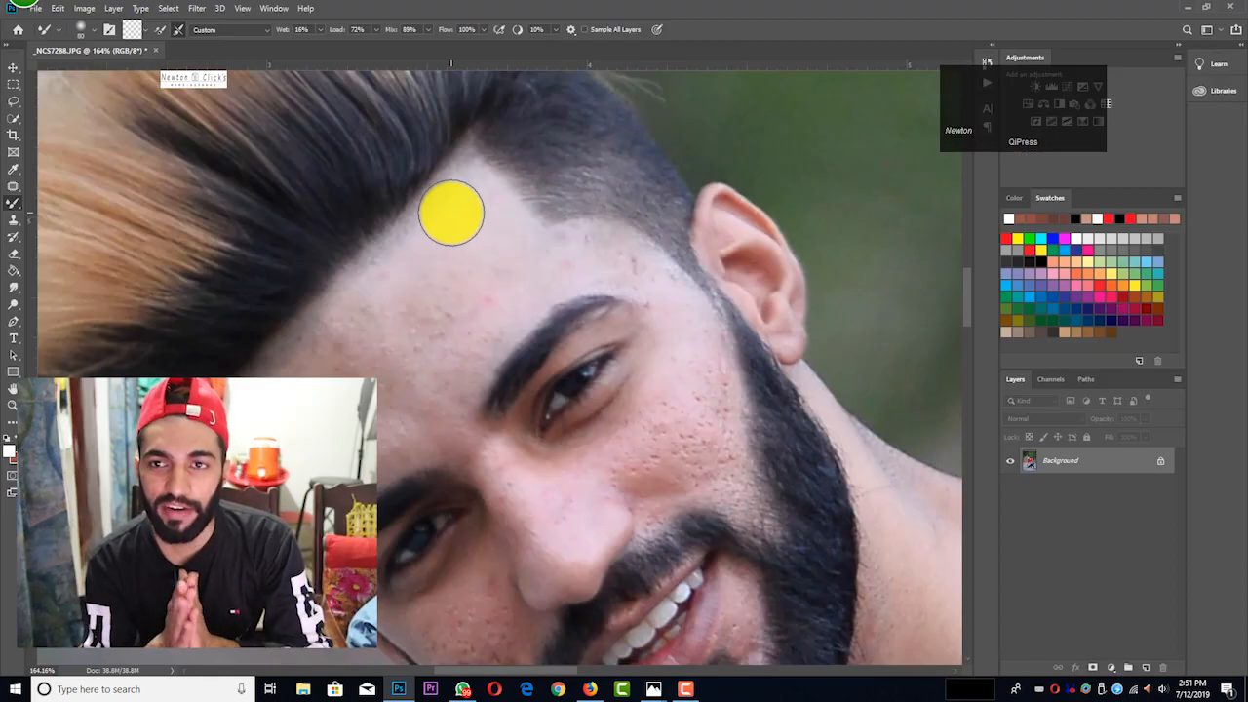
- Smooth the blemishes across the forehead with Mixer Brush strokes running along the hairline down to the eyebrows
scroll(446, 221, down, 1)
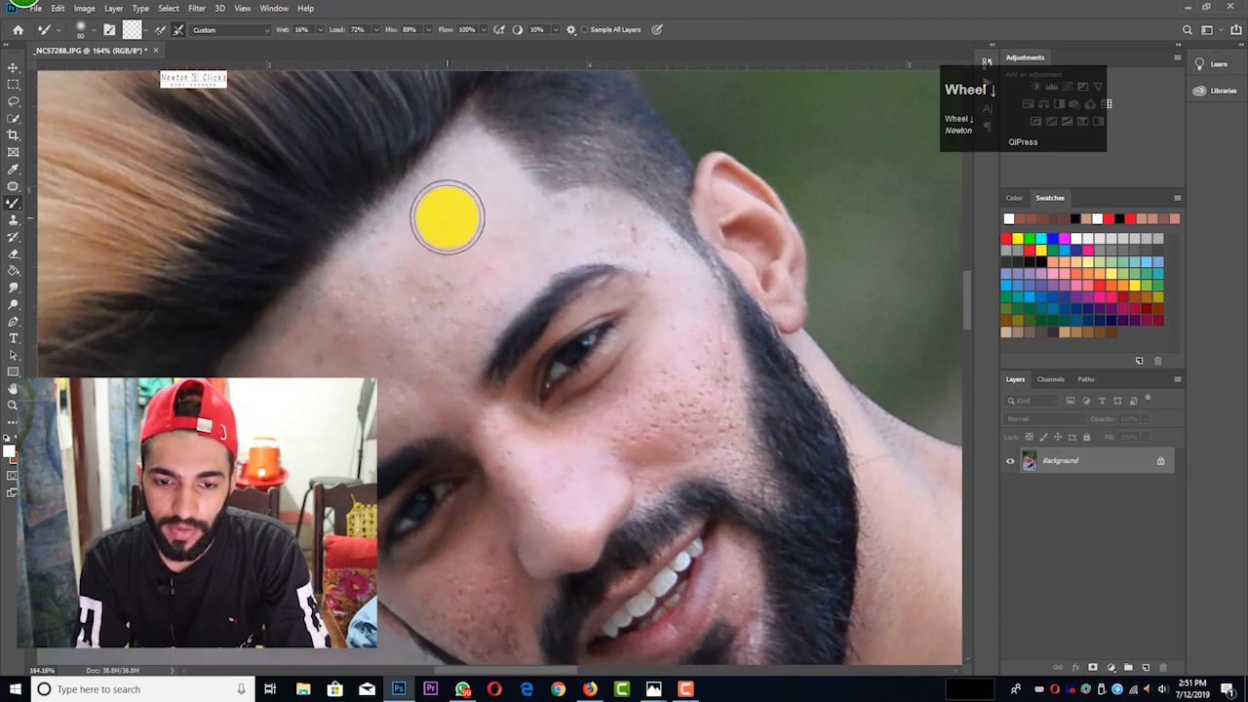
mouse_move(445, 209)
mouse_down()
mouse_move(464, 173)
mouse_move(479, 257)
mouse_move(446, 281)
mouse_move(411, 259)
mouse_move(421, 230)
mouse_move(388, 277)
mouse_move(404, 309)
mouse_move(466, 285)
mouse_move(431, 326)
mouse_move(392, 328)
mouse_move(358, 308)
mouse_move(303, 335)
mouse_move(422, 240)
mouse_move(322, 312)
mouse_up()
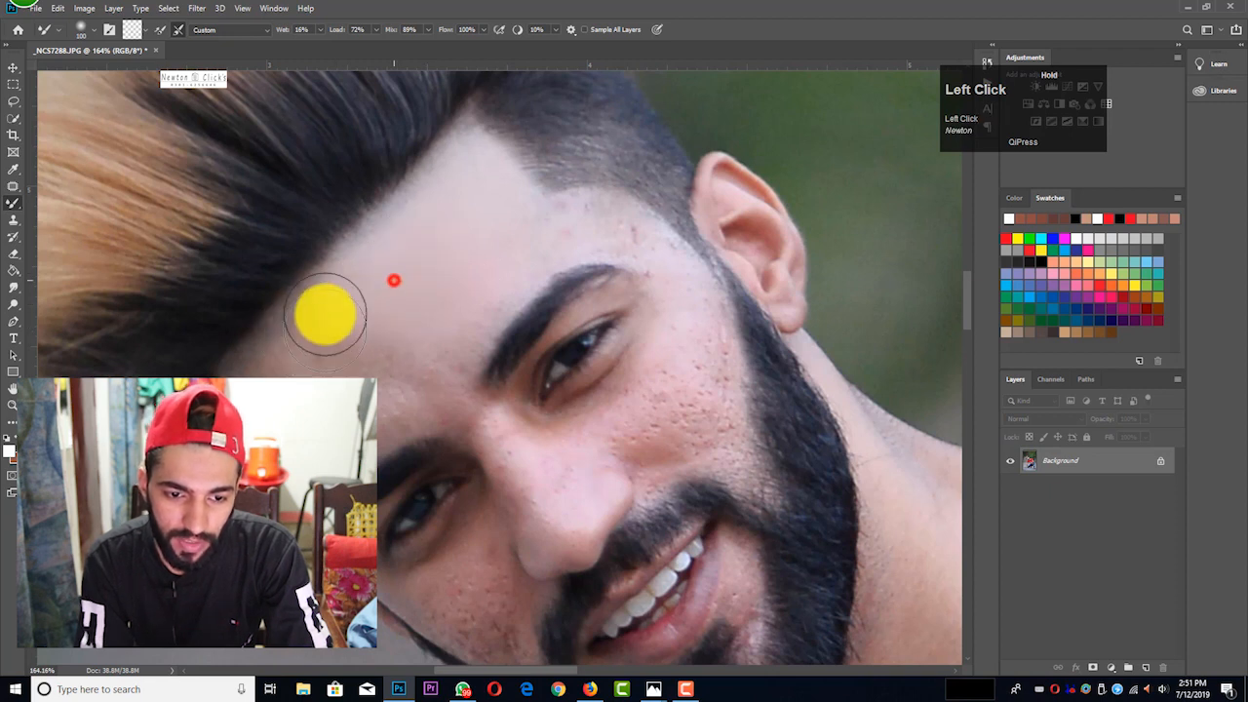
mouse_move(431, 298)
mouse_down()
mouse_move(453, 334)
mouse_move(406, 376)
mouse_move(338, 373)
mouse_up()
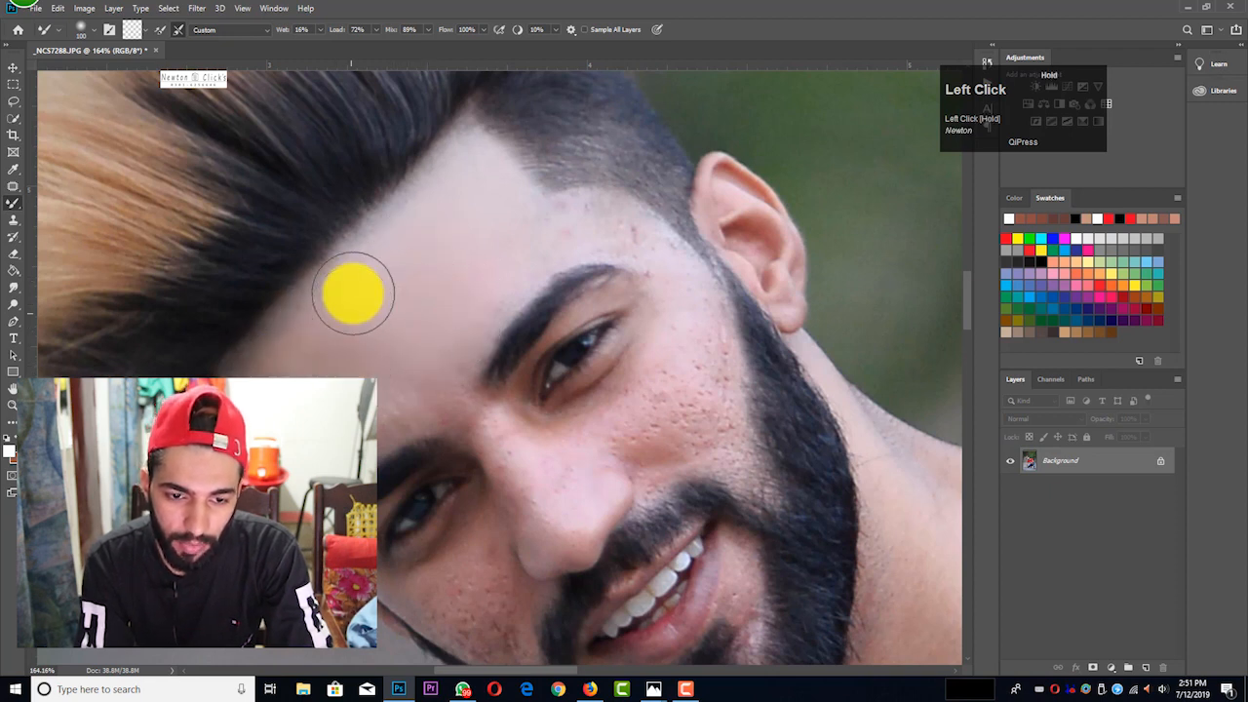
scroll(343, 271, down, 1)
click(371, 240)
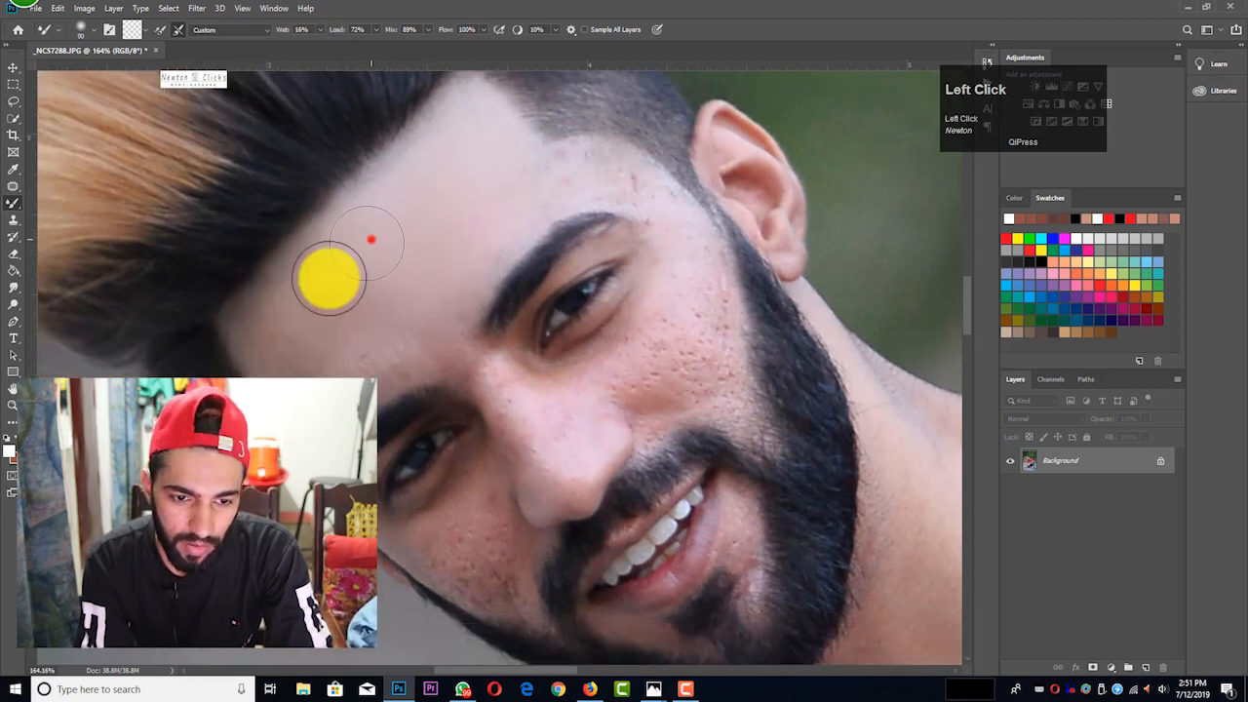
mouse_move(423, 243)
mouse_down()
mouse_move(381, 319)
mouse_move(416, 319)
mouse_move(362, 354)
mouse_move(301, 348)
mouse_up()
drag(435, 170, 273, 324)
mouse_move(477, 284)
mouse_down()
mouse_move(451, 317)
mouse_move(322, 390)
mouse_up()
key(bracketleft)
drag(450, 203, 281, 293)
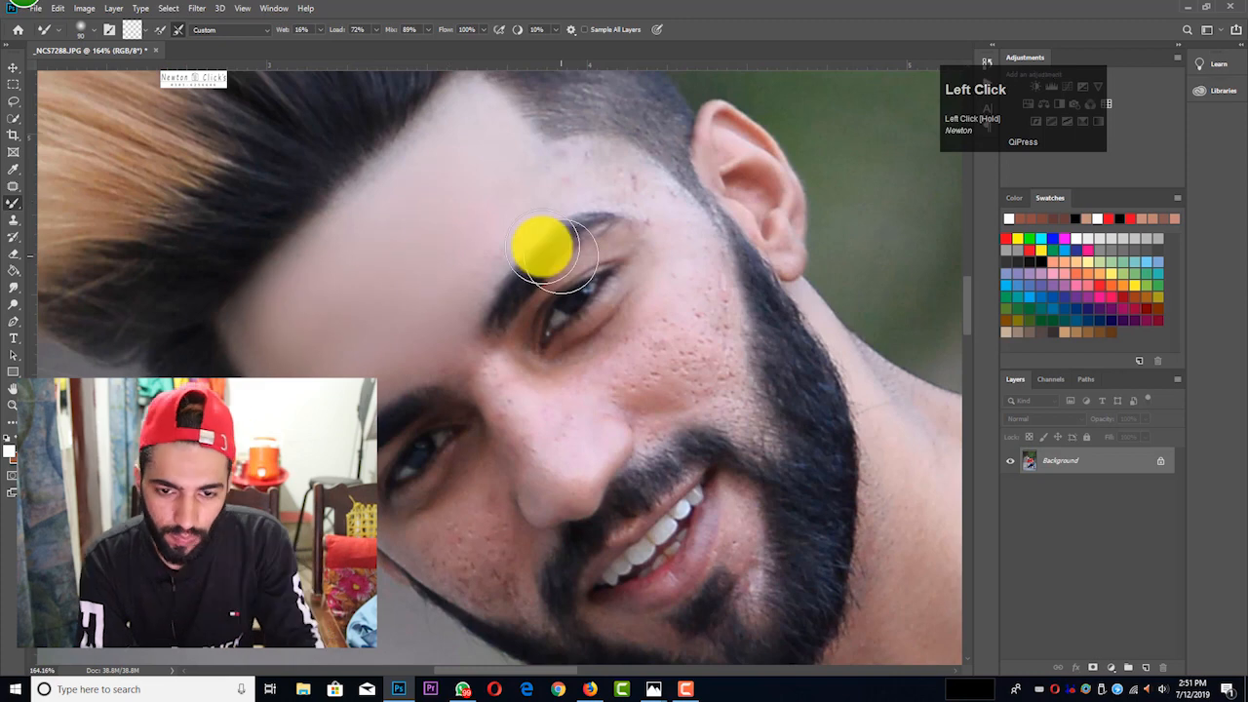
- Reselect the Mixer Brush and blend the lower forehead skin just above and between the eyebrows
scroll(493, 282, up, 4)
key(bracketright)
key(p)
click(12, 202)
click(38, 239)
drag(380, 338, 449, 365)
- Smooth the temple and the pitted cheek between the eye and the beard with a smaller Mixer Brush
key(bracketleft)
key(bracketleft)
mouse_move(543, 228)
mouse_down()
mouse_move(675, 224)
mouse_move(767, 318)
mouse_up()
scroll(772, 399, down, 1)
mouse_move(763, 368)
mouse_down()
mouse_move(786, 413)
mouse_move(784, 336)
mouse_up()
scroll(786, 331, down, 2)
mouse_move(787, 323)
mouse_down()
mouse_move(819, 363)
mouse_move(706, 308)
mouse_up()
mouse_move(672, 393)
mouse_down()
mouse_move(715, 406)
mouse_move(808, 393)
mouse_up()
drag(816, 379, 788, 209)
- Blend the upper cheek and the skin under the ear-side eye using a reduced brush size
scroll(789, 272, down, 1)
key(bracketleft)
key(bracketleft)
mouse_move(804, 287)
mouse_down()
mouse_move(827, 339)
mouse_move(707, 352)
mouse_up()
drag(682, 286, 696, 275)
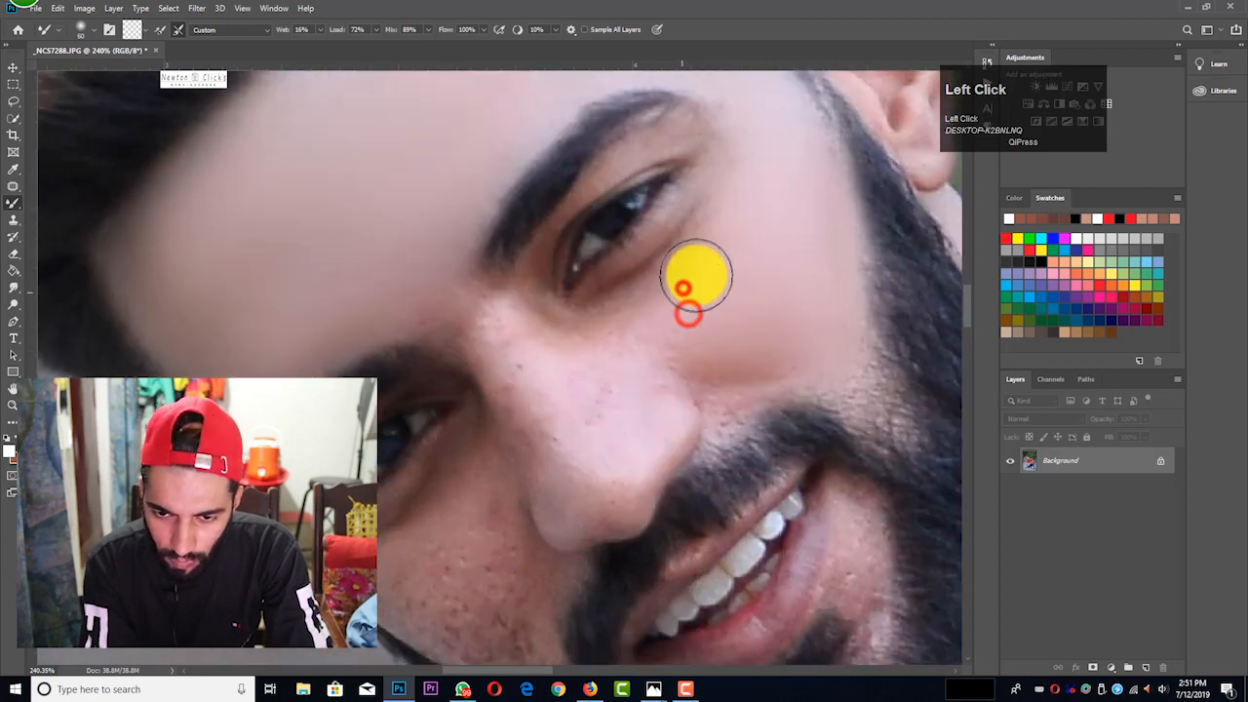
- Smooth the skin of the nose from the cheek edge across the bridge and down to the tip
mouse_move(829, 345)
mouse_down()
mouse_move(657, 331)
mouse_move(590, 359)
mouse_up()
mouse_move(532, 350)
mouse_down()
mouse_move(513, 315)
mouse_move(592, 348)
mouse_up()
drag(489, 328, 429, 293)
key(bracketright)
drag(529, 376, 565, 423)
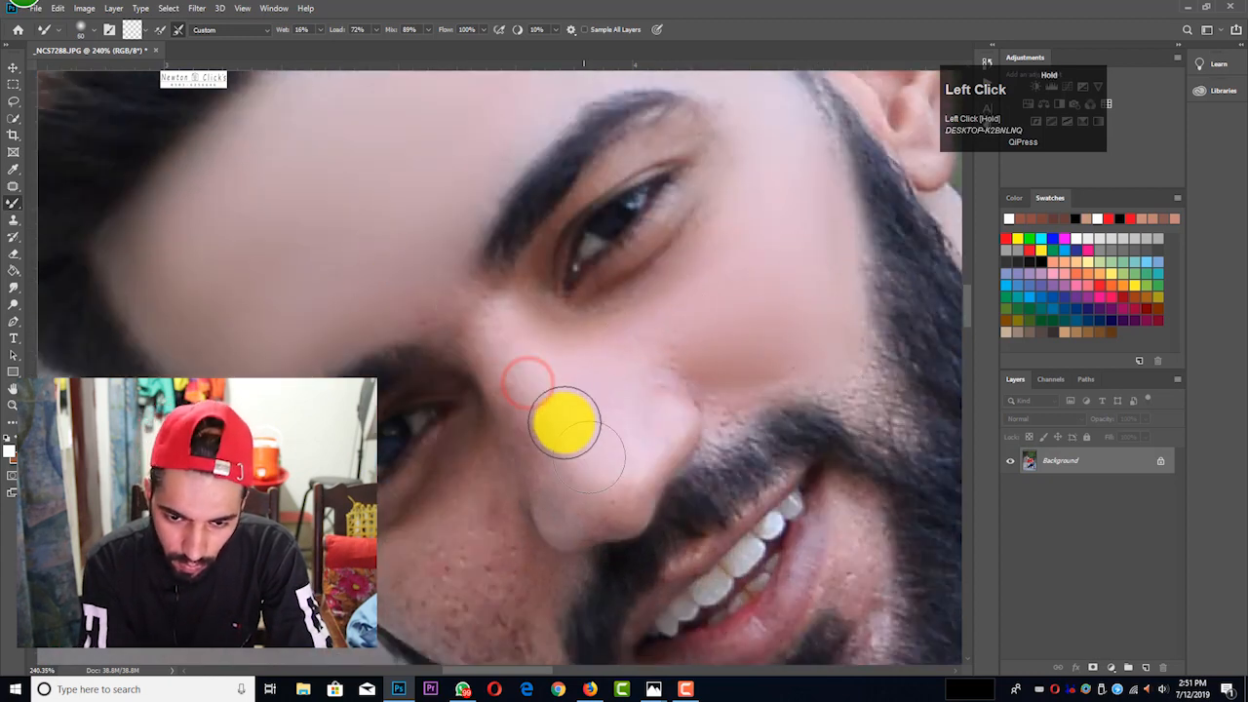
- Smooth the far cheek and the area beneath the far eye with a smaller Mixer Brush
scroll(545, 410, down, 3)
key(bracketright)
key(bracketright)
key(bracketleft)
key(bracketleft)
mouse_move(452, 435)
mouse_down()
mouse_move(431, 410)
mouse_move(475, 327)
mouse_up()
key(bracketleft)
mouse_move(476, 327)
mouse_down()
mouse_move(521, 390)
mouse_move(459, 390)
mouse_move(529, 472)
mouse_move(422, 437)
mouse_move(445, 397)
mouse_up()
key(bracketleft)
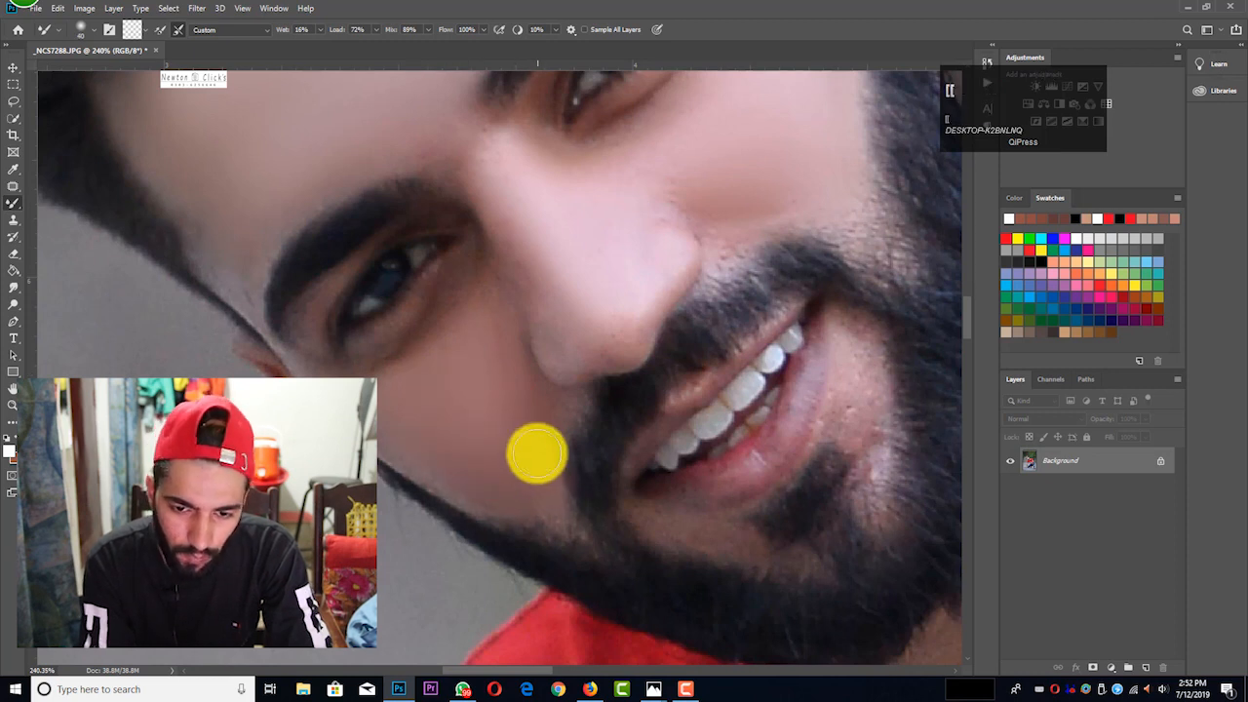
drag(474, 454, 549, 342)
- Even out the nose bridge, the skin between the eyebrows and the near cheek with Mixer Brush strokes
mouse_move(490, 208)
mouse_down()
mouse_move(540, 298)
mouse_move(612, 338)
mouse_up()
scroll(612, 338, up, 1)
drag(569, 367, 513, 293)
scroll(515, 304, up, 1)
key(bracketright)
drag(418, 223, 487, 248)
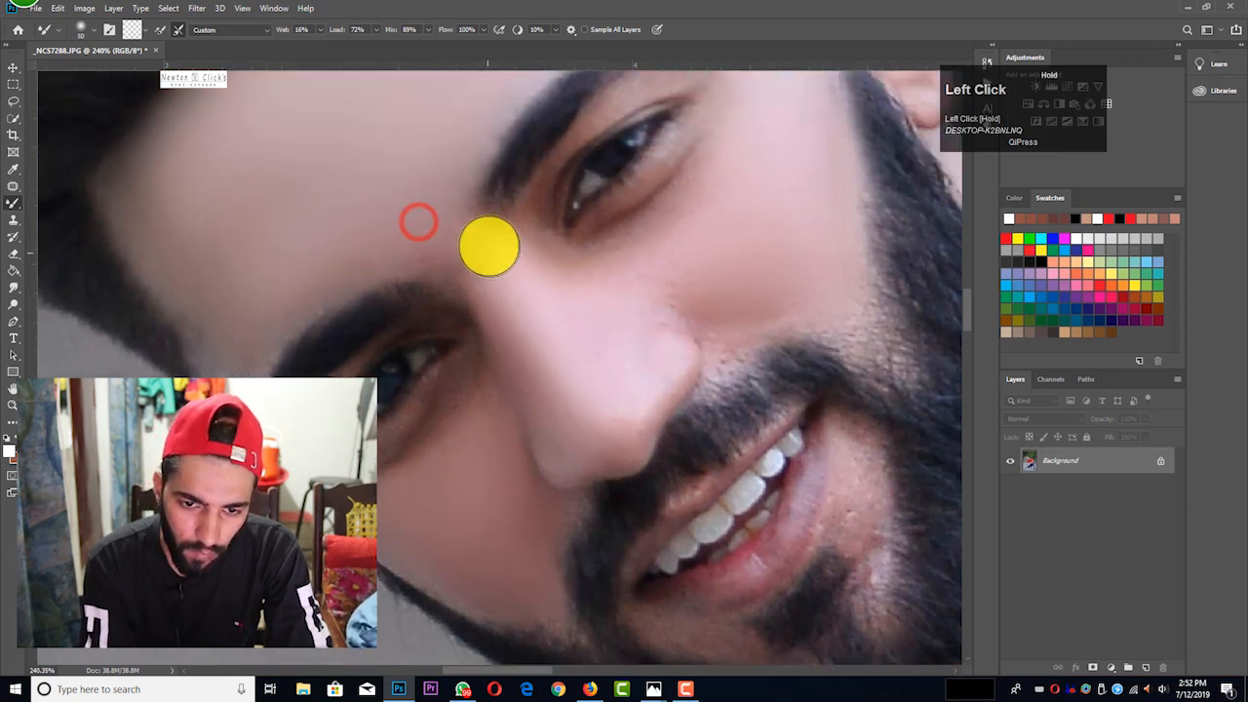
mouse_move(716, 211)
mouse_down()
mouse_move(641, 303)
mouse_move(708, 276)
mouse_up()
drag(542, 258, 497, 244)
drag(426, 214, 478, 328)
- Smooth the bare skin patches around the mouth and chin inside the beard
scroll(478, 328, down, 3)
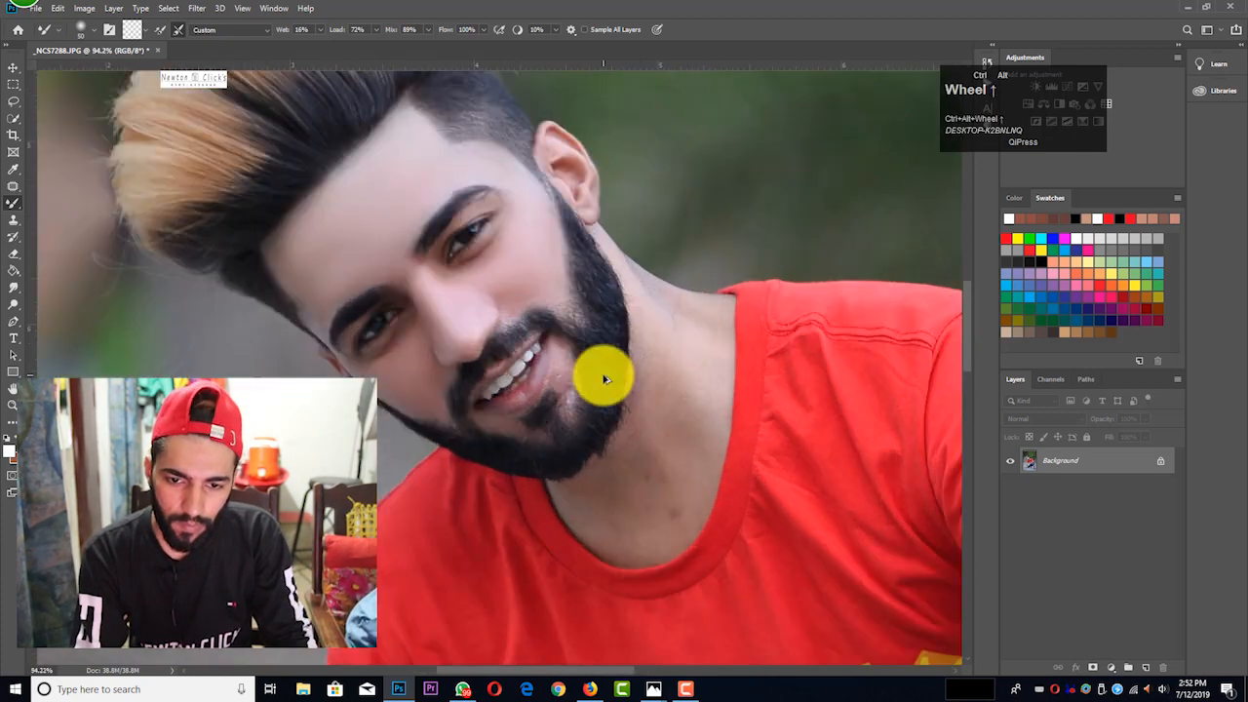
mouse_move(548, 396)
mouse_down()
mouse_move(563, 468)
mouse_move(547, 389)
mouse_up()
mouse_move(473, 475)
mouse_down()
mouse_move(441, 477)
mouse_move(502, 494)
mouse_up()
- Blend the temple and the skin around the outer corner of the ear-side eye with a larger brush
key(bracketright)
scroll(495, 210, up, 3)
key(bracketright)
drag(495, 198, 416, 159)
scroll(474, 211, down, 3)
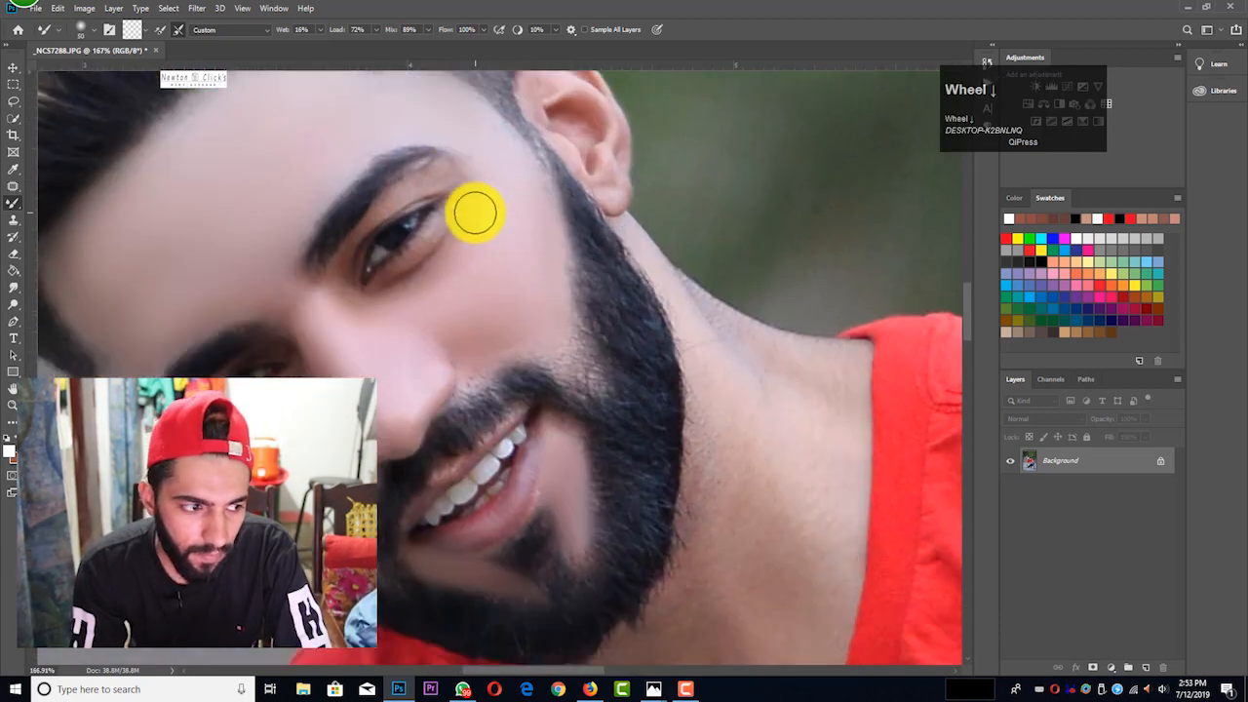
mouse_move(483, 224)
mouse_down()
mouse_move(398, 259)
mouse_move(521, 195)
mouse_move(449, 198)
mouse_up()
- Refine the forehead smoothing along the hairline and down to the brow gap with an adjusted brush size
scroll(473, 211, up, 2)
key(bracketleft)
key(bracketleft)
key(bracketleft)
key(bracketright)
key(bracketright)
key(bracketright)
key(bracketright)
key(bracketright)
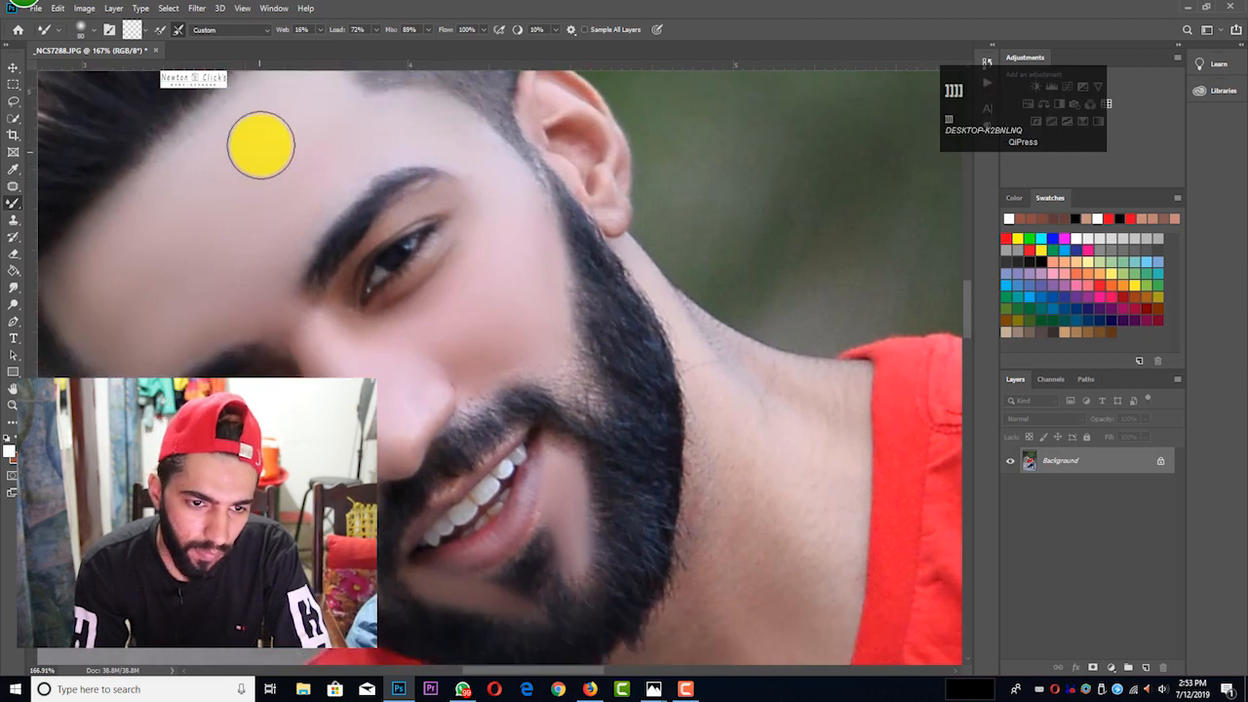
drag(138, 276, 218, 284)
drag(141, 239, 82, 265)
drag(135, 283, 153, 312)
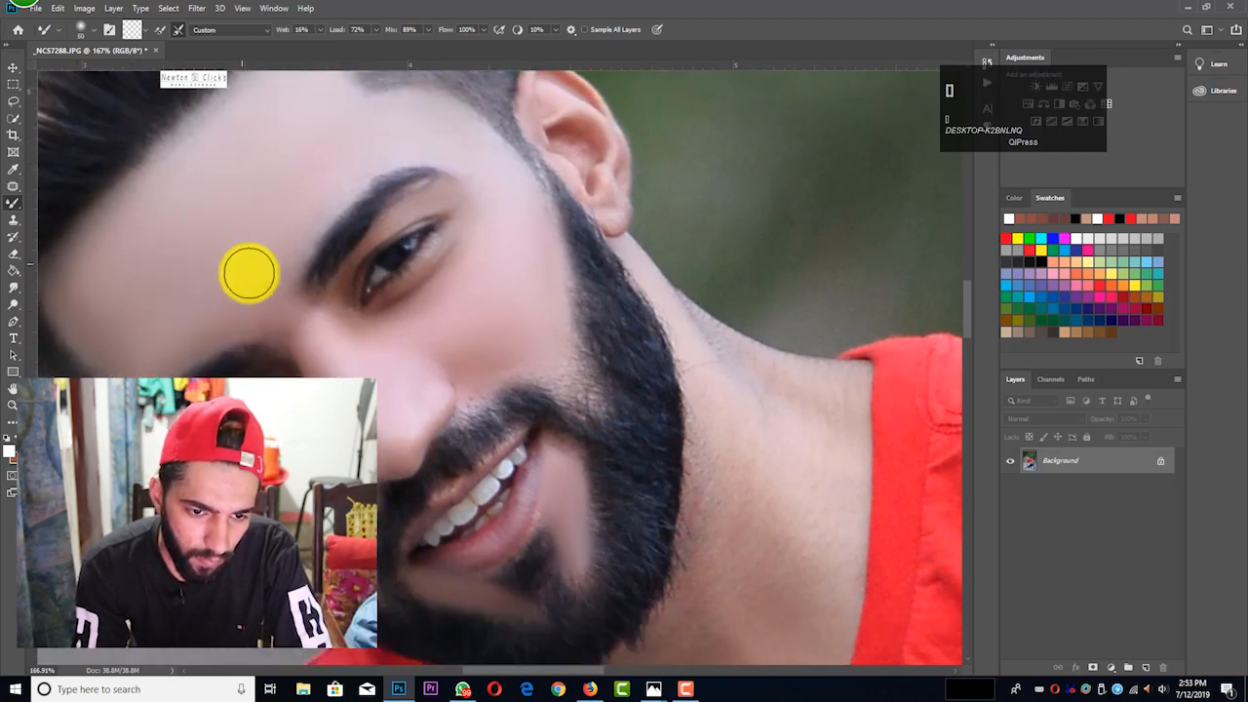
drag(250, 272, 319, 337)
- Blend the cheek into the nose and smooth the skin beneath the far eye
scroll(410, 254, down, 1)
mouse_move(477, 171)
mouse_down()
mouse_move(425, 240)
mouse_move(339, 264)
mouse_up()
scroll(302, 336, down, 3)
key(])
drag(192, 334, 292, 266)
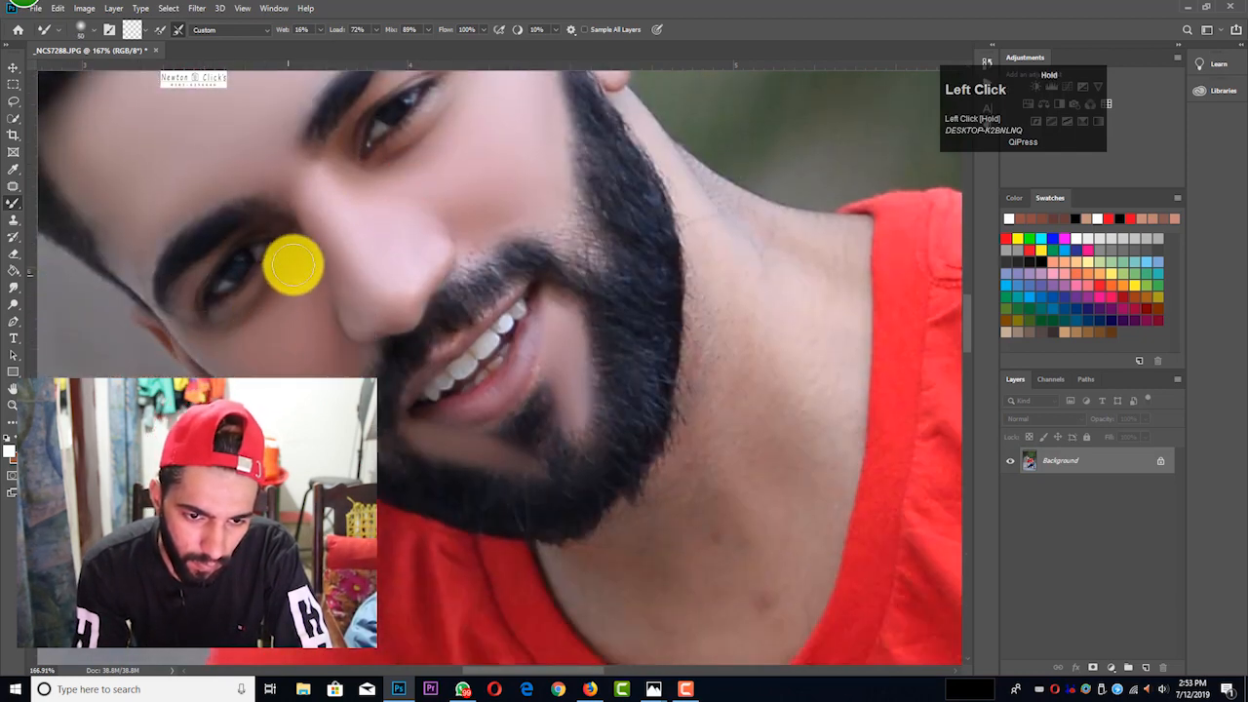
scroll(294, 282, down, 1)
drag(299, 322, 342, 364)
drag(302, 270, 301, 220)
- Smooth the neck skin between the beard and the shirt collar with an enlarged Mixer Brush
key([)
key([)
scroll(497, 348, down, 4)
scroll(497, 348, right, 3)
scroll(507, 353, up, 2)
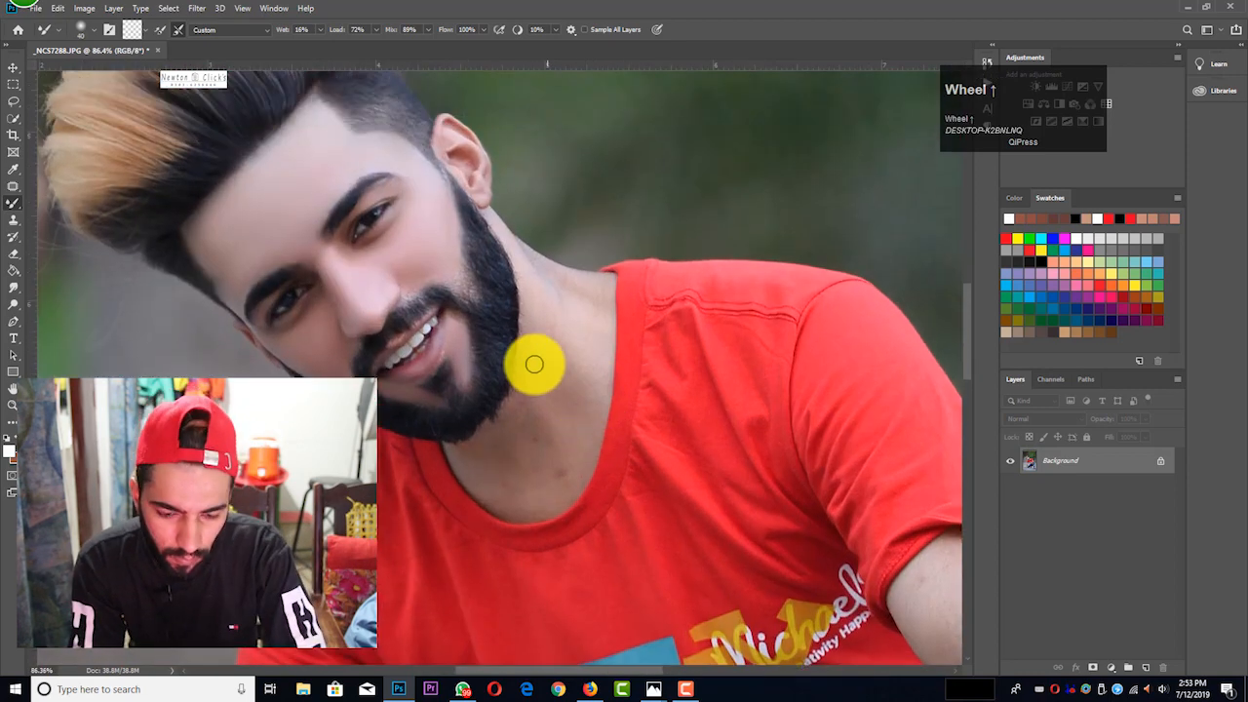
key(])
key(])
key(])
key(])
key(])
key(])
key(])
key(])
mouse_move(562, 365)
mouse_down()
mouse_move(552, 291)
mouse_move(555, 468)
mouse_up()
mouse_move(568, 424)
mouse_down()
mouse_move(484, 462)
mouse_move(539, 359)
mouse_up()
drag(562, 314, 551, 404)
mouse_move(576, 354)
mouse_down()
mouse_move(582, 380)
mouse_move(503, 498)
mouse_up()
key([)
key([)
mouse_move(536, 422)
mouse_down()
mouse_move(533, 309)
mouse_move(576, 298)
mouse_up()
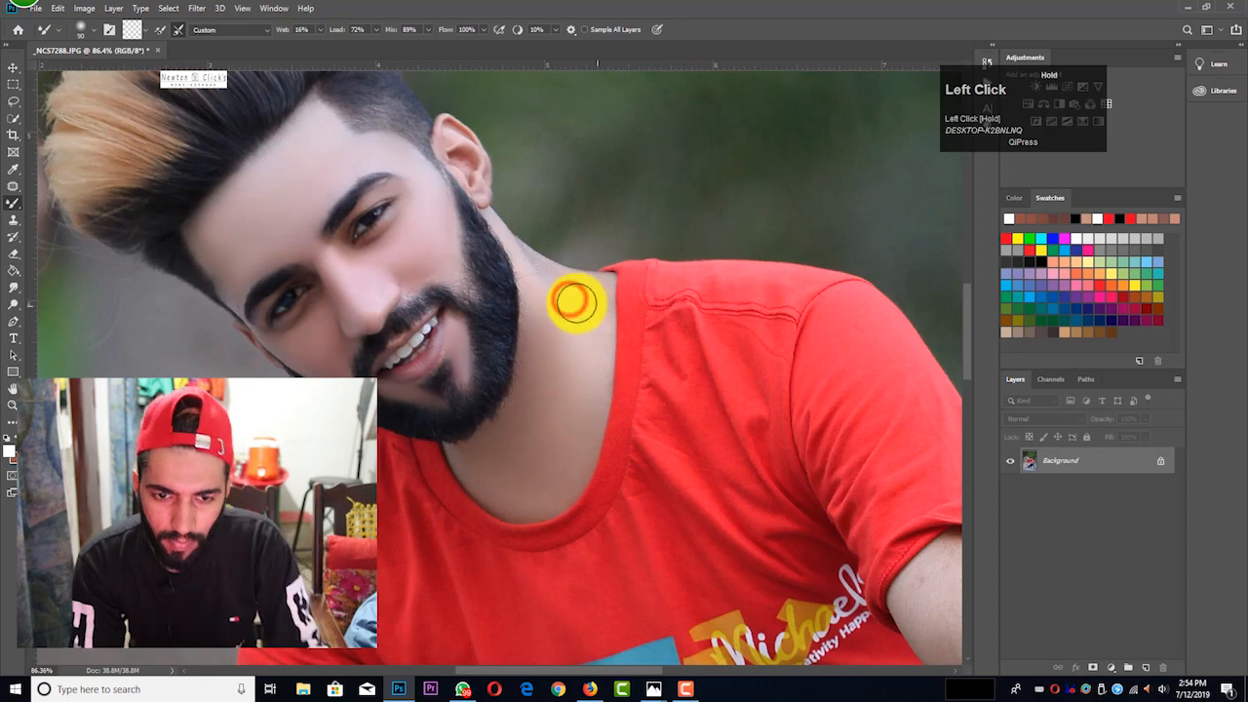
- Smooth the exposed skin of the arms and the front ankle with the Mixer Brush
scroll(549, 437, down, 3)
scroll(513, 412, up, 2)
mouse_move(597, 347)
mouse_down()
mouse_move(594, 376)
mouse_move(513, 432)
mouse_move(588, 332)
mouse_move(510, 398)
mouse_move(528, 308)
mouse_up()
scroll(527, 308, down, 3)
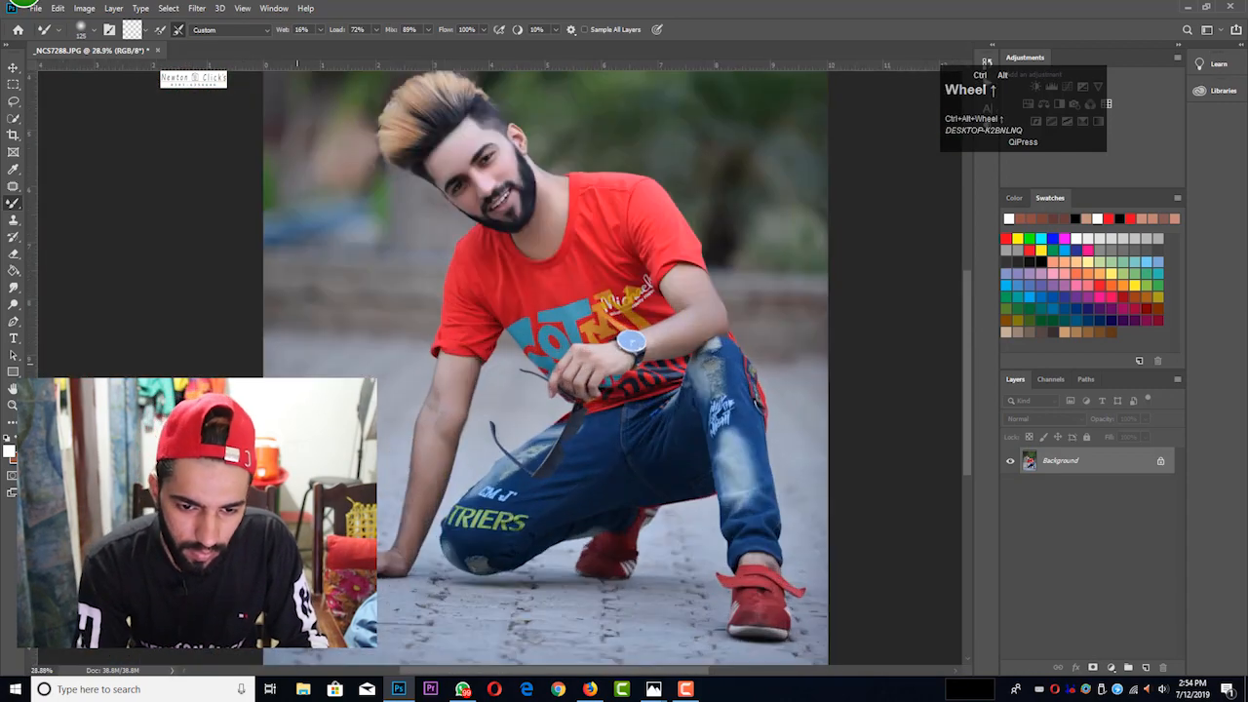
scroll(468, 474, up, 3)
mouse_move(468, 473)
mouse_down()
mouse_move(501, 376)
mouse_move(461, 500)
mouse_up()
scroll(576, 507, down, 3)
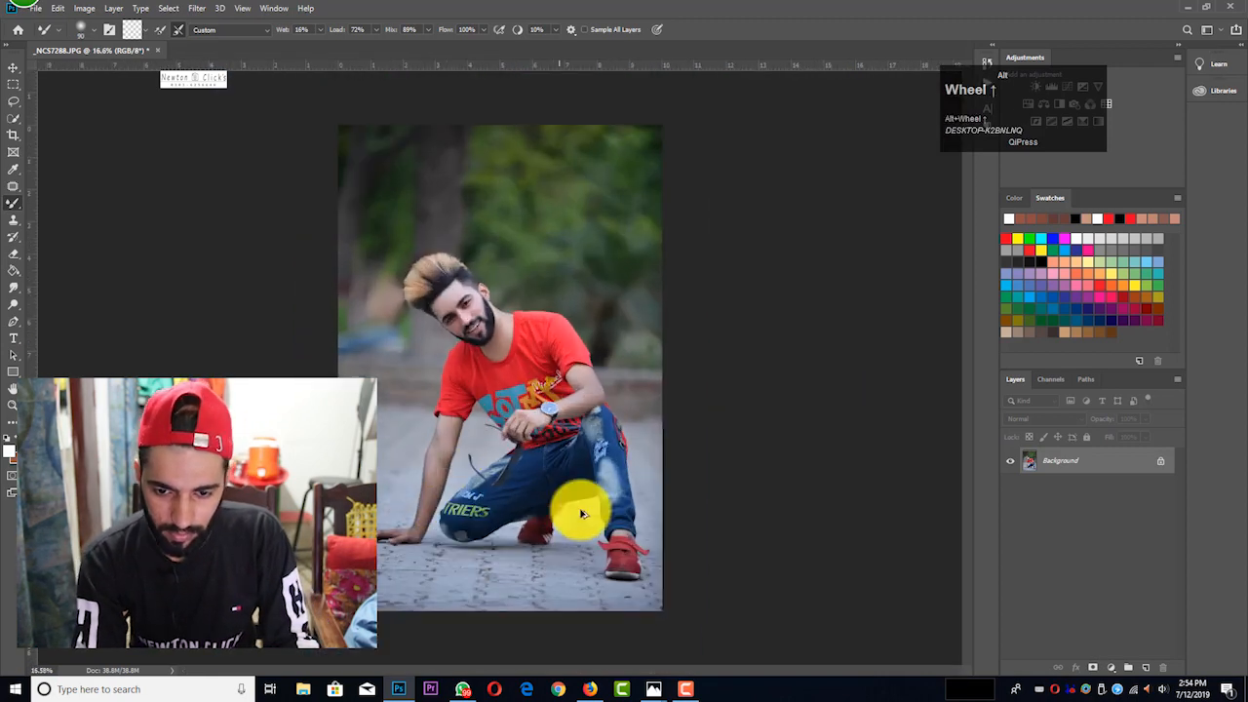
scroll(591, 431, up, 3)
drag(612, 525, 582, 513)
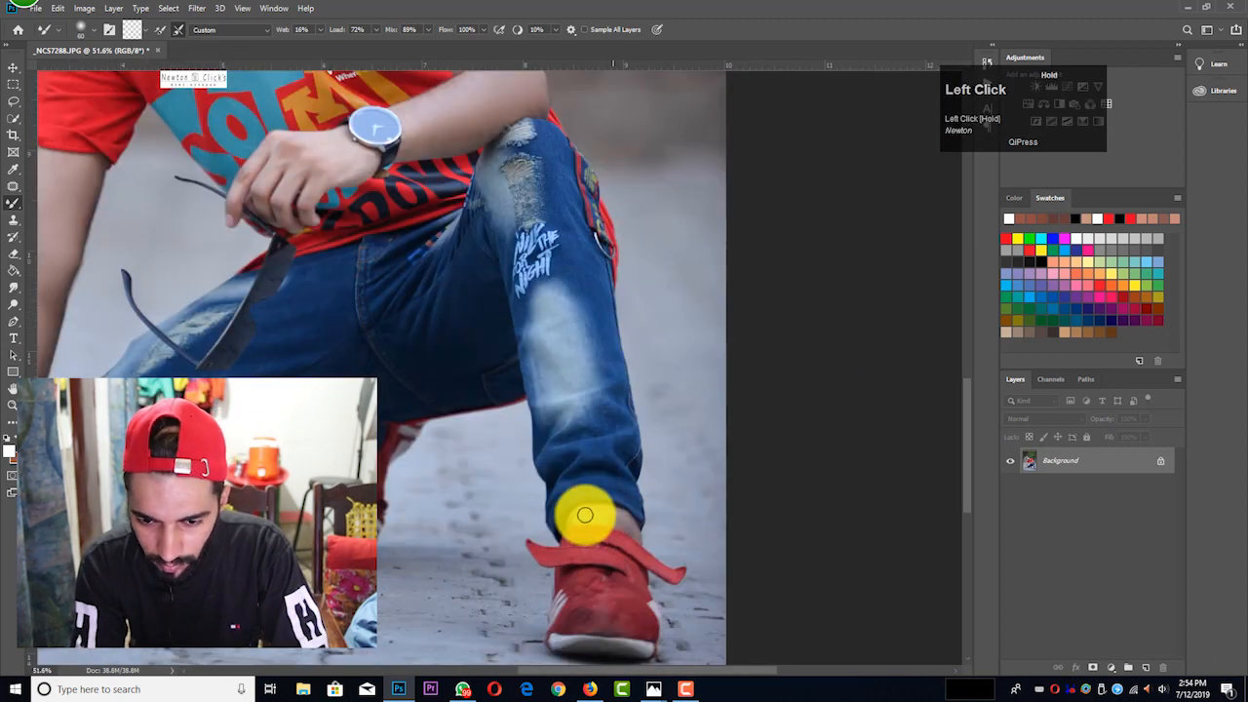
scroll(537, 384, down, 3)
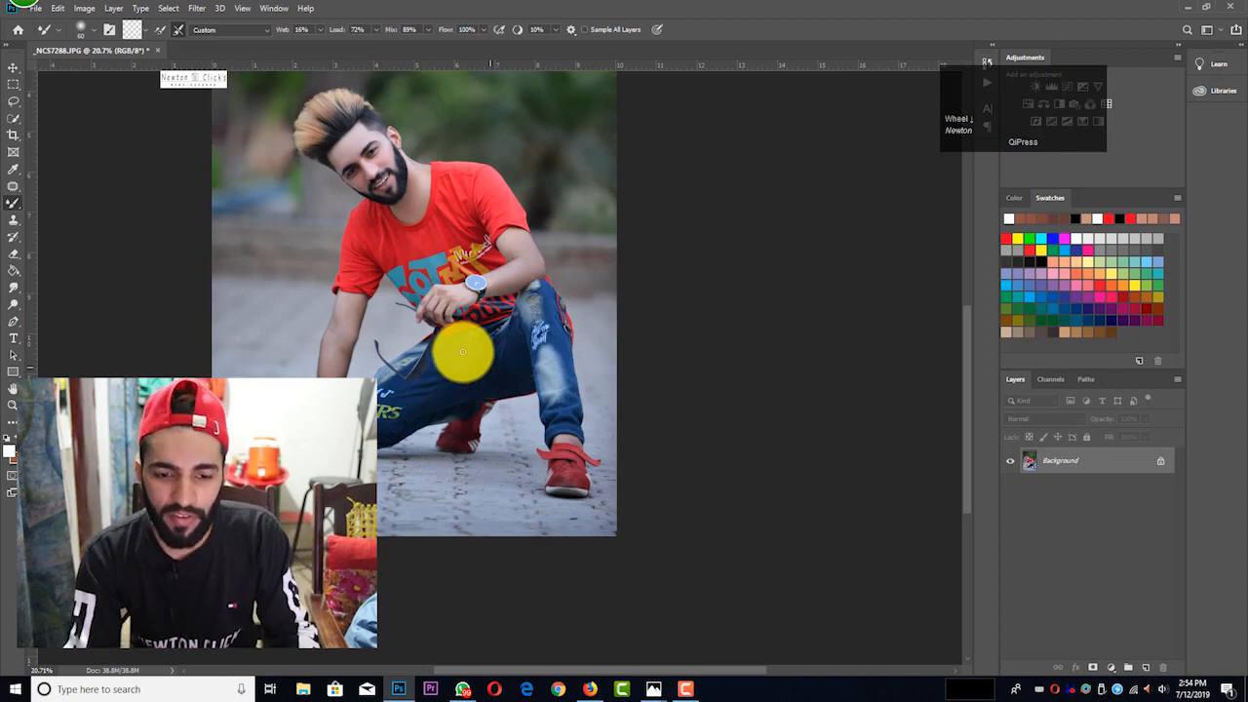
- Open the Camera Raw filter and set HSL saturation of Oranges to -20 and luminance of Oranges and Reds to +15
scroll(439, 306, down, 2)
key(ctrl+a)
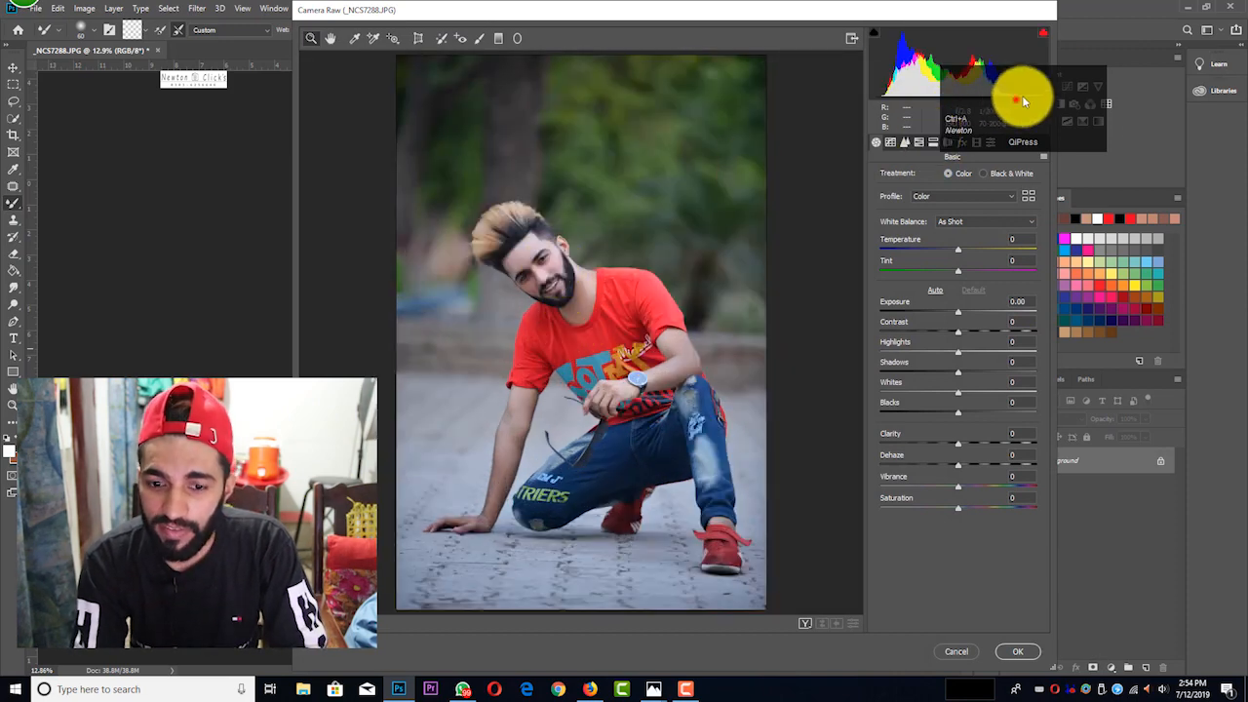
drag(1023, 99, 1146, 55)
click(917, 142)
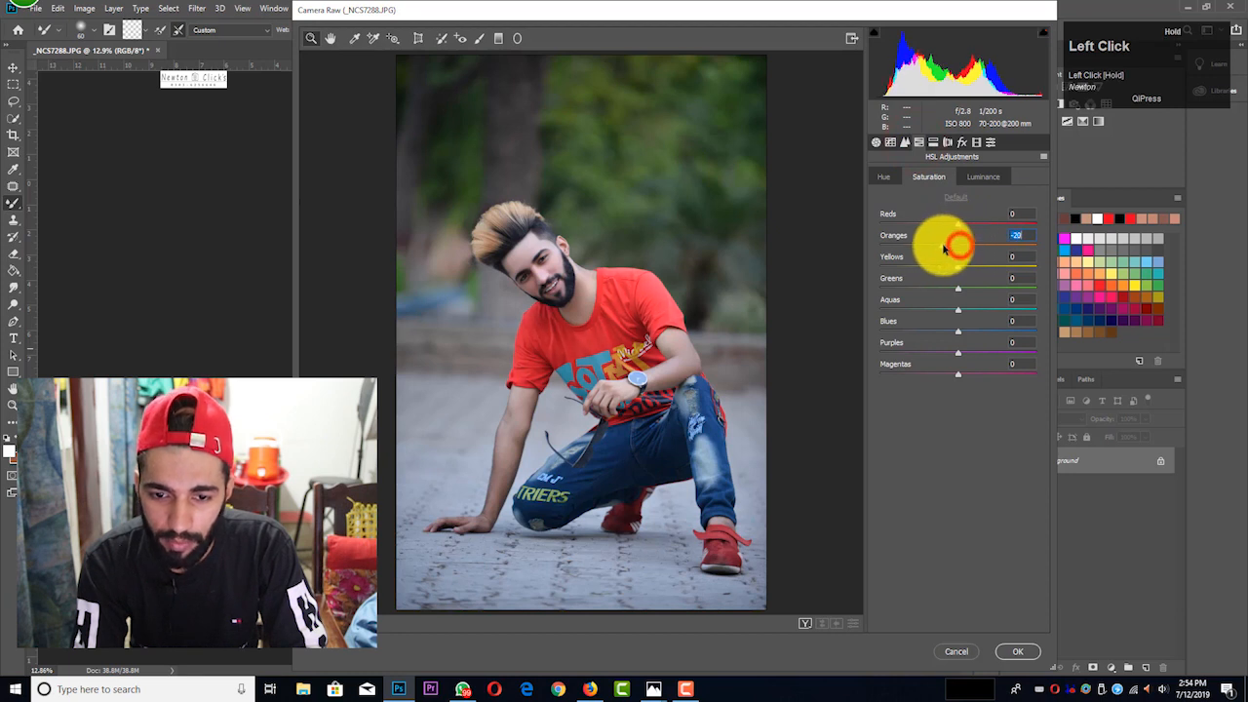
click(982, 177)
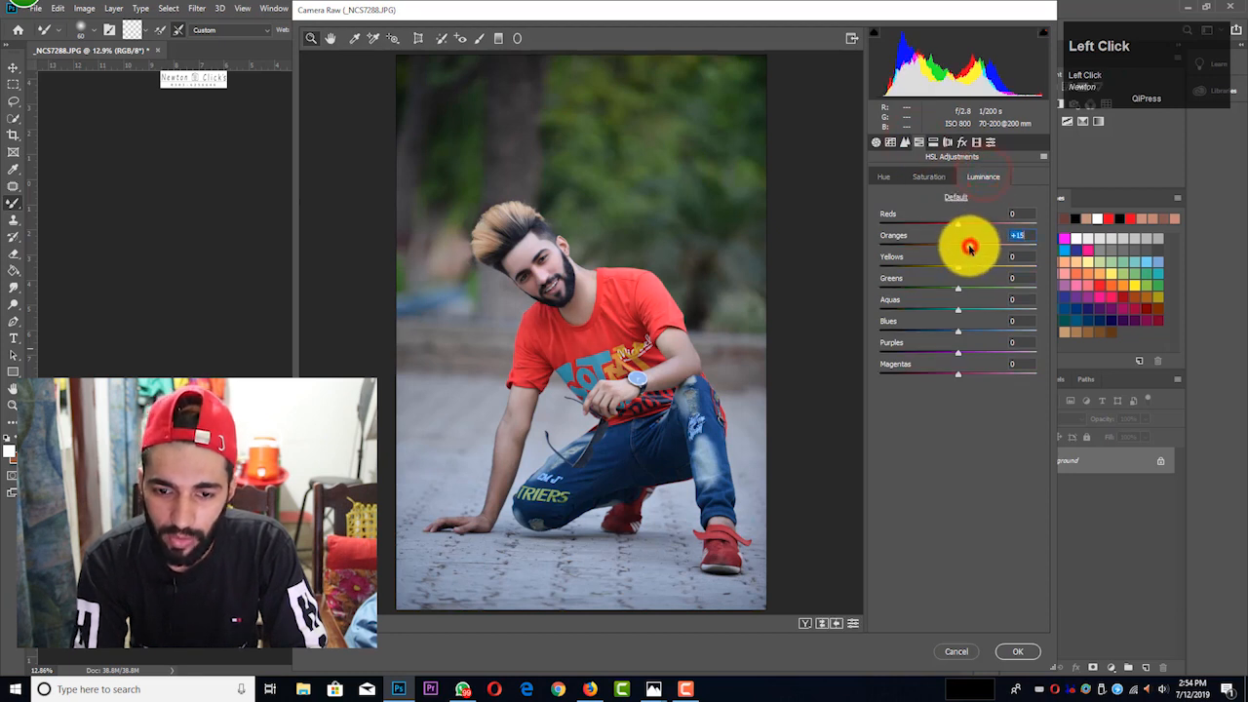
drag(962, 225, 973, 225)
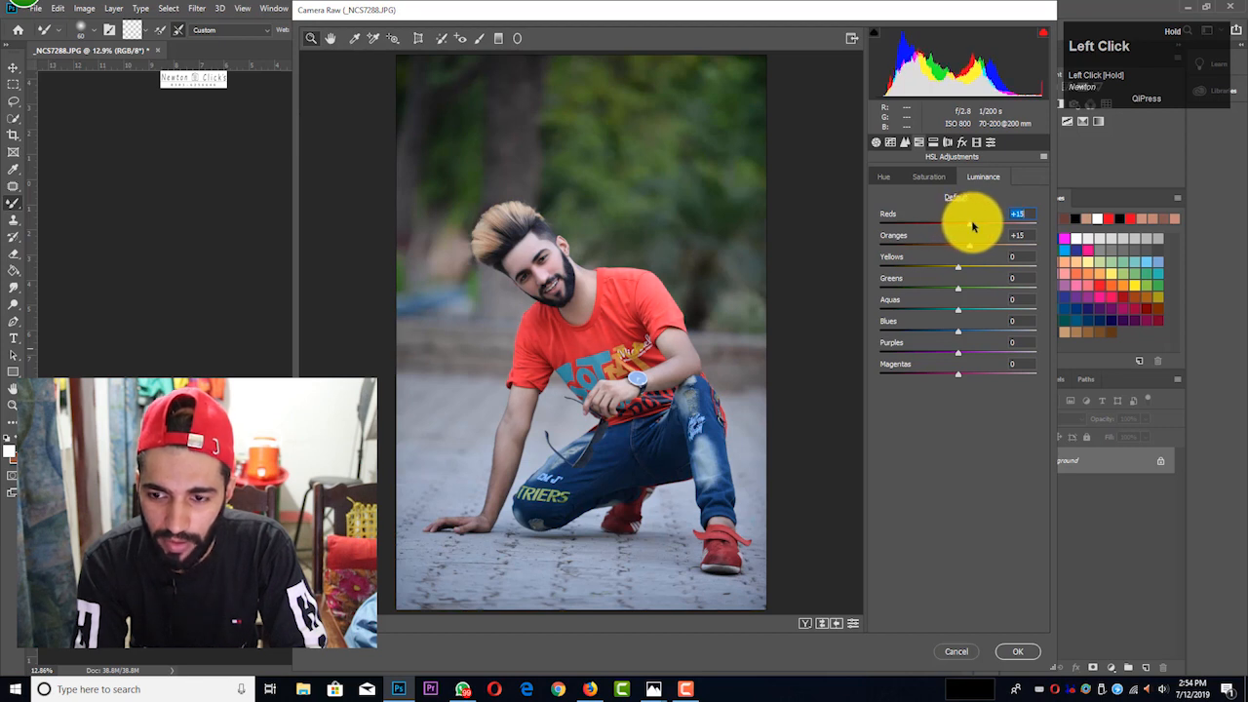
- Set HSL saturation to +15 for Reds and -28 for Oranges, raise the Oranges luminance, and apply the filter
click(931, 176)
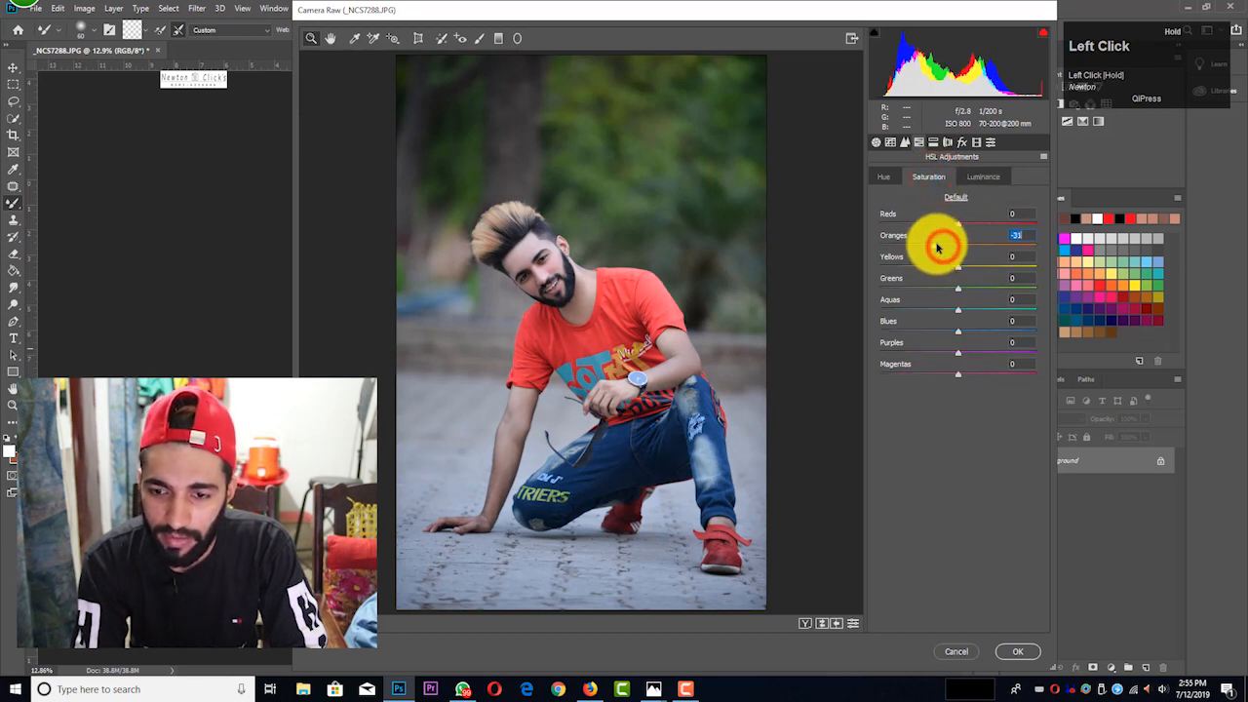
drag(937, 248, 936, 246)
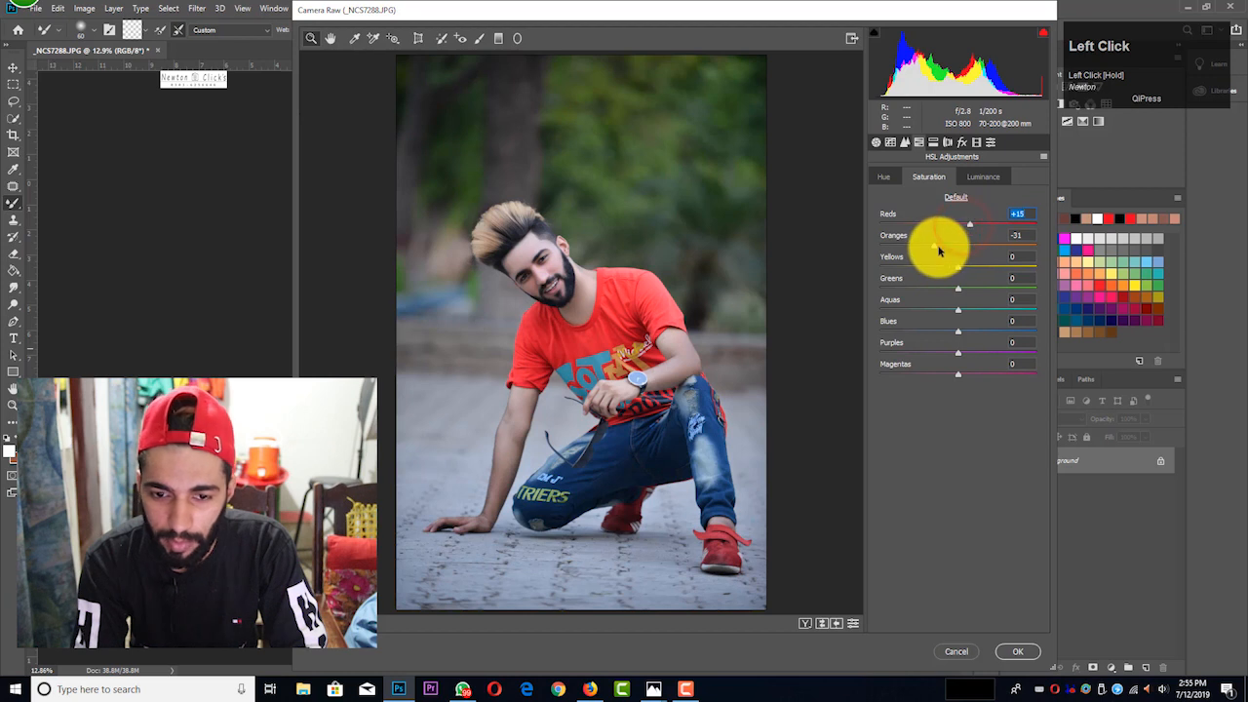
click(982, 177)
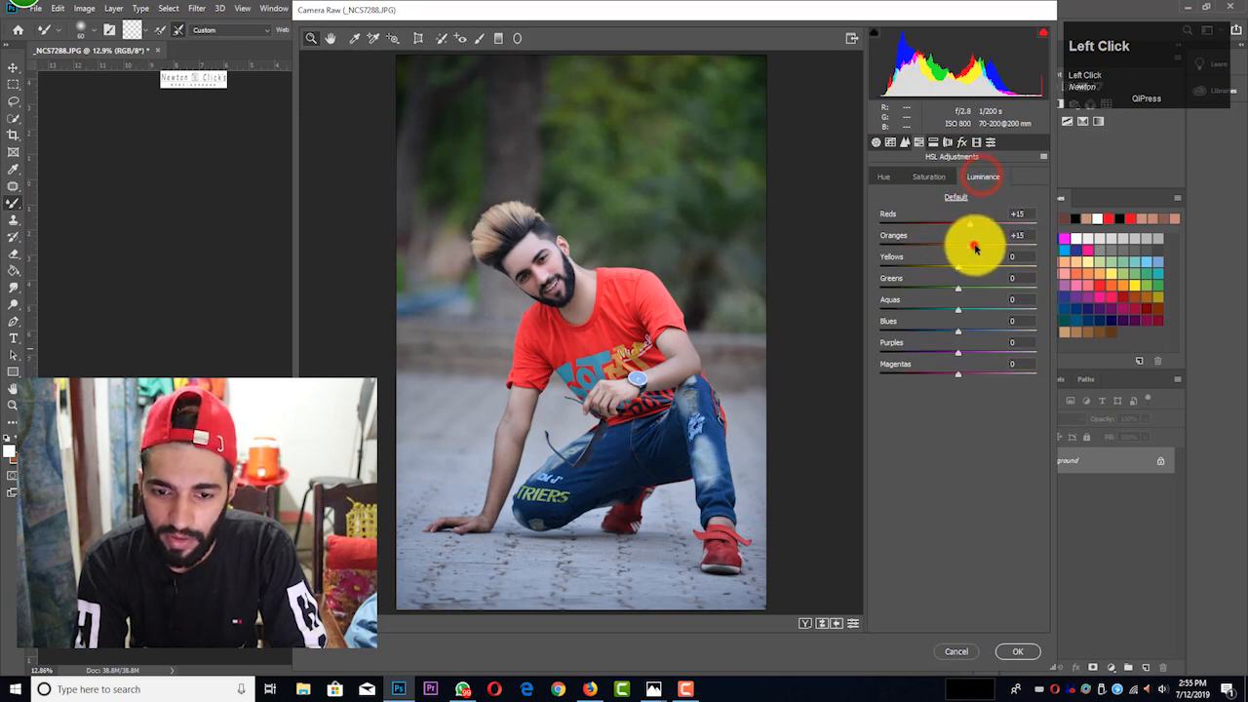
drag(977, 248, 999, 246)
click(928, 176)
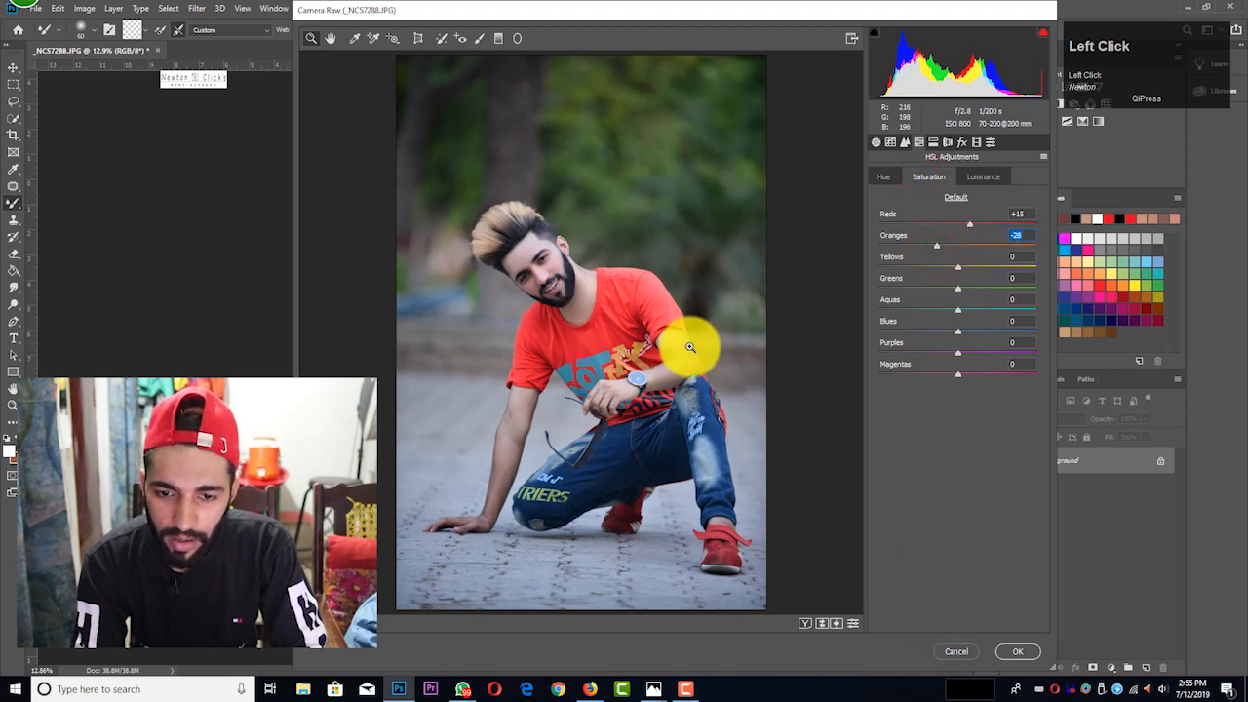
click(1018, 651)
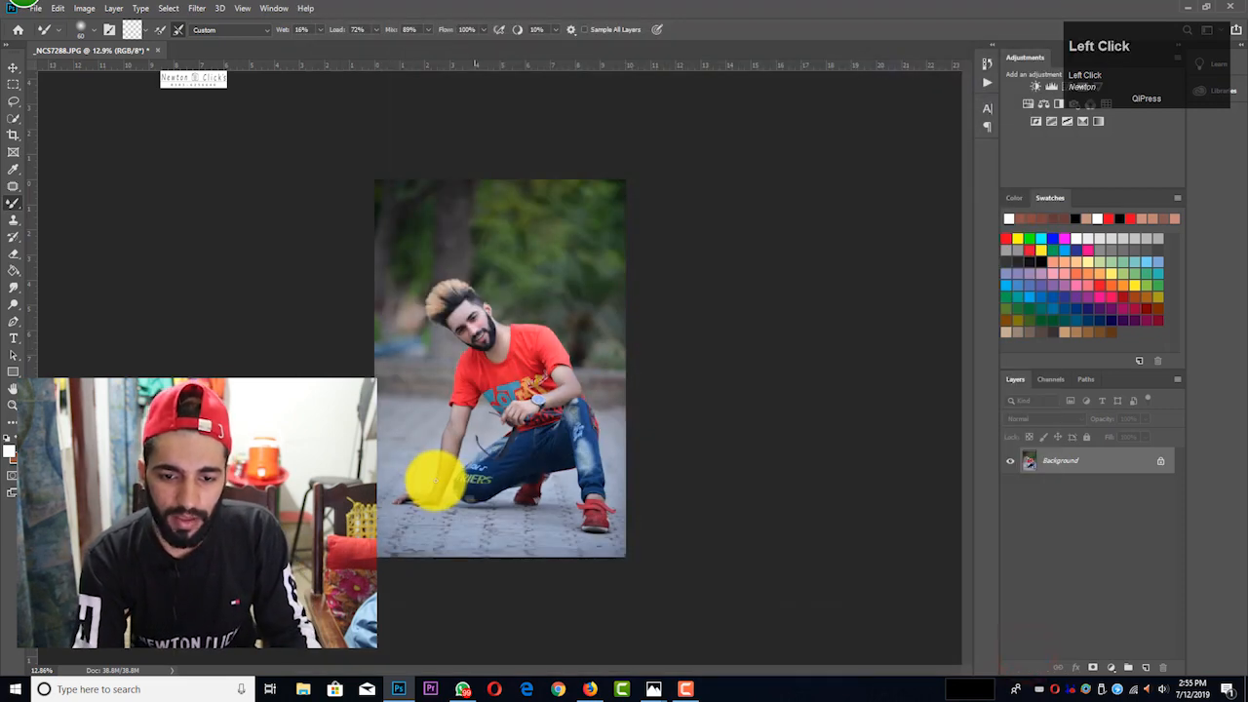
- Select the bare skin of the arm resting on the ground with the Quick Selection tool
scroll(435, 480, down, 5)
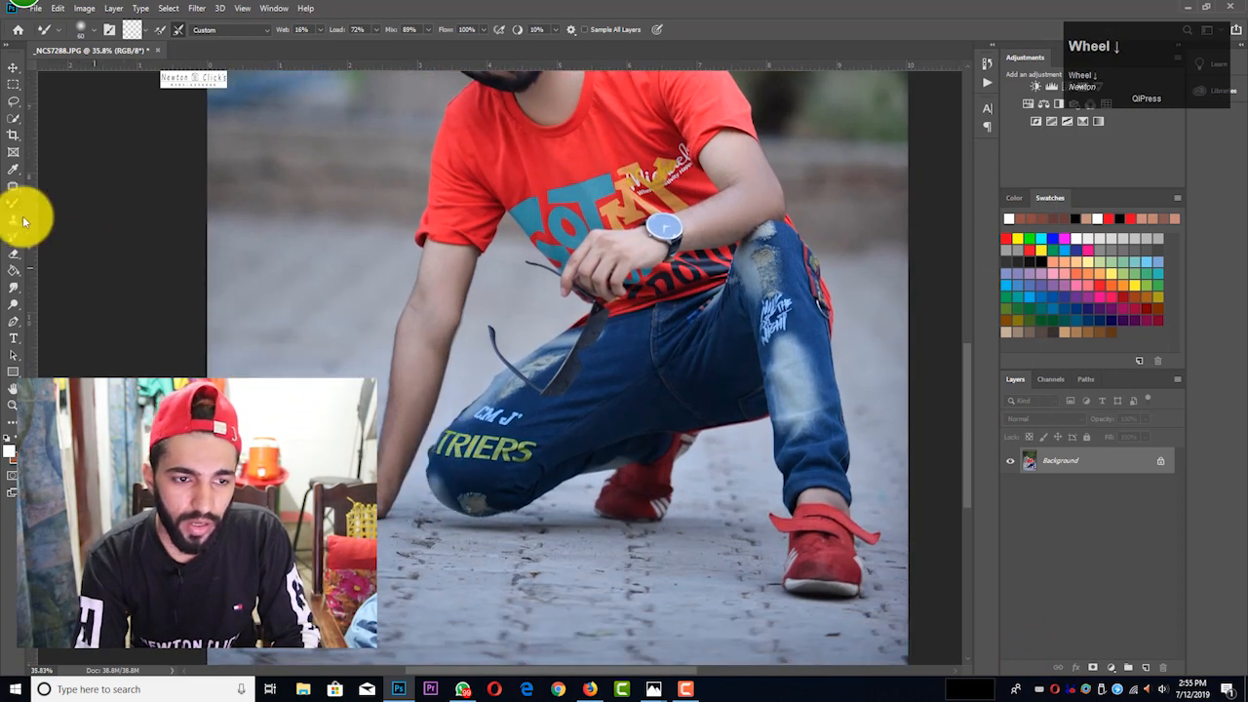
click(14, 118)
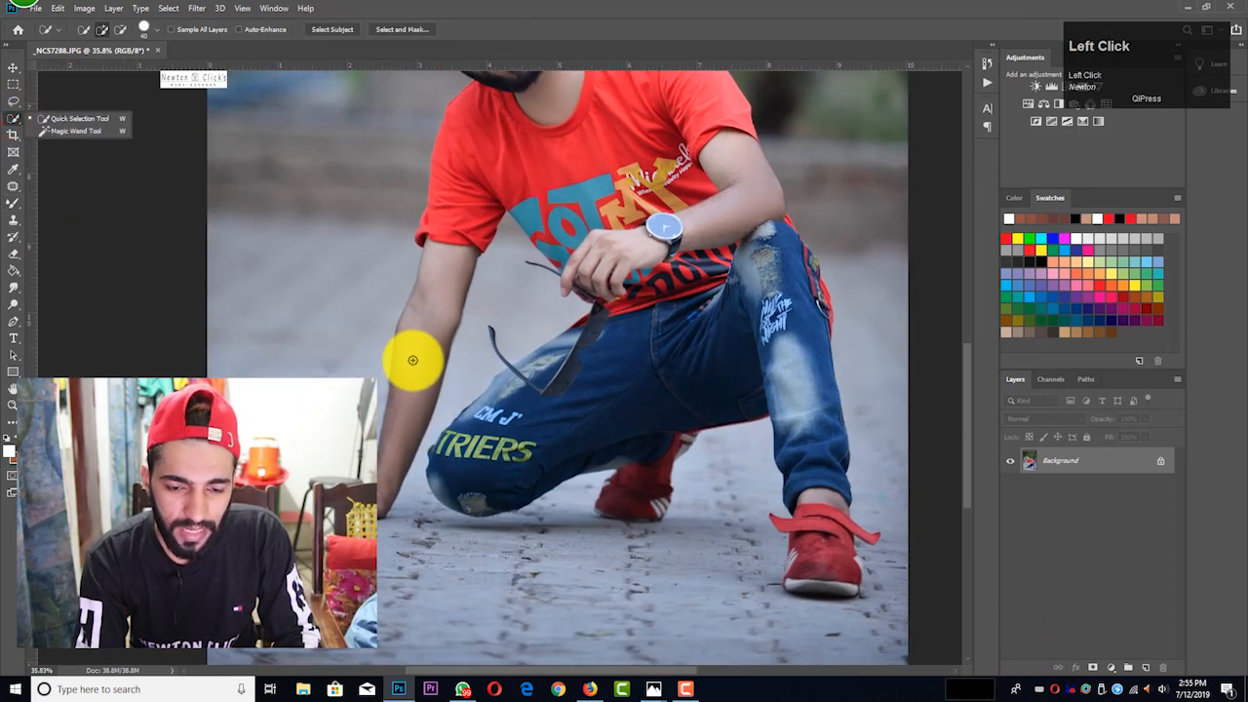
drag(412, 360, 383, 478)
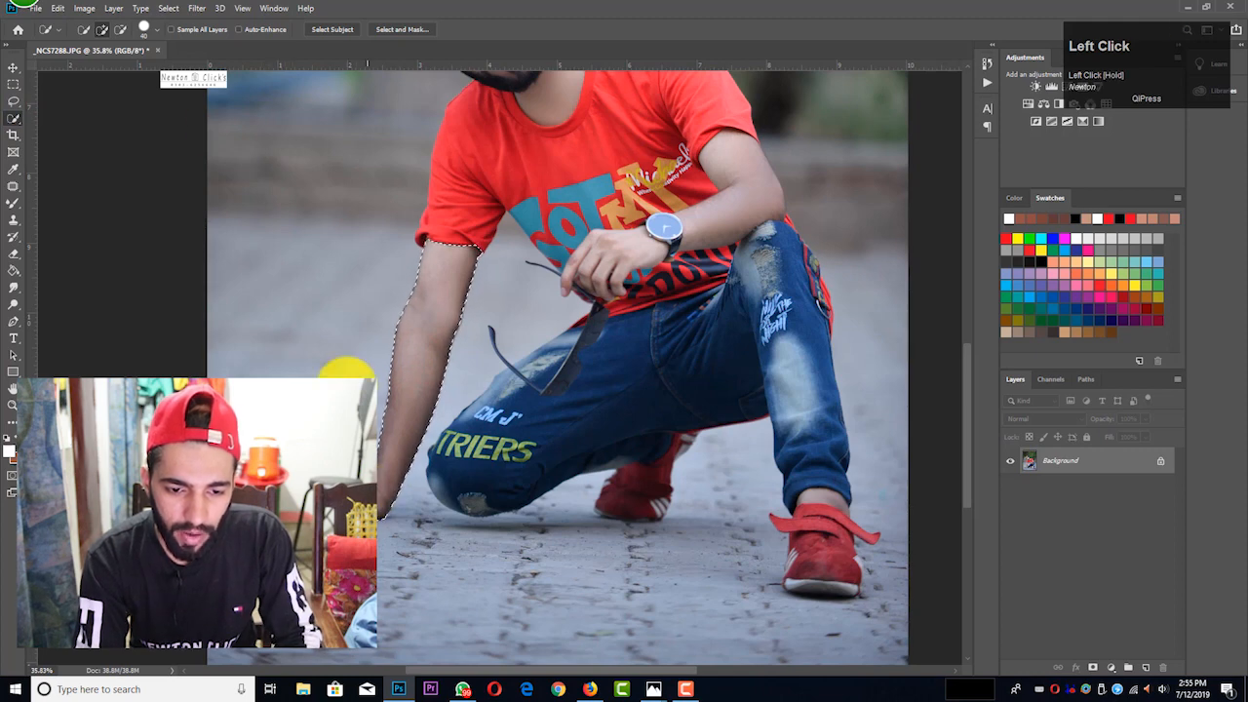
- Subtract the upper part of the arm below the sleeve from the selection with an 80 px brush
click(118, 29)
key(])
key(])
key(])
key(])
key(])
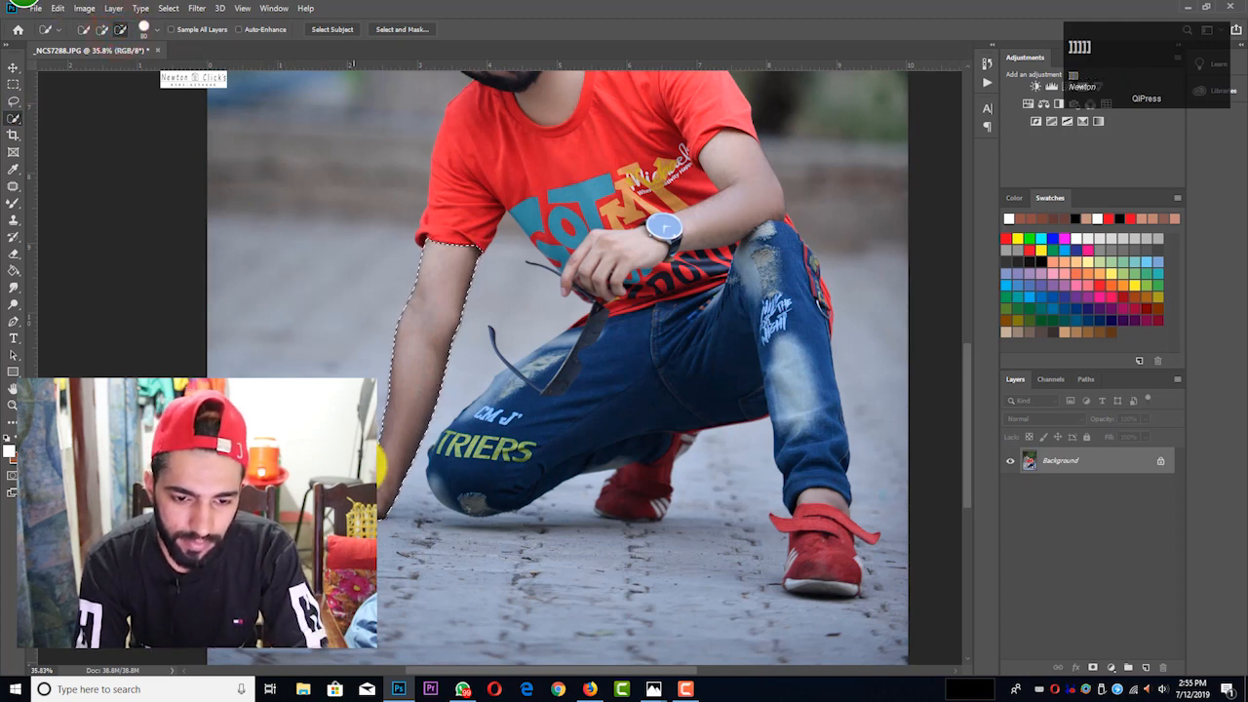
mouse_move(395, 291)
mouse_down()
mouse_move(409, 270)
mouse_move(454, 279)
mouse_move(412, 328)
mouse_move(431, 316)
mouse_up()
scroll(427, 308, up, 2)
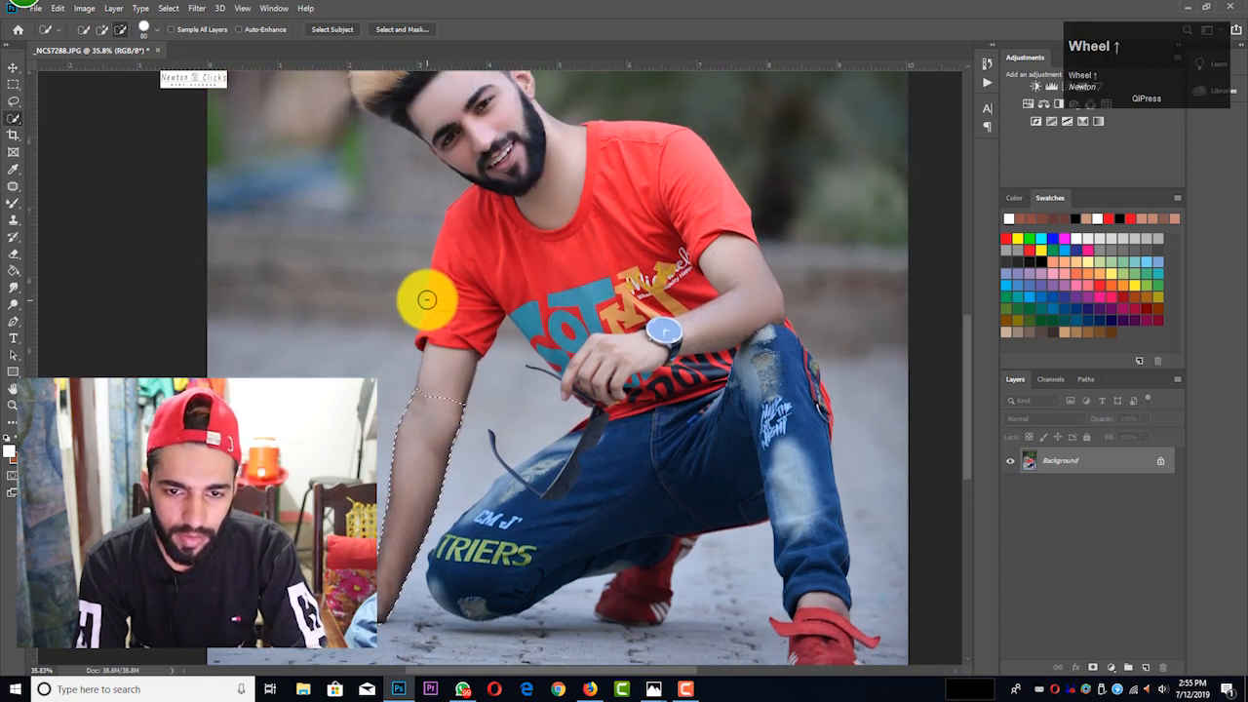
- Feather the arm selection with a radius of 4 pixels
right_click(425, 400)
click(466, 431)
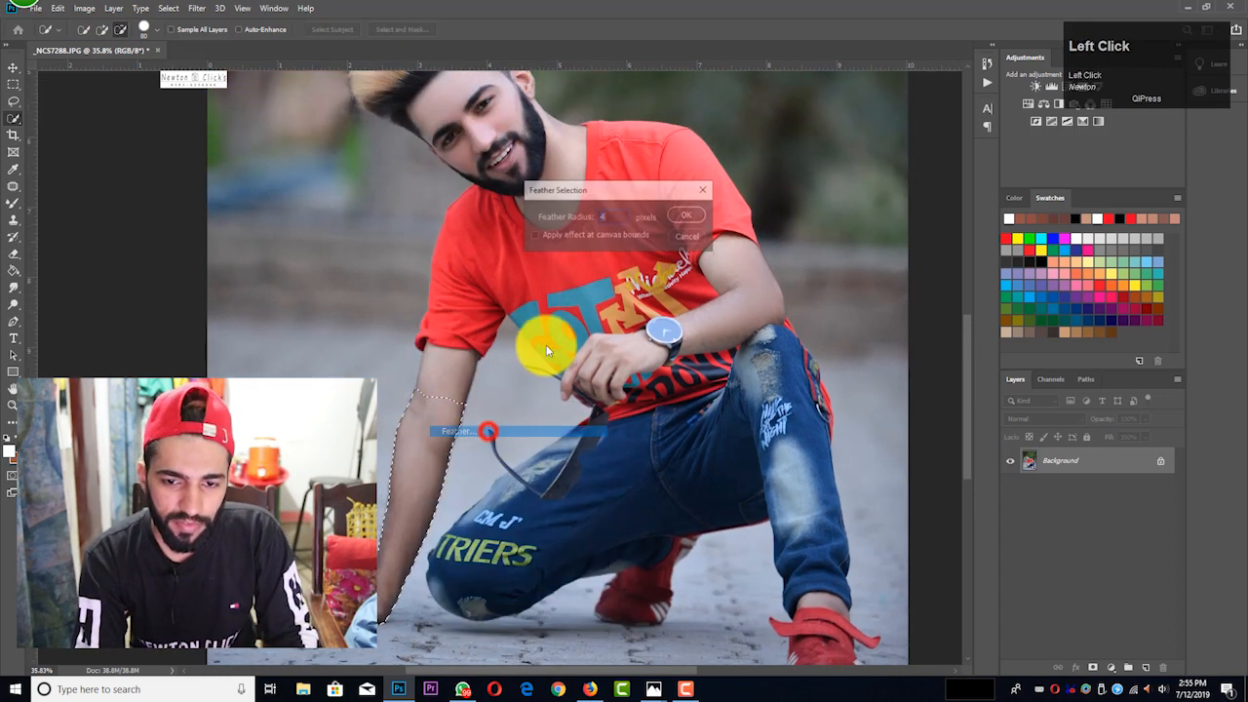
click(679, 214)
key(ctrl+m)
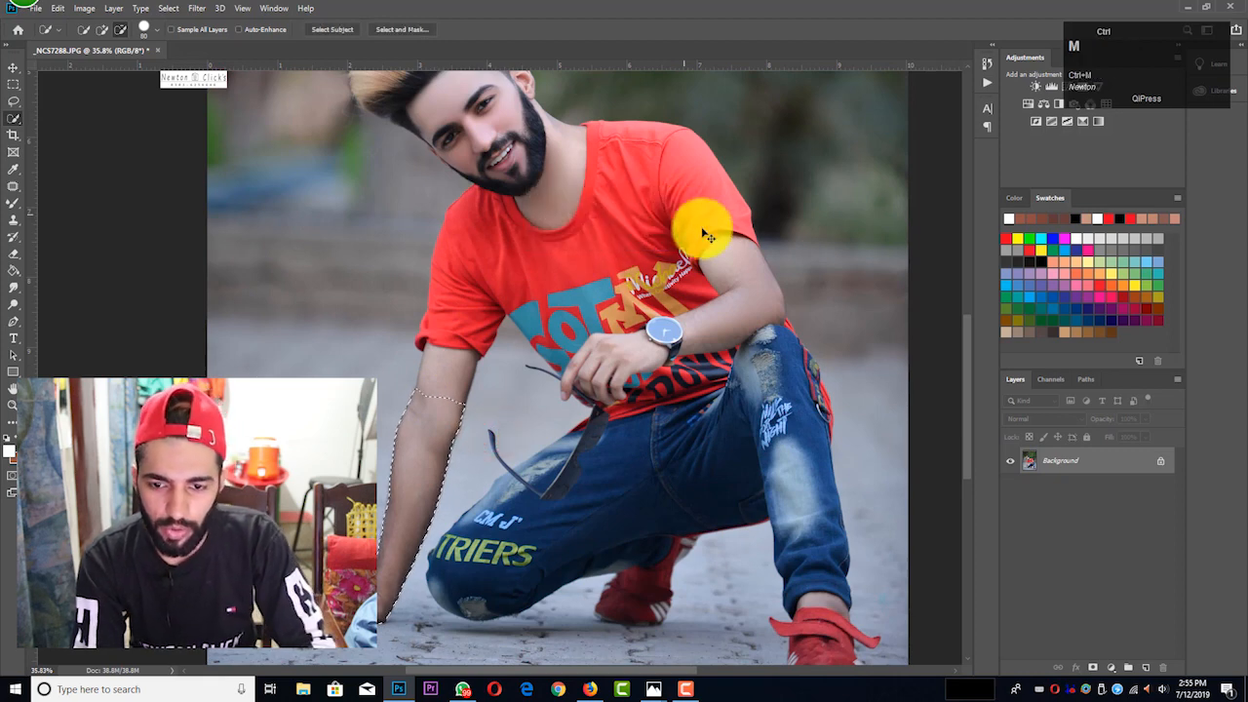
drag(1153, 69, 932, 44)
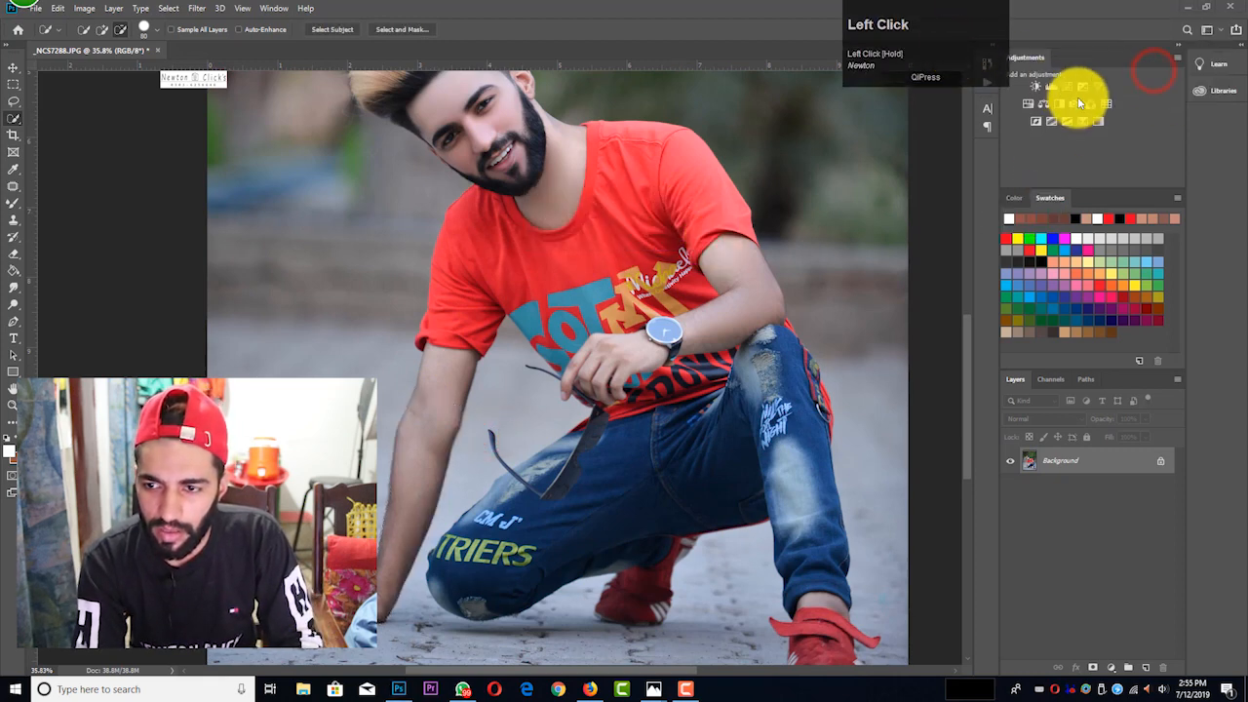
- Brighten the selected arm with a Curves adjustment layer at input 124 and output 141, and merge the visible layers
click(1063, 86)
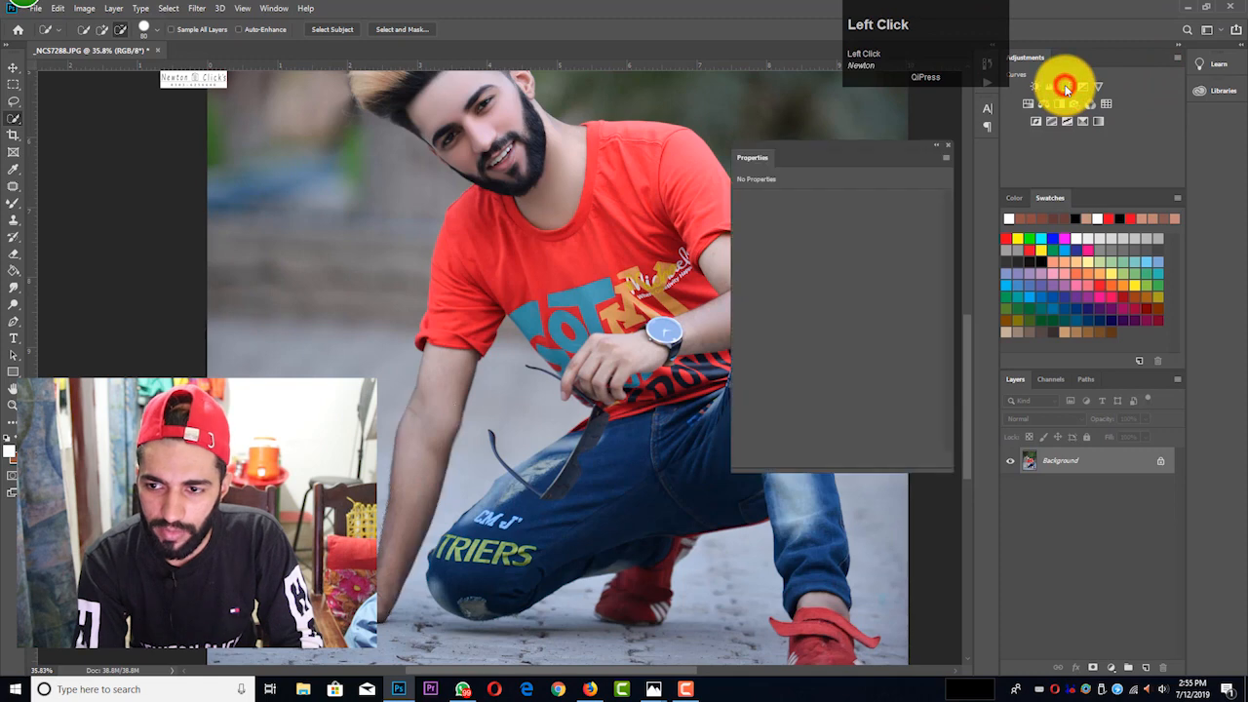
drag(852, 307, 848, 305)
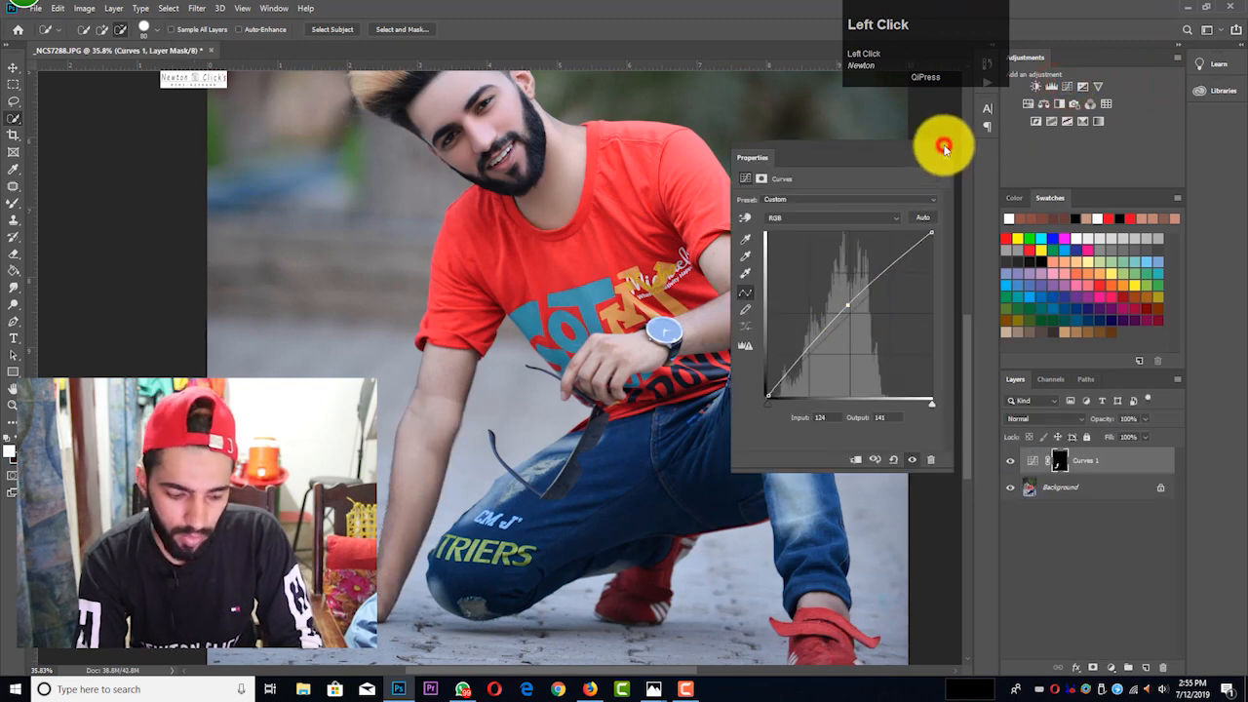
click(944, 146)
scroll(517, 381, down, 1)
scroll(476, 404, up, 2)
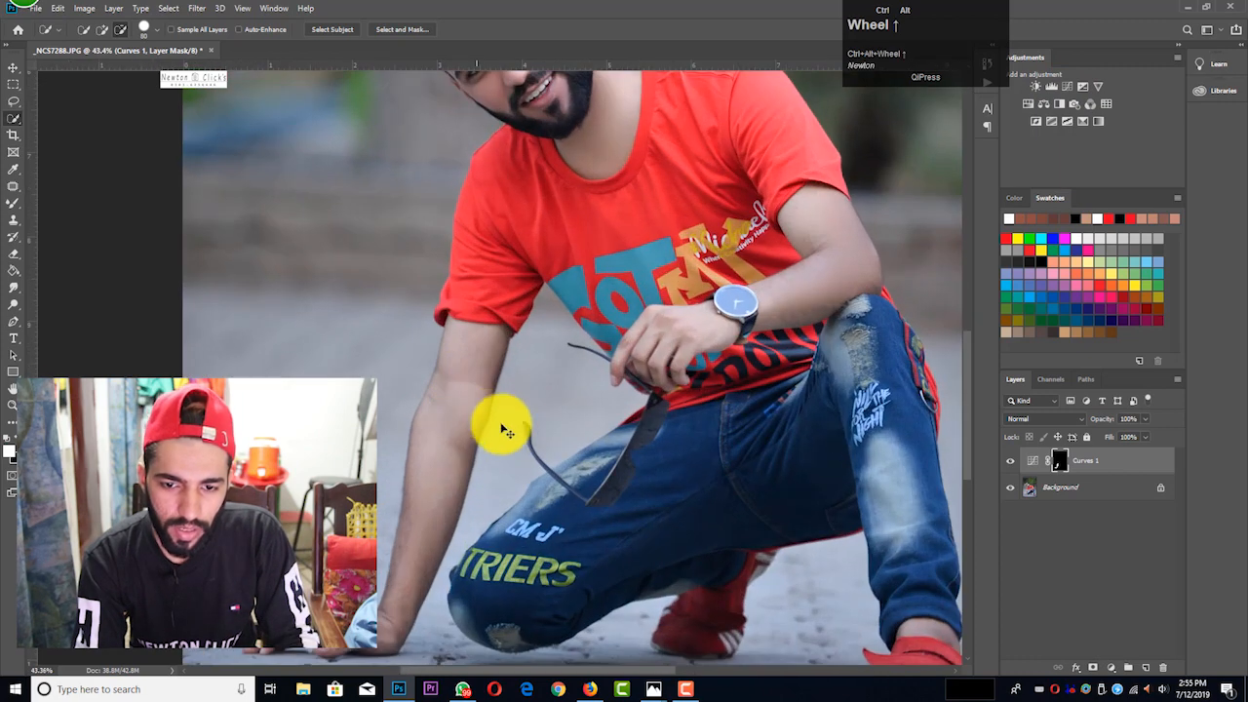
key(ctrl+shift+e)
- Blend the skin tones on the supporting arm below the sleeve with the Mixer Brush tool
scroll(349, 357, up, 1)
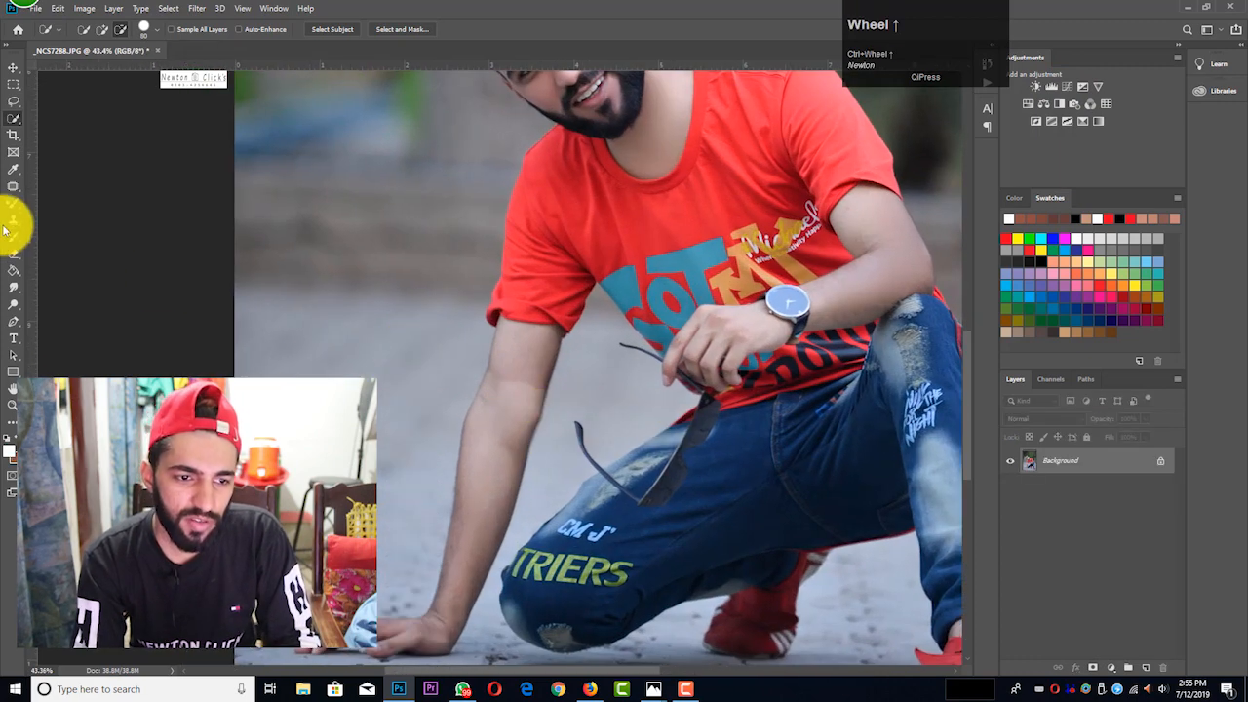
right_click(14, 203)
click(46, 238)
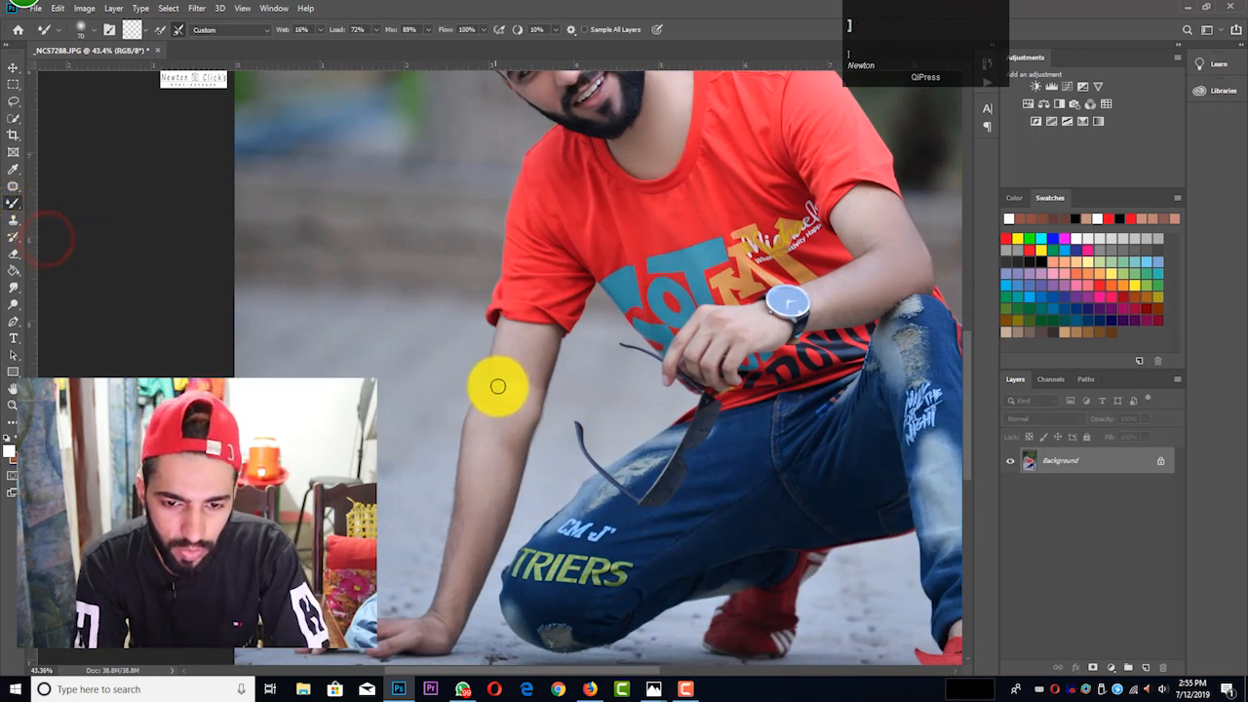
mouse_move(526, 380)
mouse_down()
mouse_move(523, 390)
mouse_move(504, 383)
mouse_move(529, 340)
mouse_move(512, 384)
mouse_move(501, 381)
mouse_move(523, 382)
mouse_up()
- Open the Camera Raw filter and bring up its tone curve settings
scroll(526, 385, down, 3)
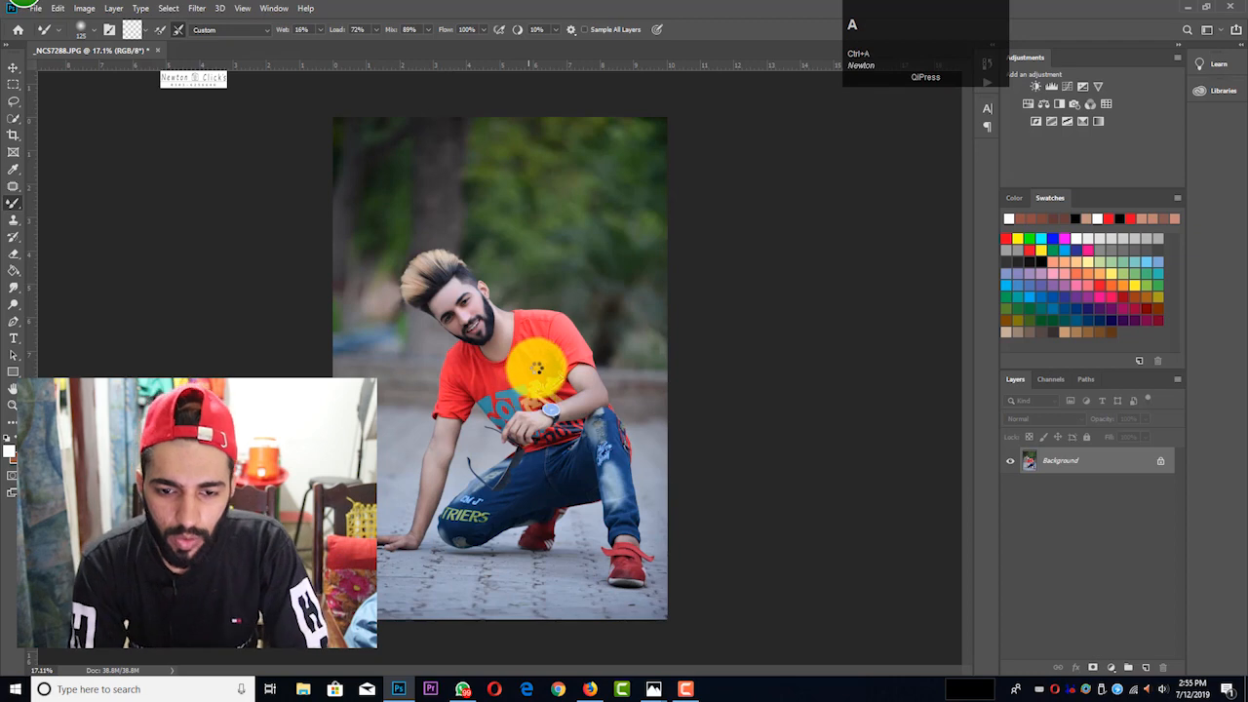
key(ctrl+shift+a)
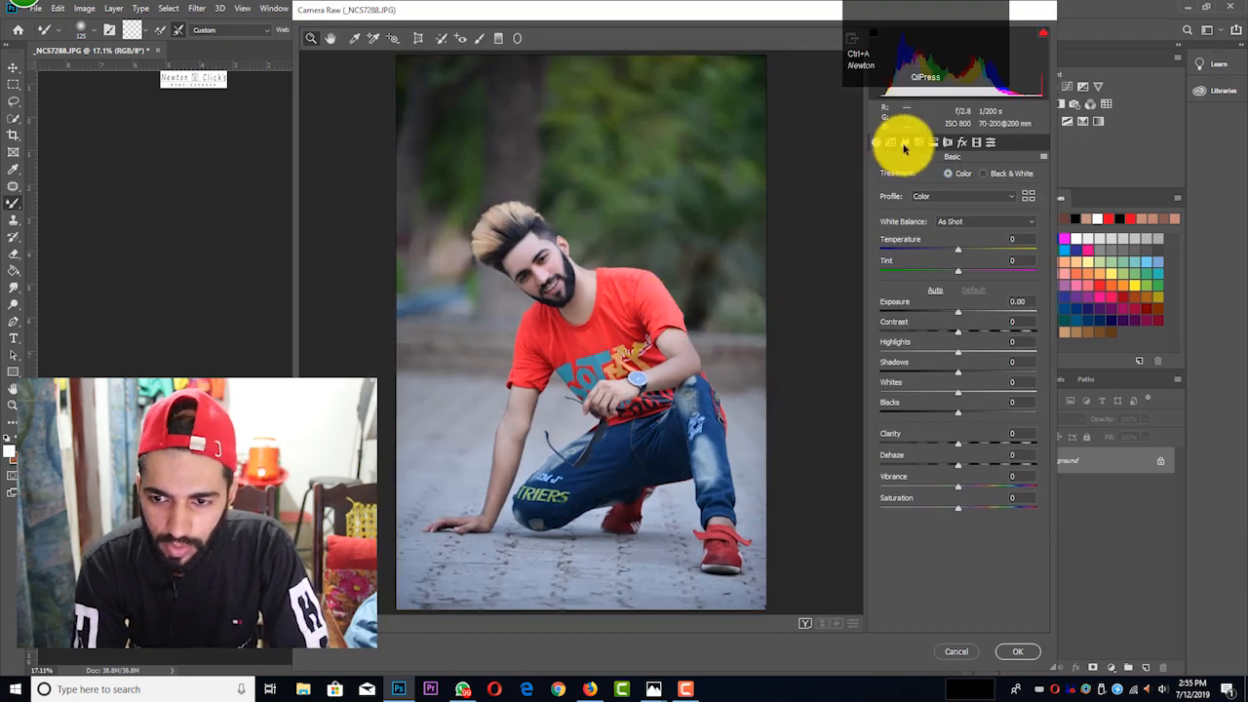
click(904, 144)
click(890, 143)
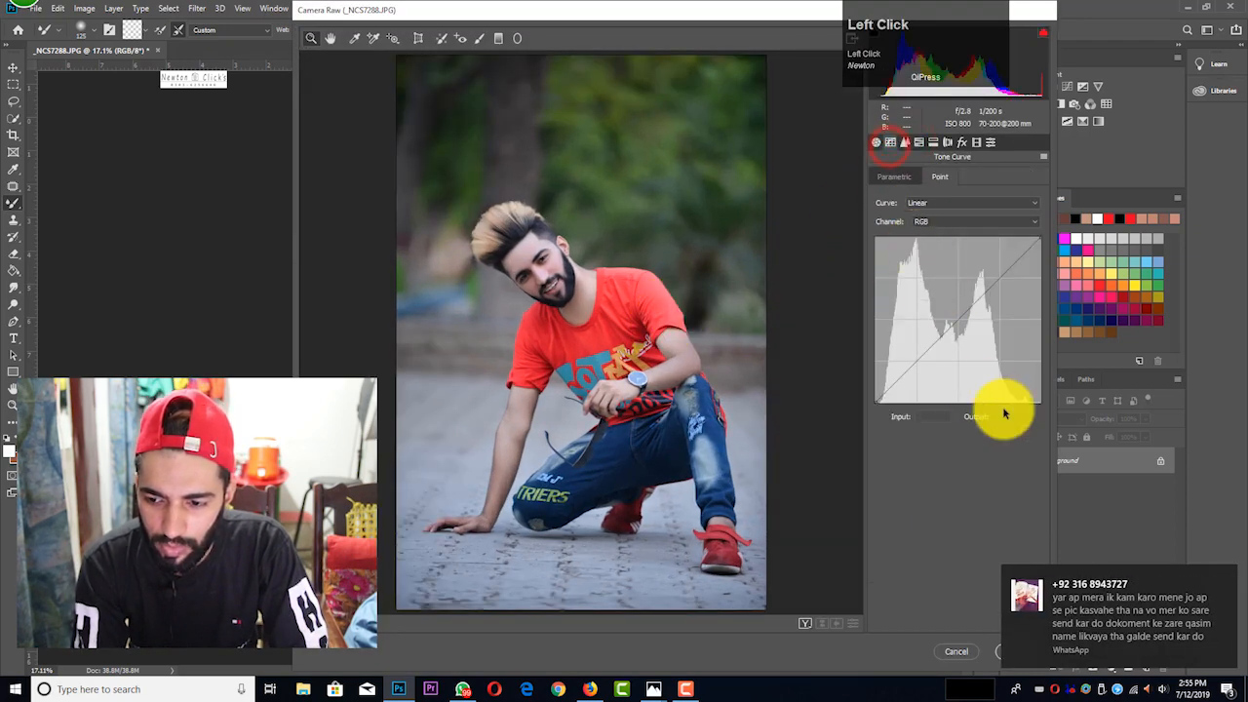
- Dismiss the message notifications and close WhatsApp
click(1221, 576)
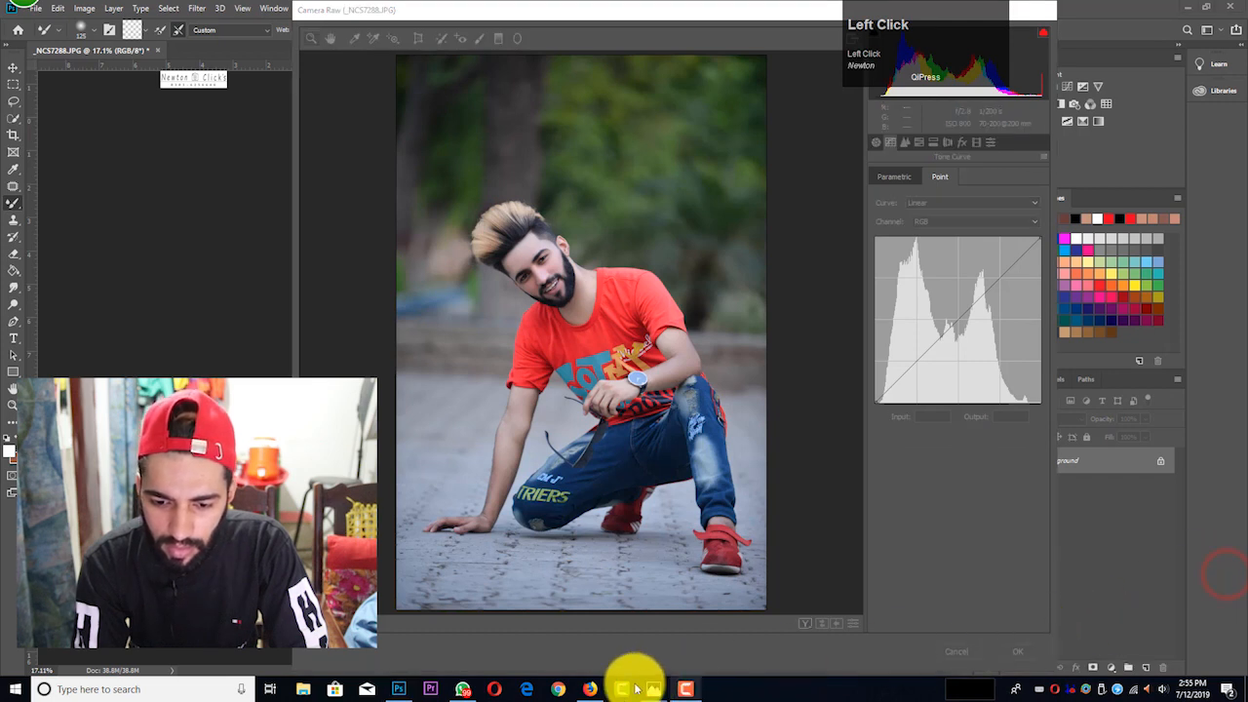
click(1225, 608)
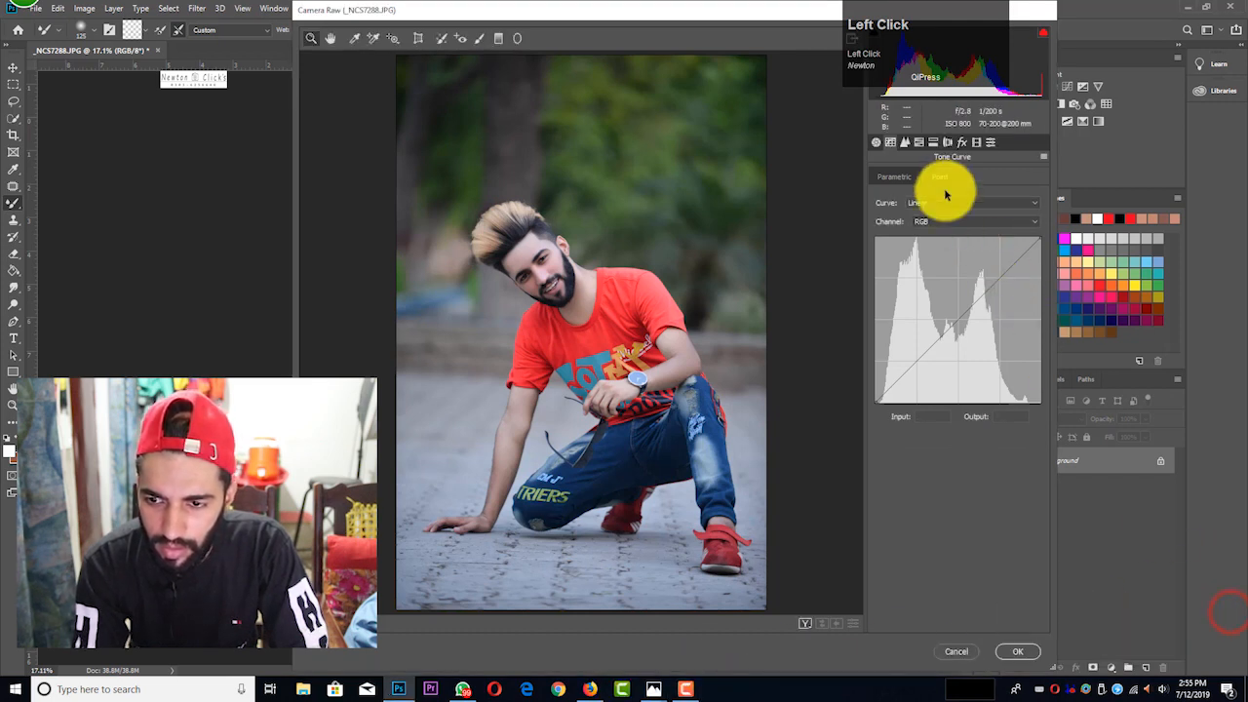
click(1225, 607)
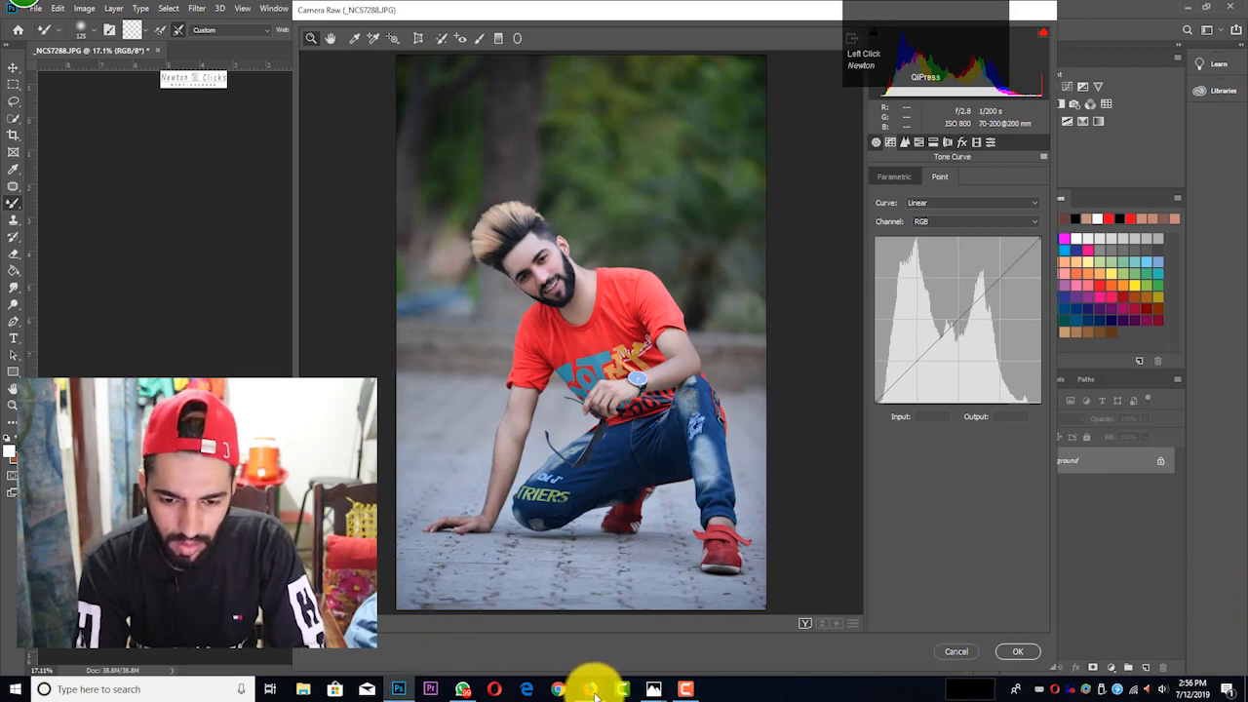
click(466, 686)
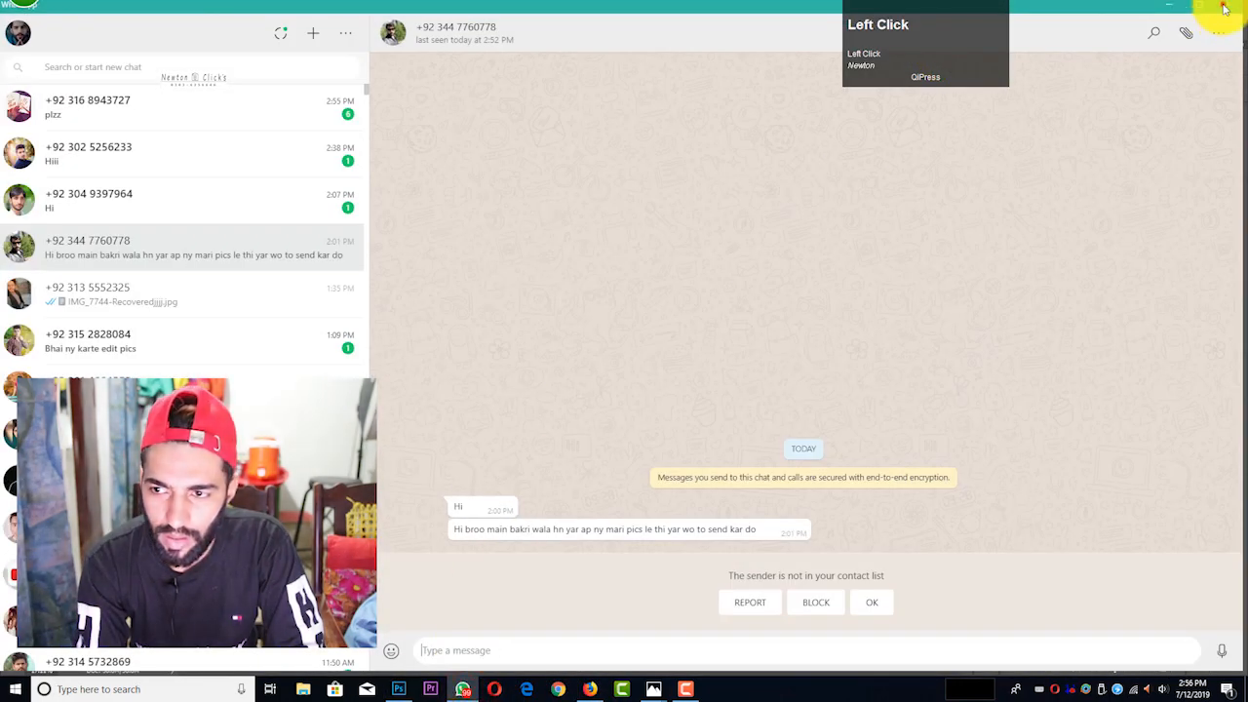
click(1218, 10)
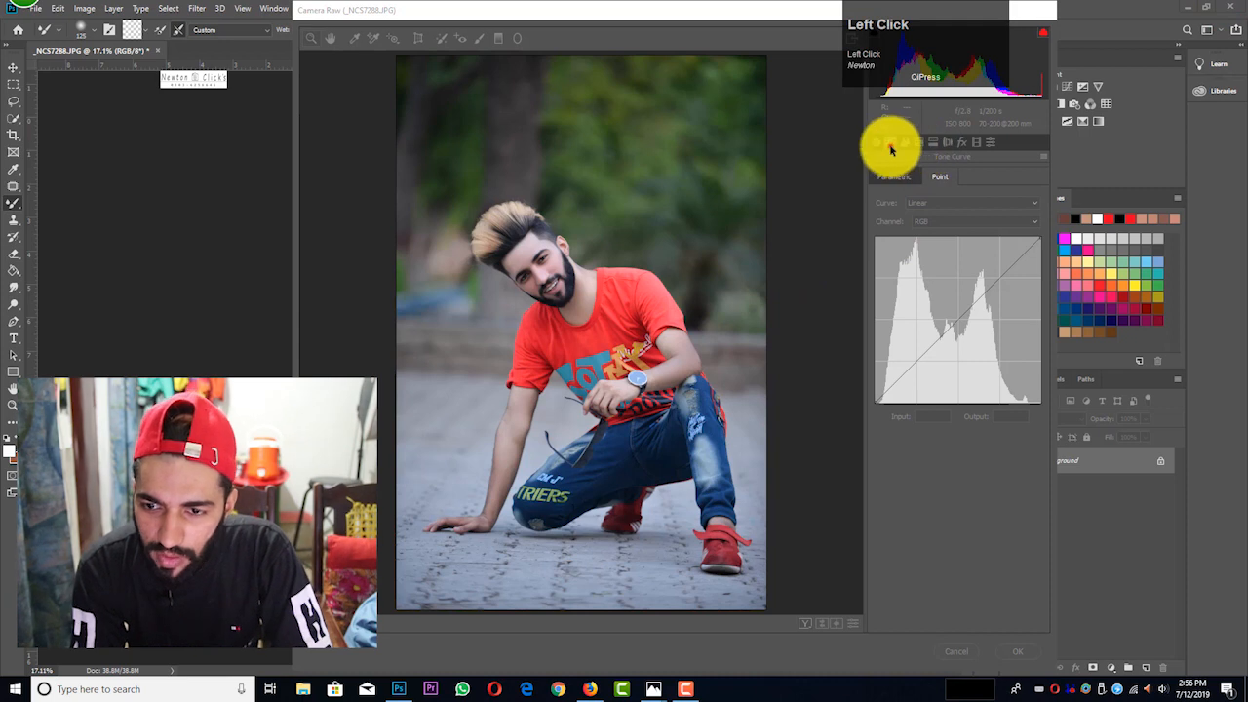
- Set the parametric tone curve to Highlights +14, Lights +8, Darks +6 and Shadows +7, and apply the filter
click(894, 176)
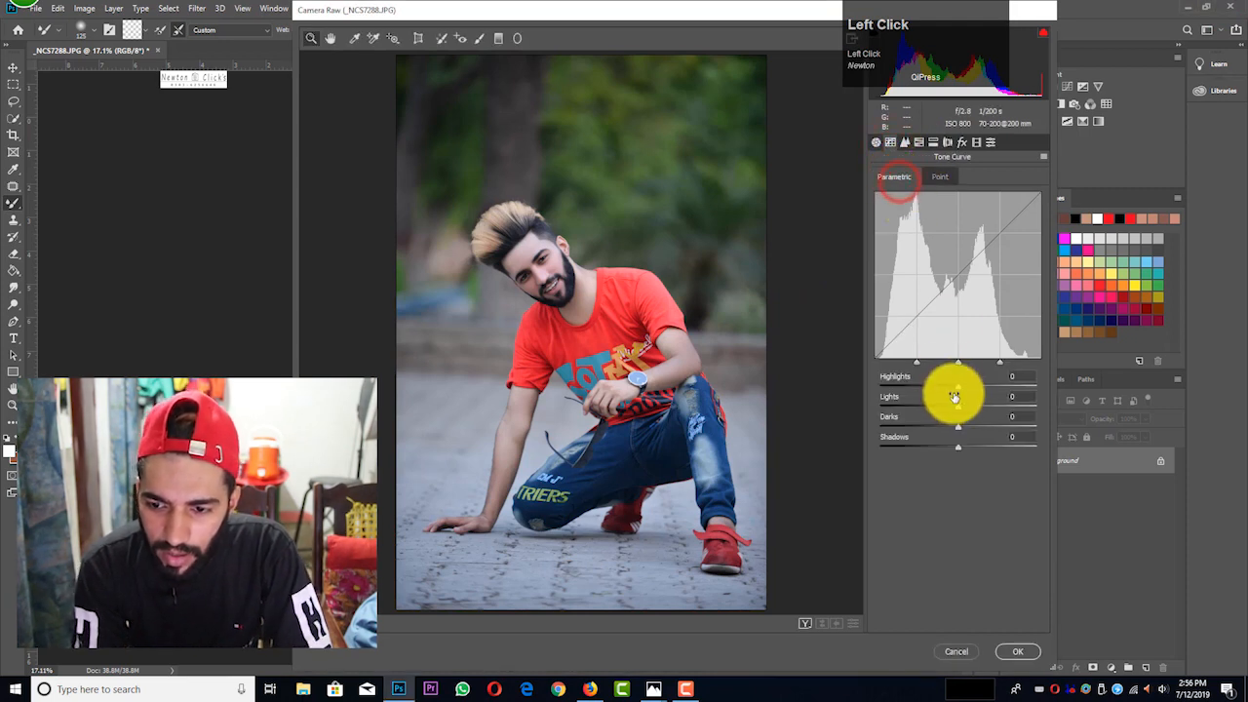
drag(959, 387, 968, 390)
drag(957, 410, 968, 451)
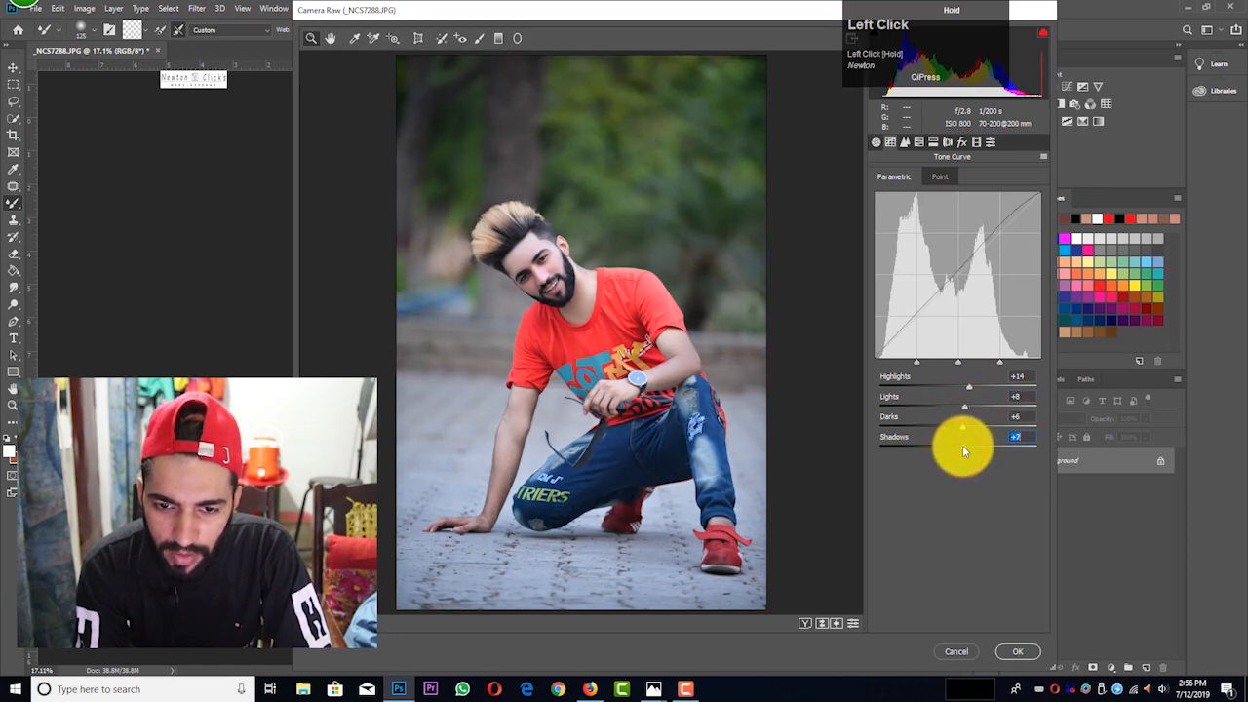
click(1022, 650)
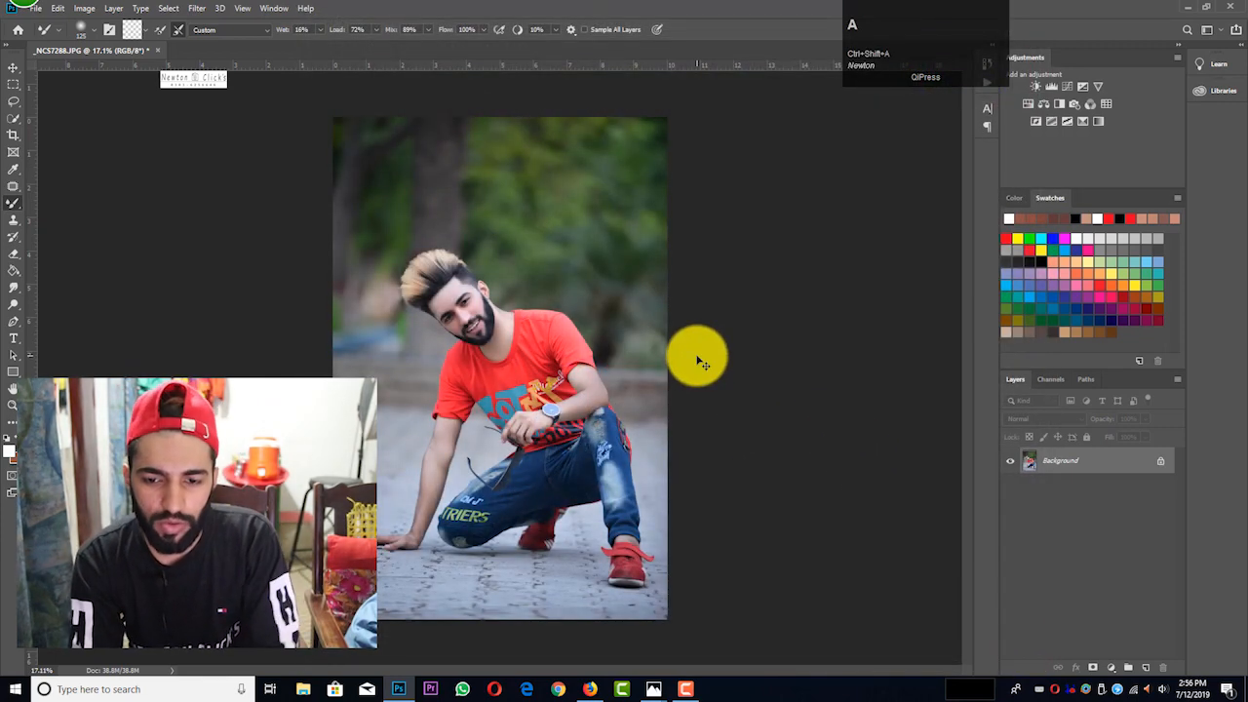
- Reopen Camera Raw, set HSL saturation of Reds to +3 and Oranges to -3, and set the temperature to +11
key(ctrl+shift+a)
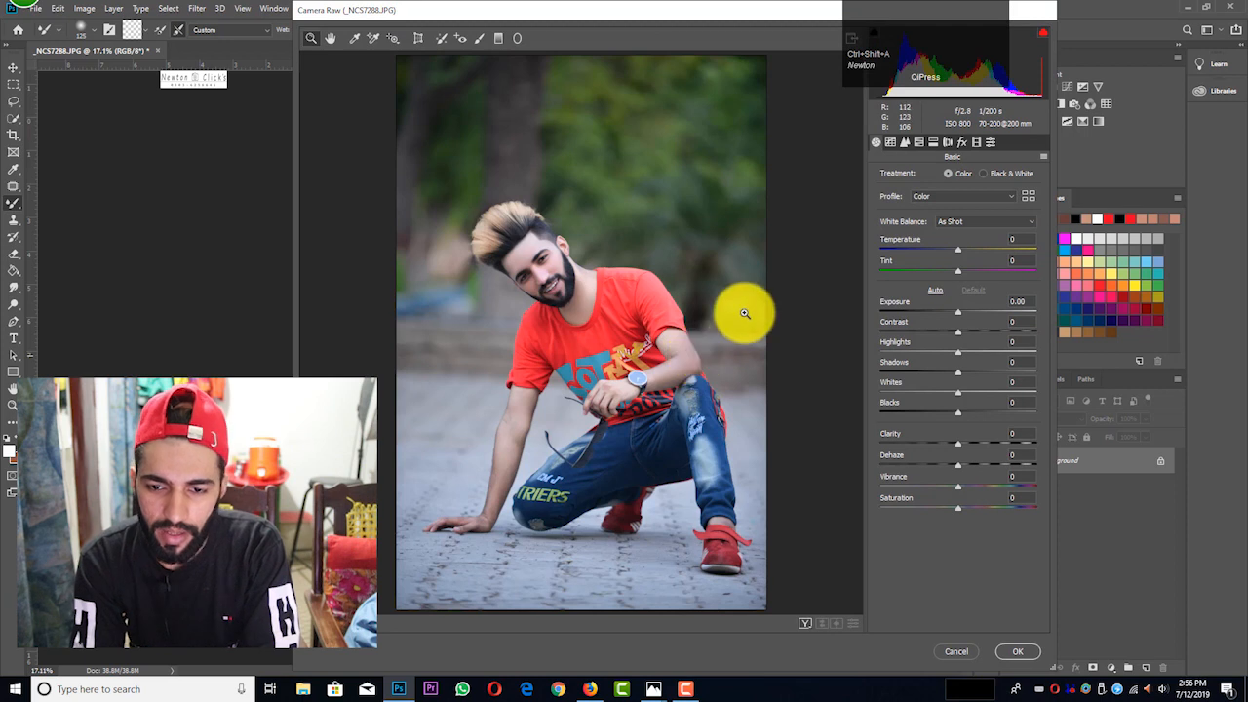
click(918, 142)
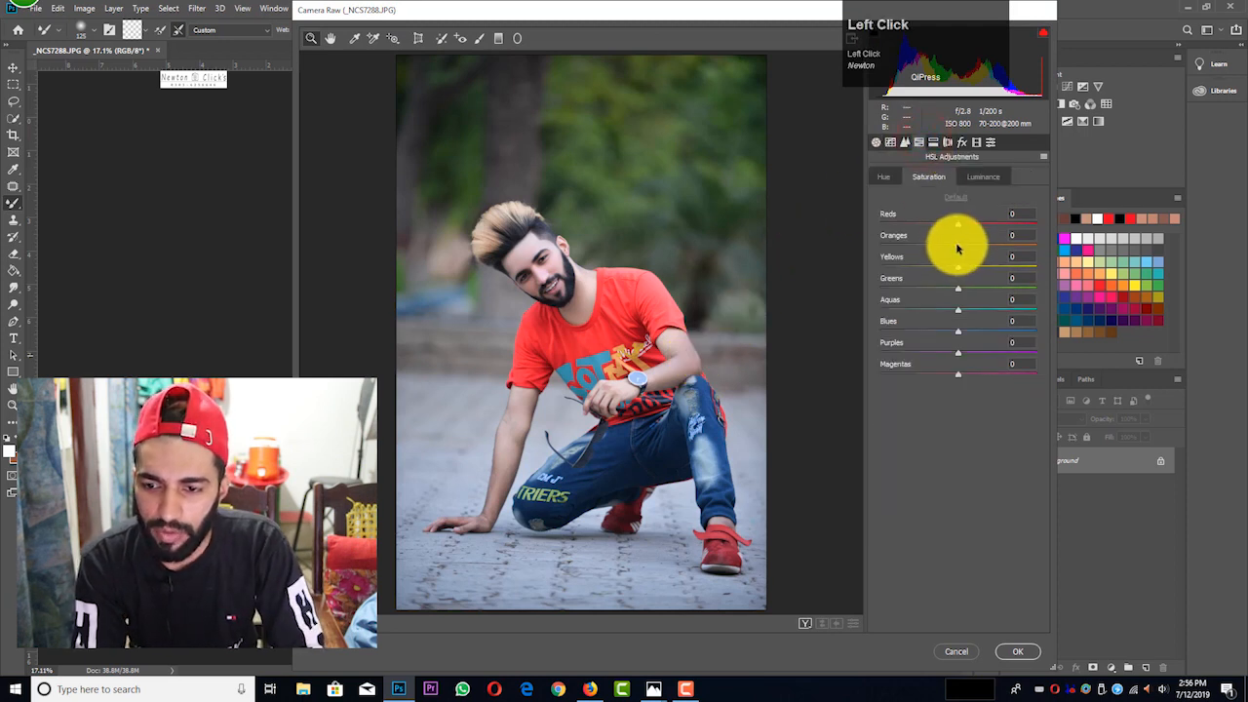
click(876, 142)
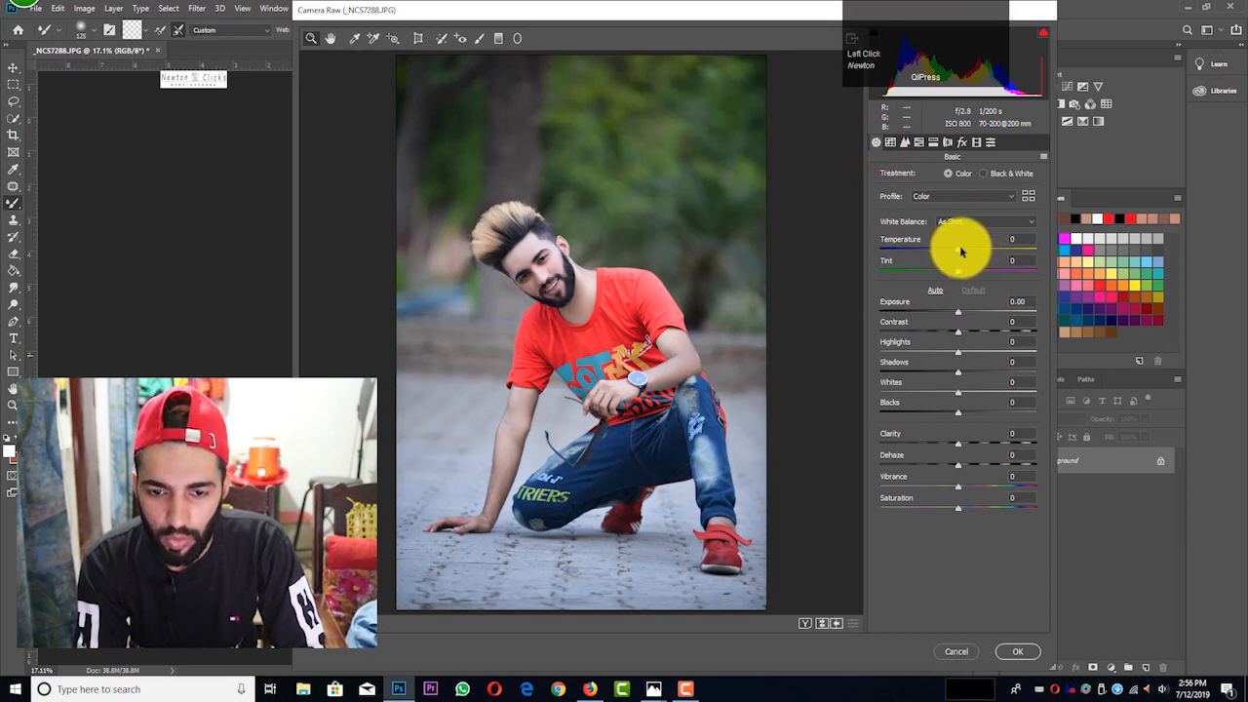
drag(958, 252, 963, 251)
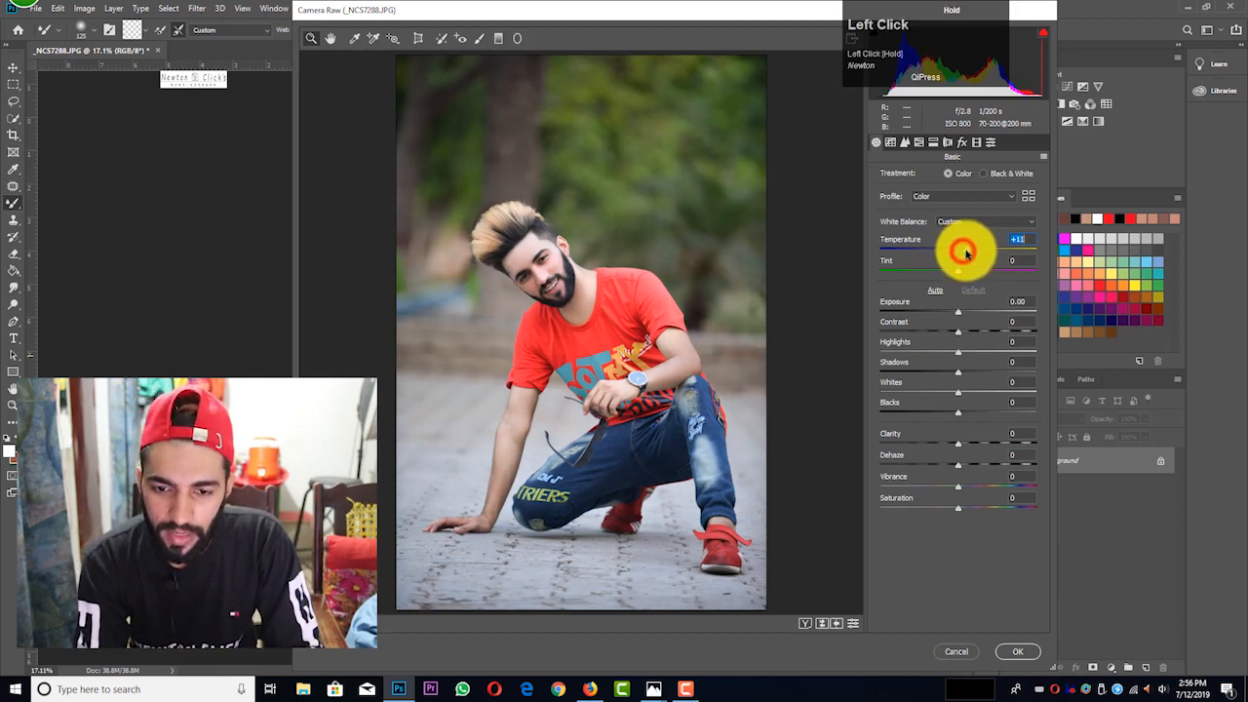
- Raise the HSL luminance of Oranges to about +9 and apply the Camera Raw filter
click(919, 149)
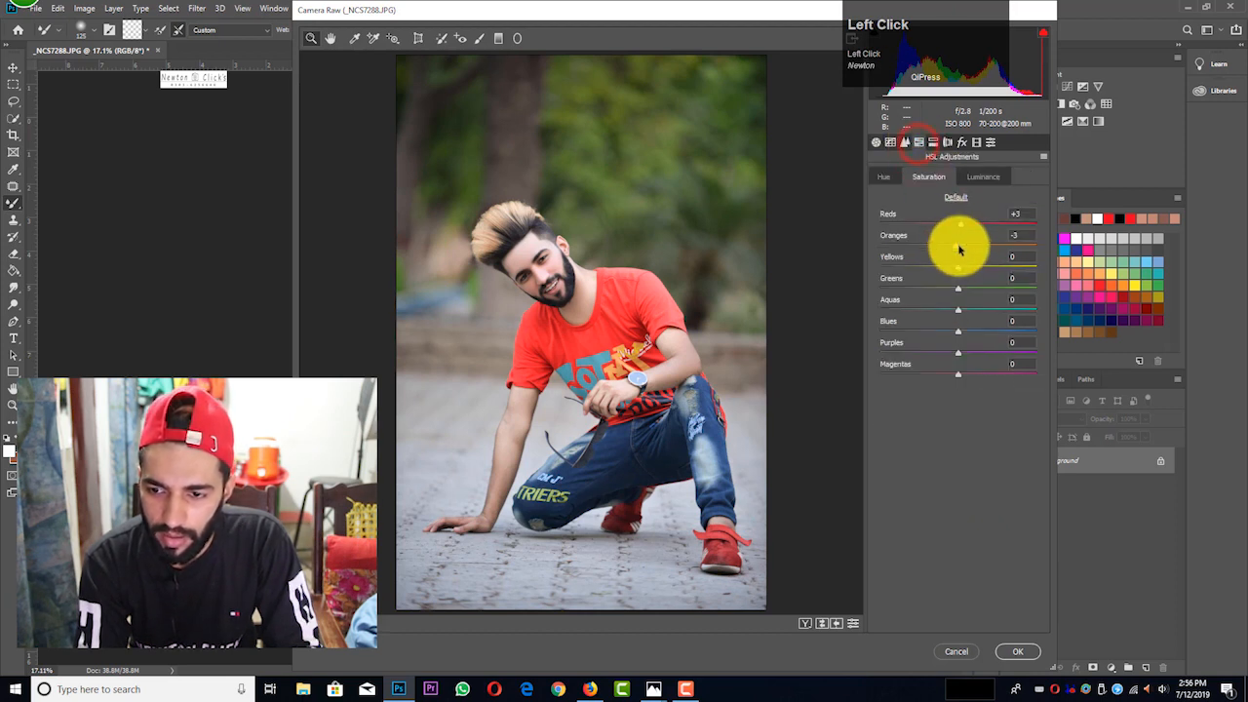
click(983, 176)
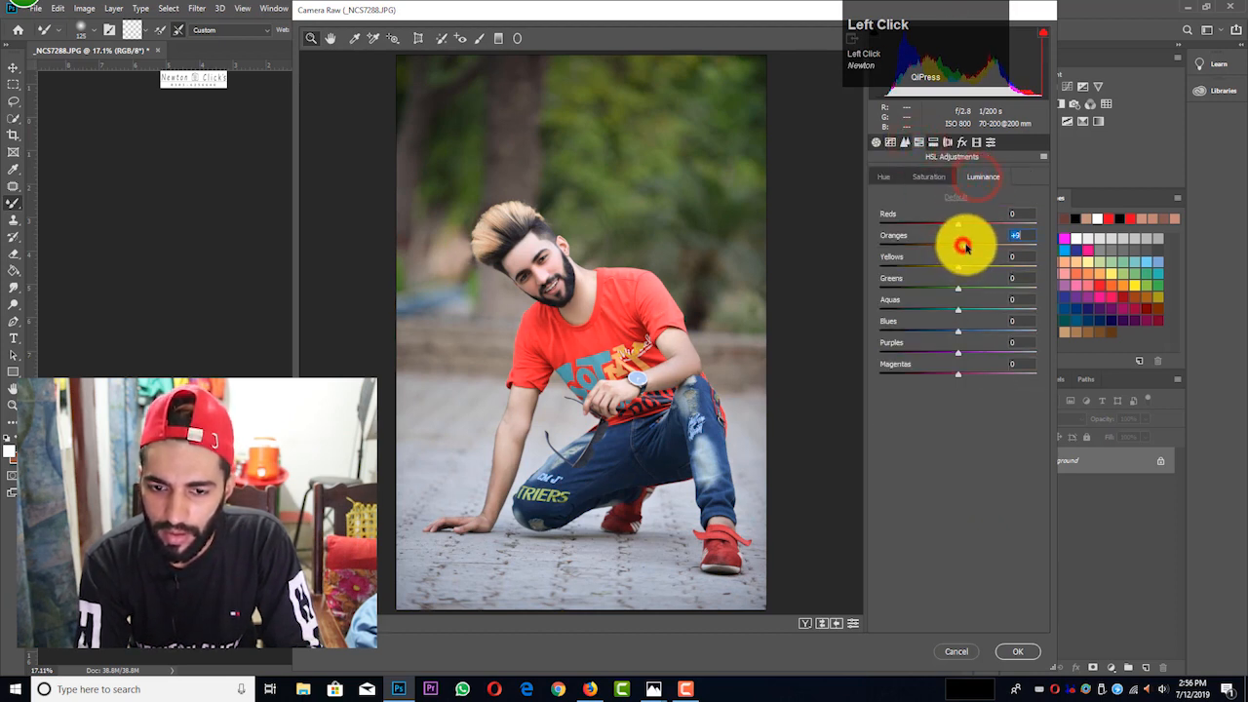
click(1016, 651)
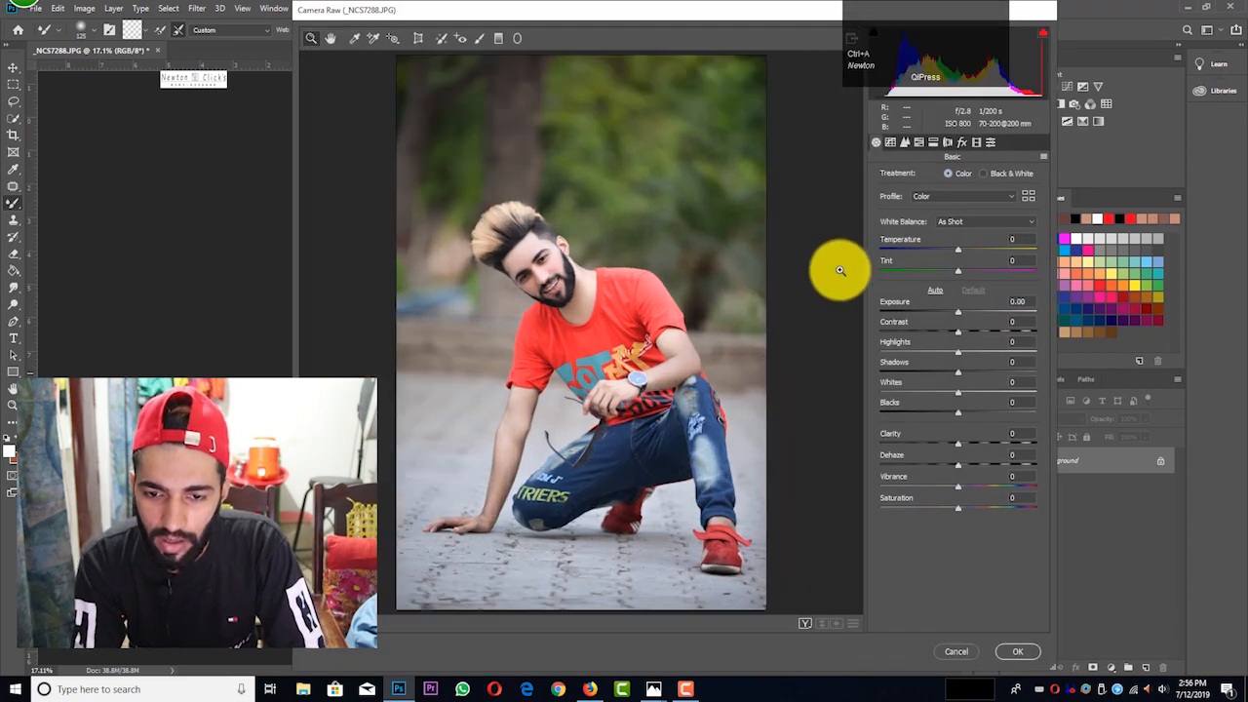
- In Camera Raw, set HSL saturation to +44 for Yellows, +48 for Greens, +35 for Aquas and +17 for Blues, and apply
click(918, 143)
click(931, 179)
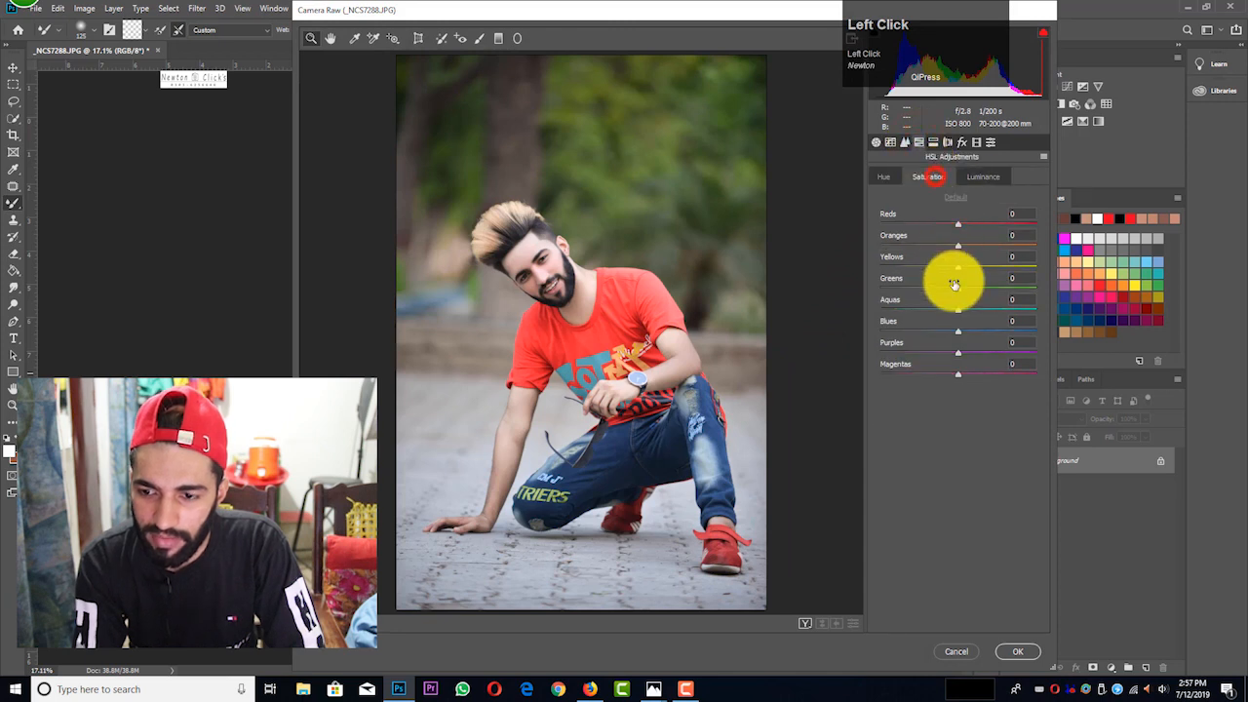
drag(958, 286, 993, 266)
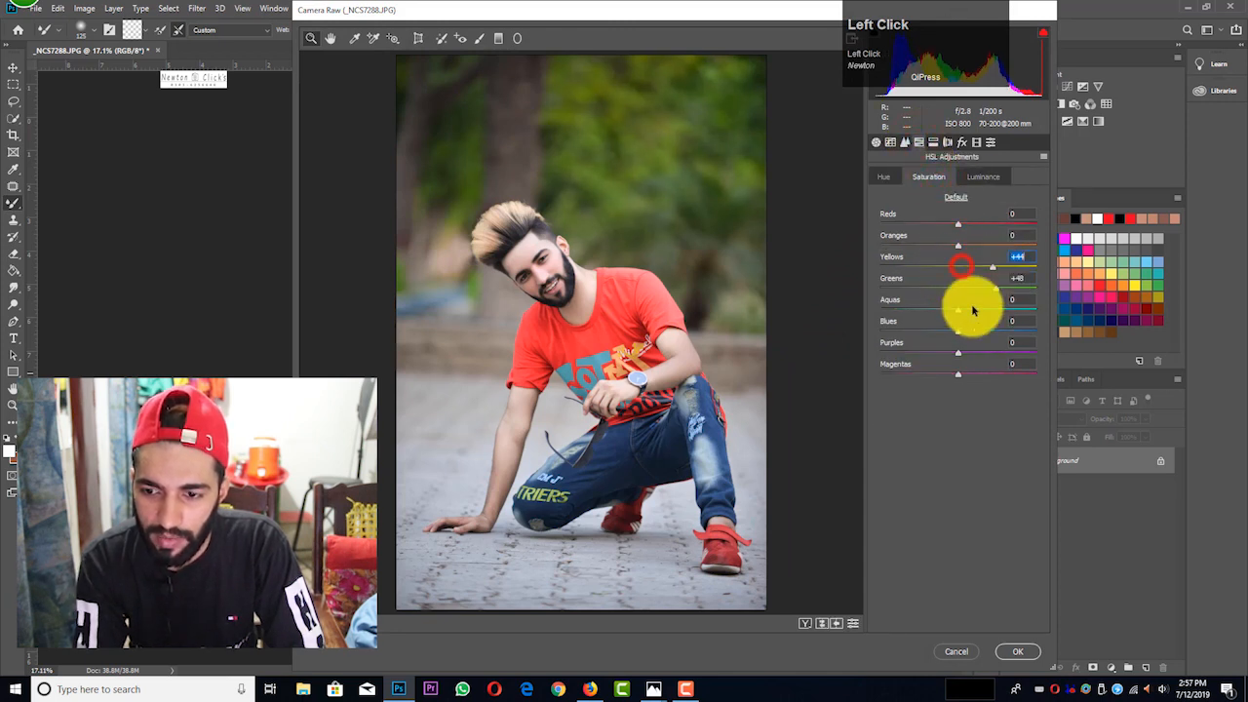
drag(965, 327, 984, 309)
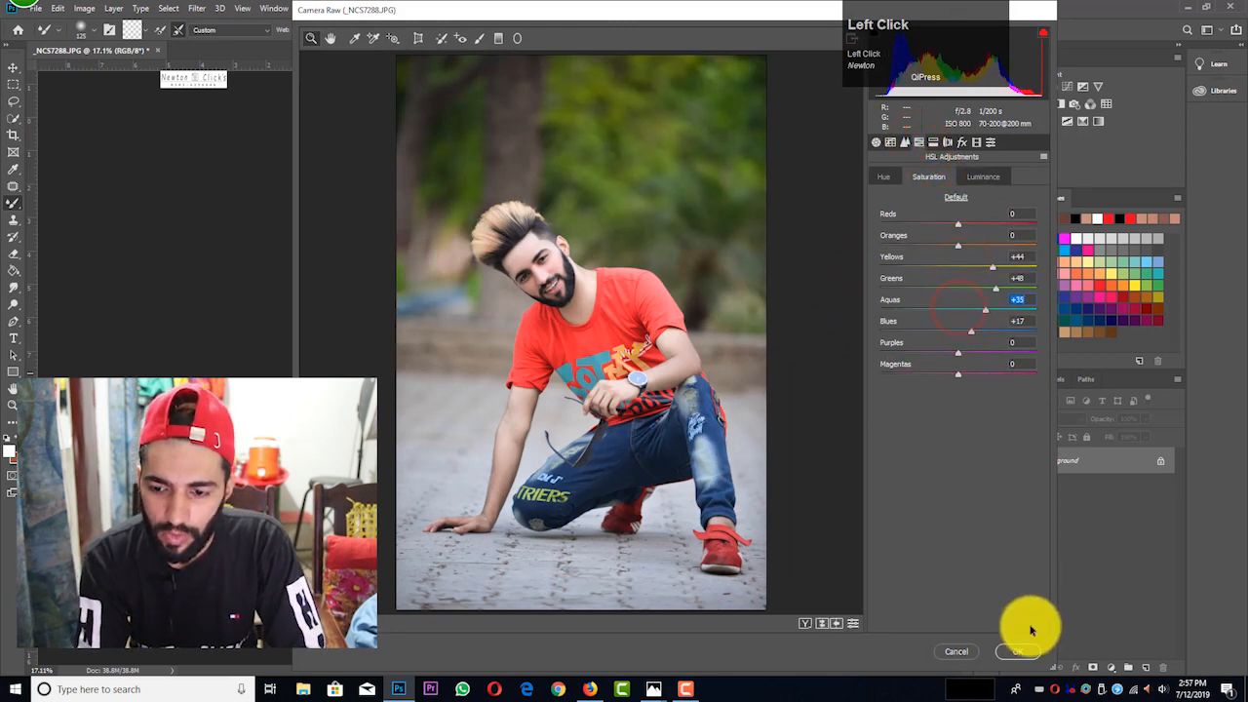
click(1022, 655)
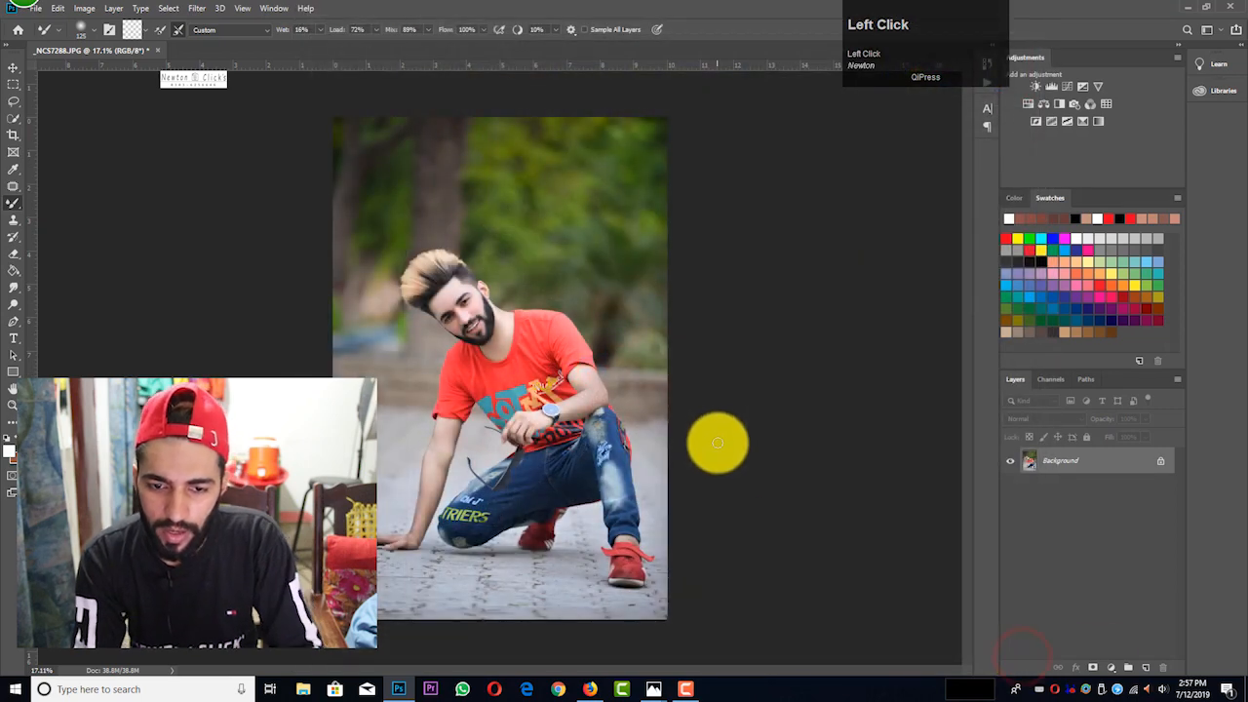
- Add a Selective Color adjustment layer and set its Yellows to Magenta -22, Yellow -96 and Black +100, with Cyan raised strongly
click(1111, 667)
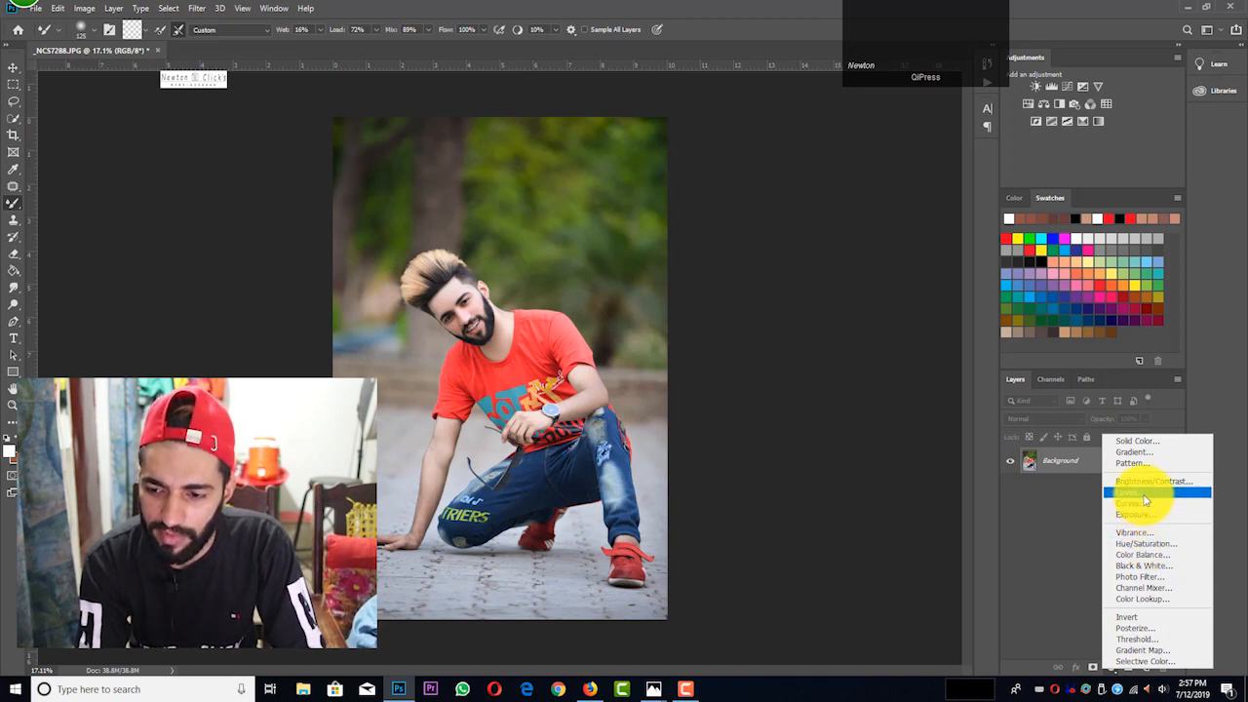
click(1154, 661)
click(847, 216)
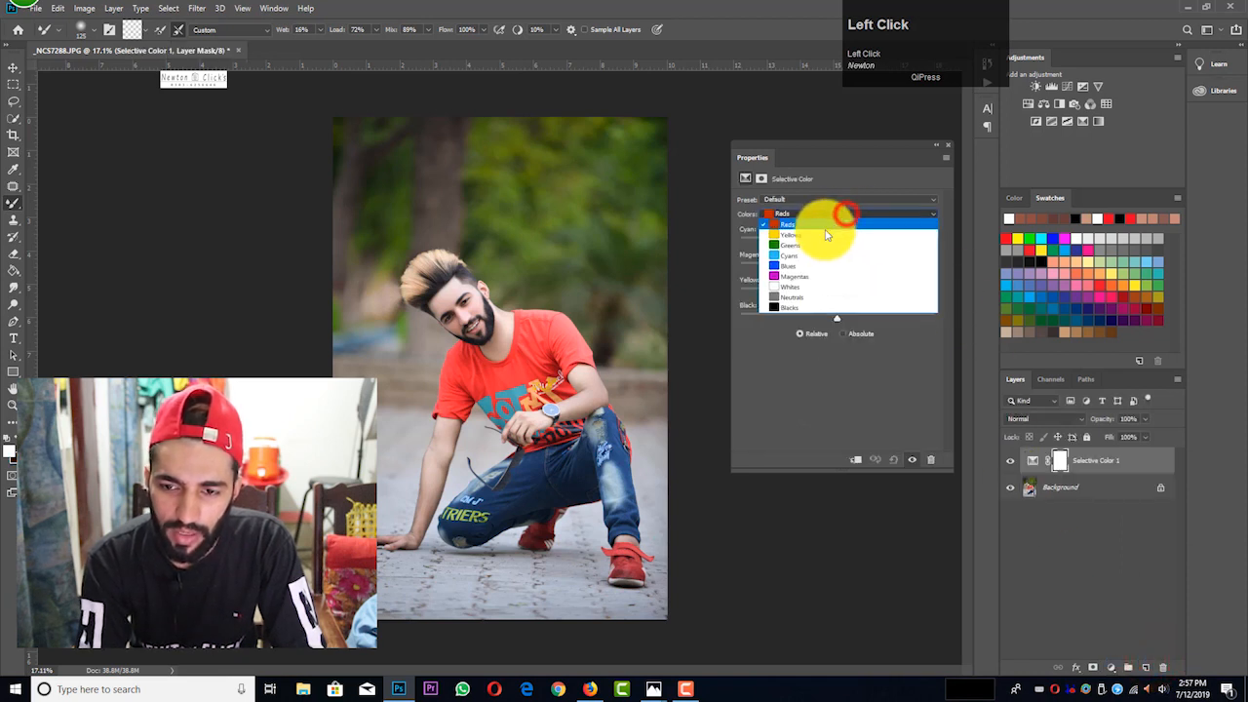
click(821, 232)
drag(835, 265, 898, 269)
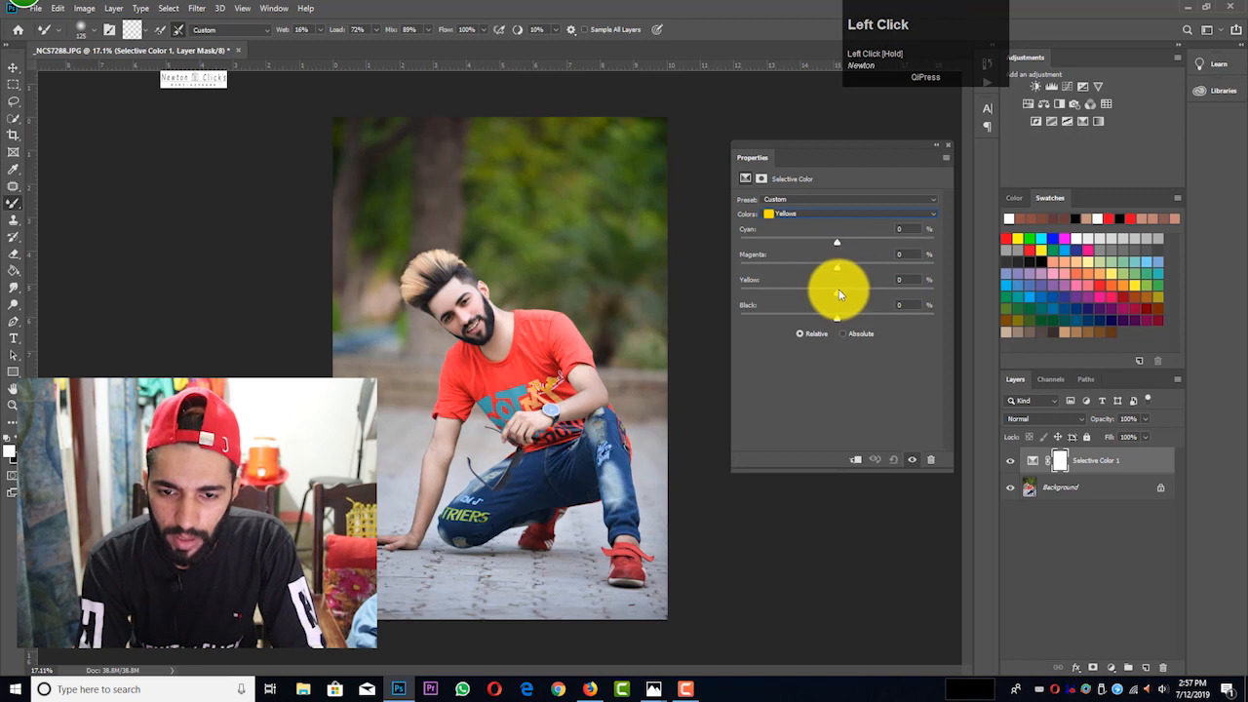
drag(756, 289, 745, 291)
drag(841, 314, 958, 320)
drag(845, 271, 884, 265)
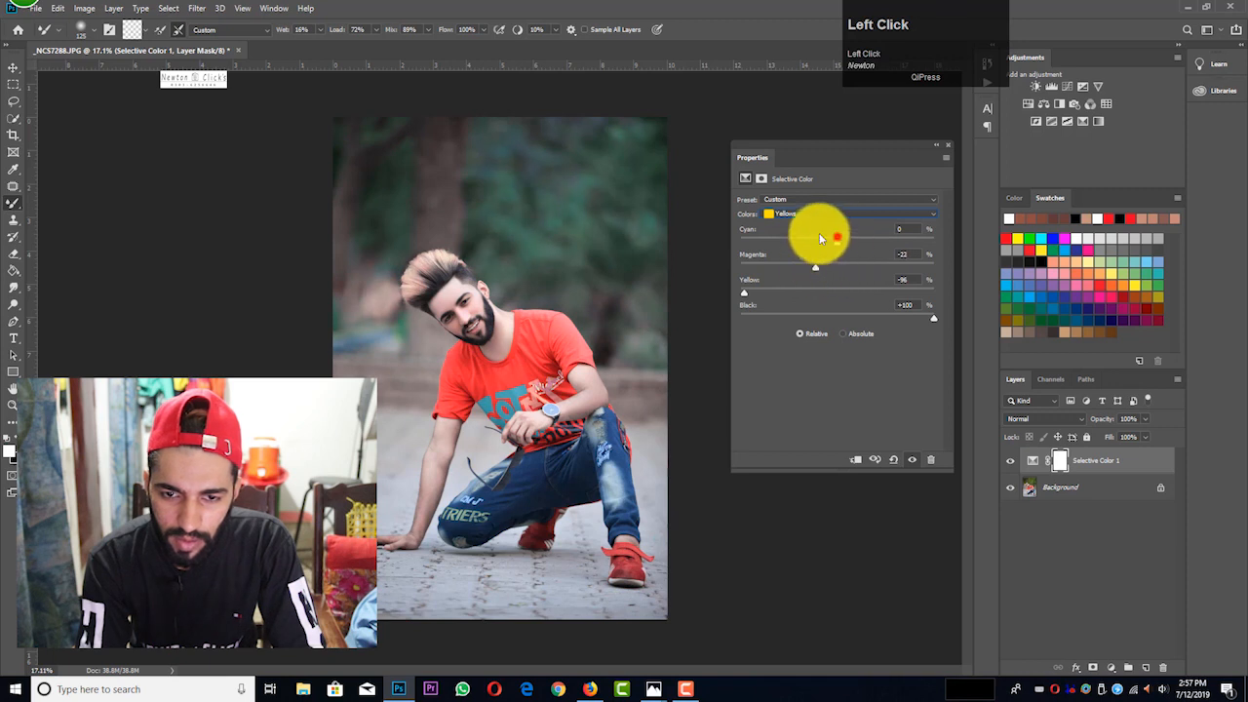
drag(819, 238, 899, 236)
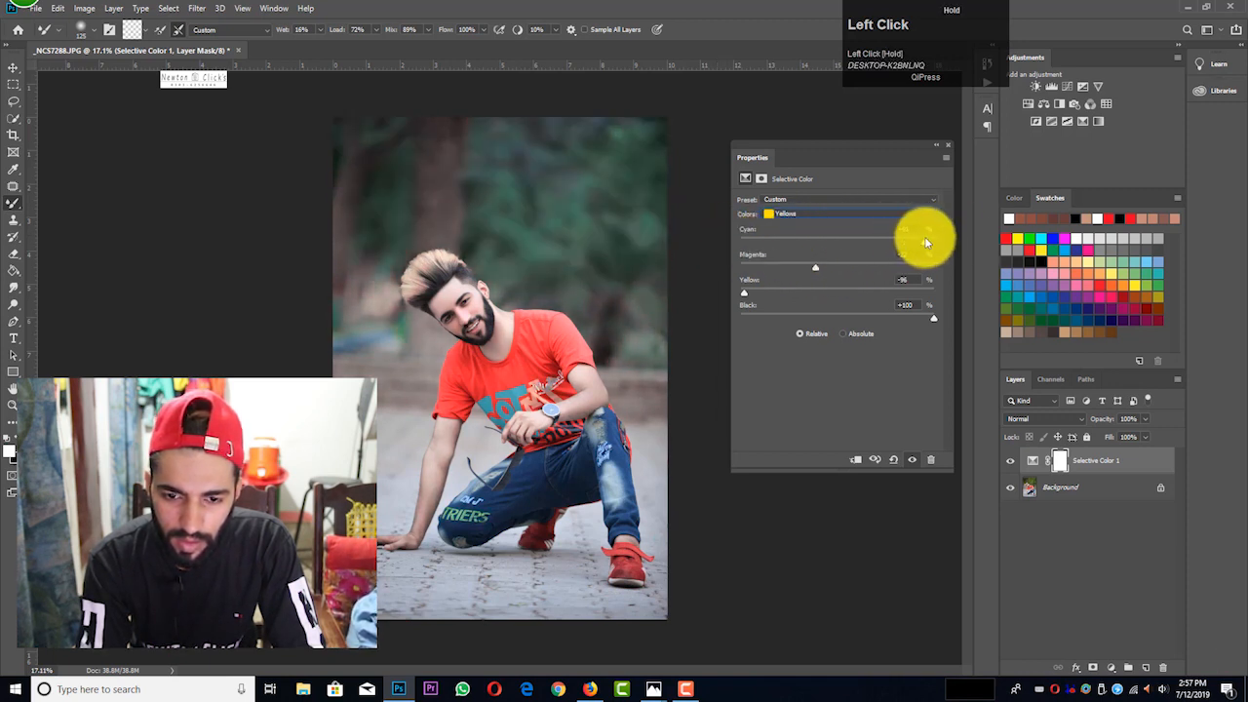
- Refine the Selective Color Yellows to Cyan +100, Magenta -67 and Yellow -100
drag(806, 265, 739, 264)
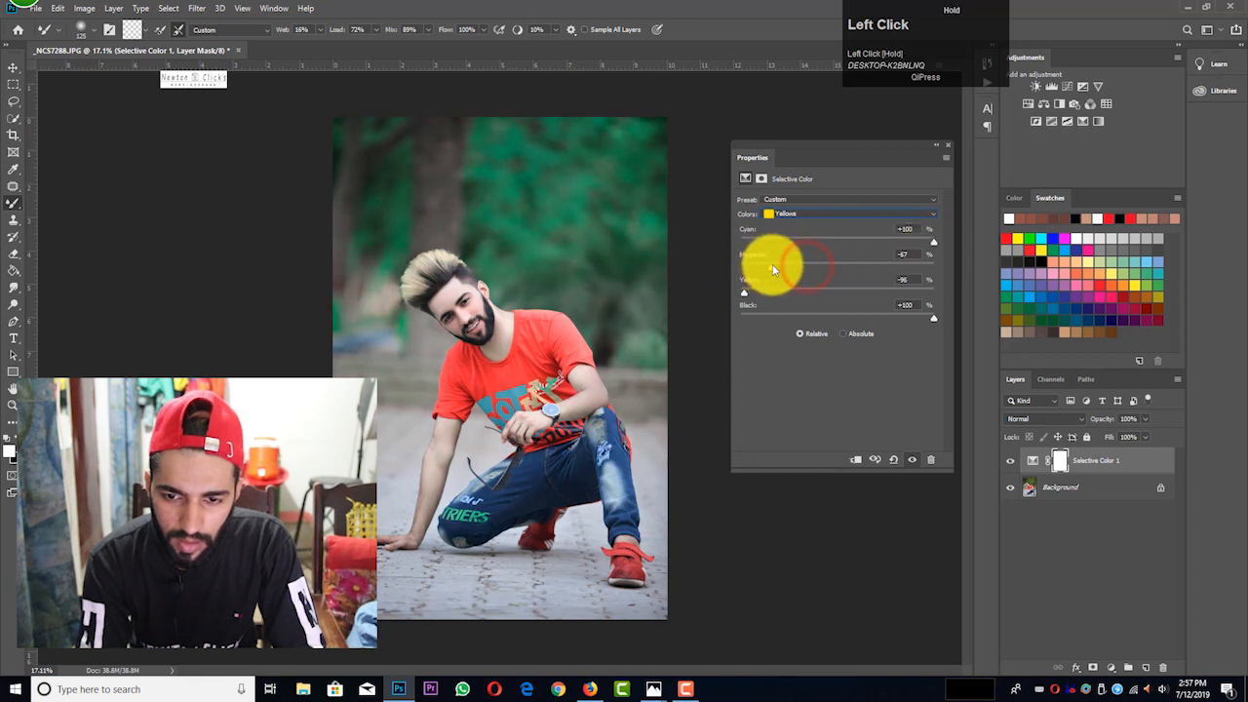
drag(912, 290, 743, 293)
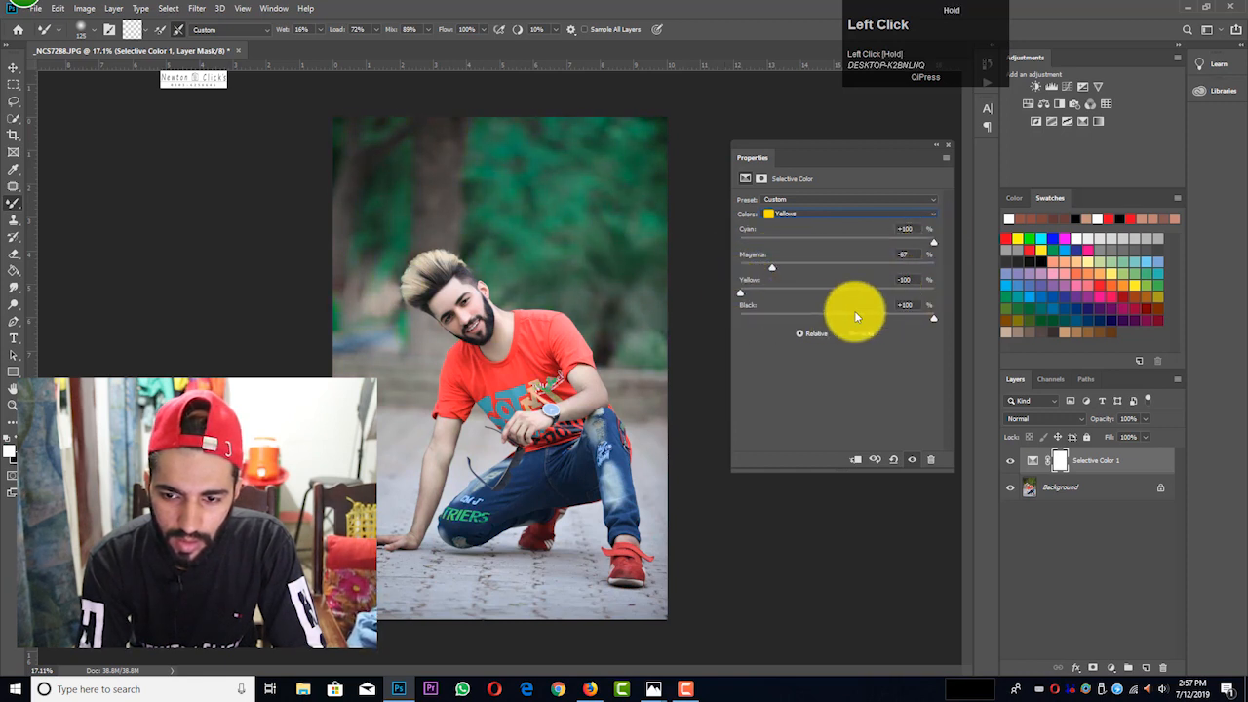
- Set the Selective Color Greens to Cyan +100, Magenta +100, Yellow -100 and Black +100, and merge the layers
click(847, 214)
click(834, 245)
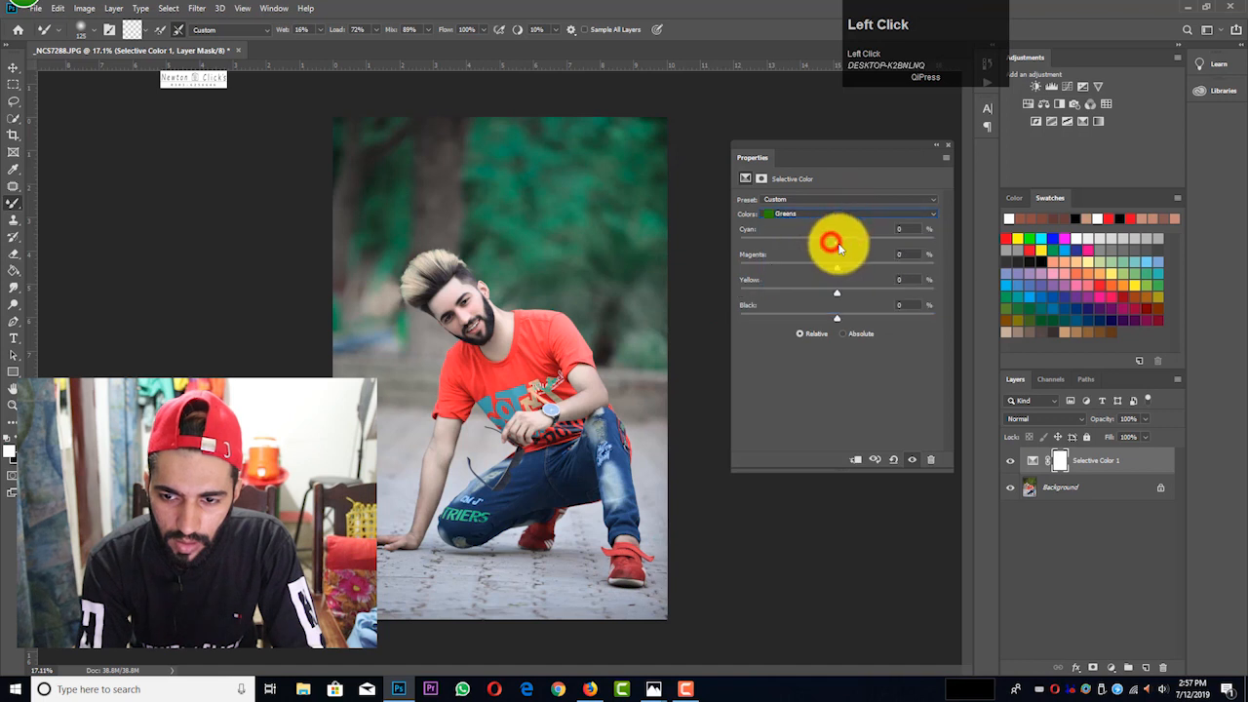
drag(756, 239, 927, 239)
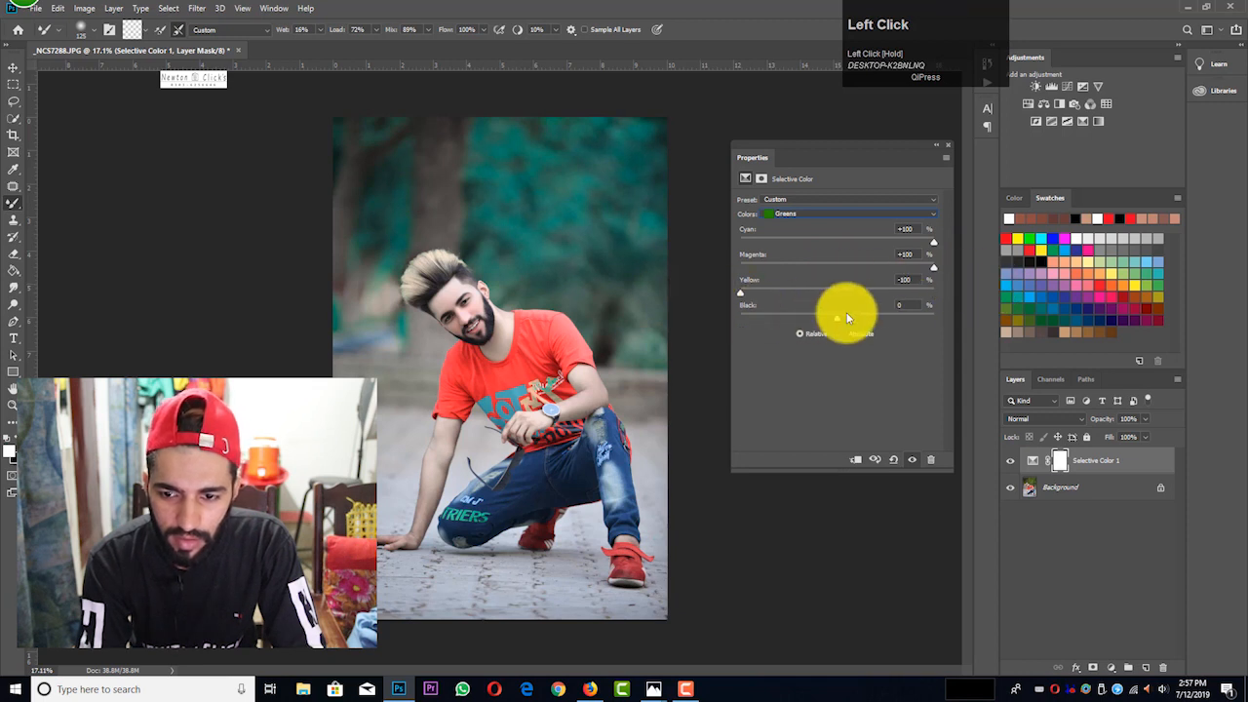
drag(846, 317, 997, 310)
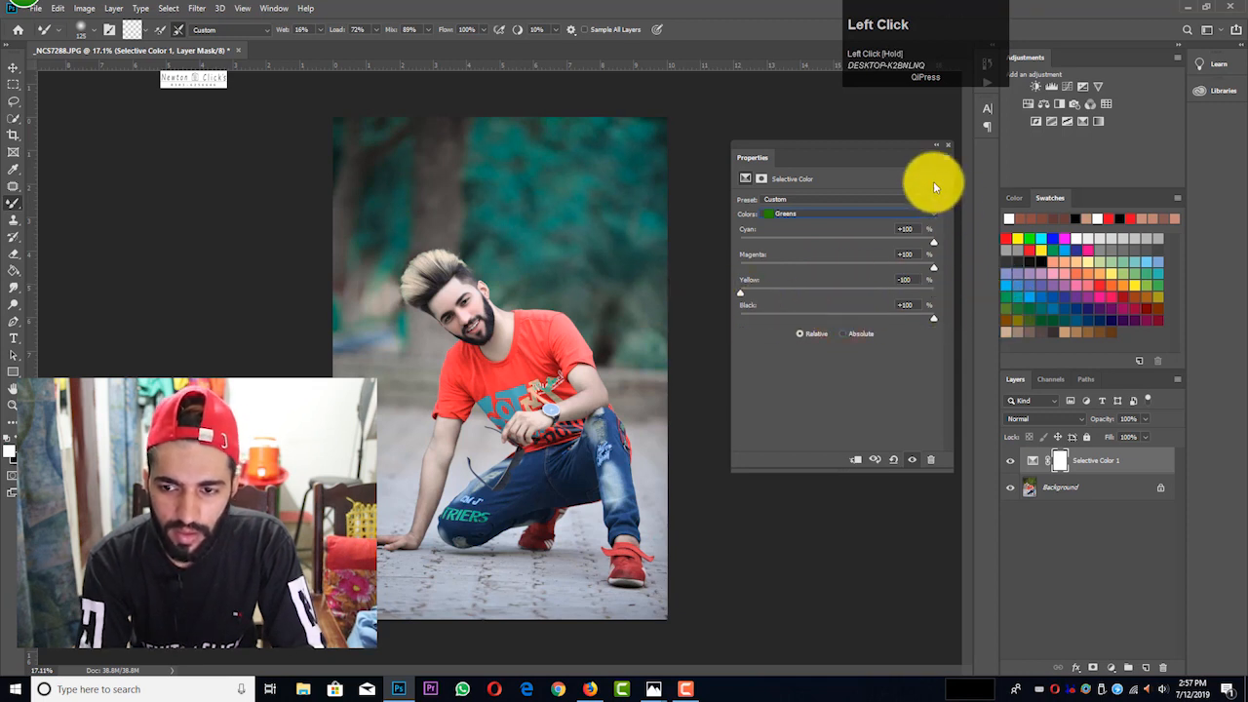
click(947, 142)
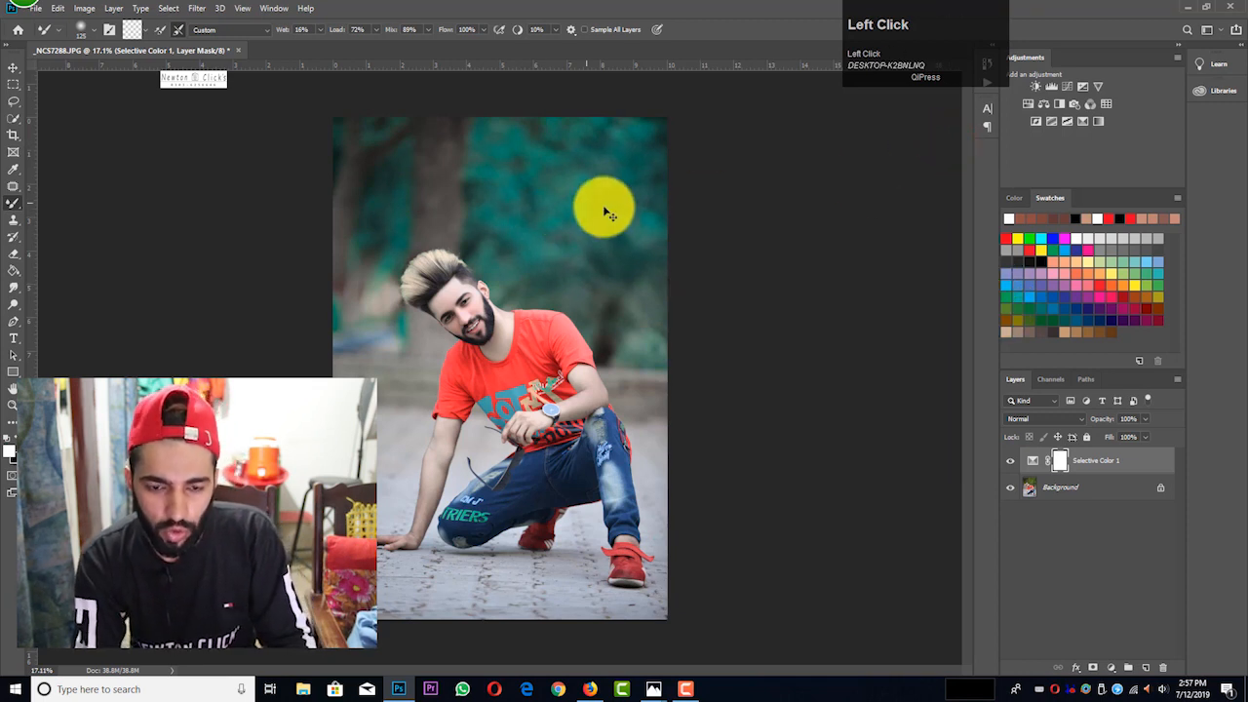
key(ctrl+shift+e)
click(680, 255)
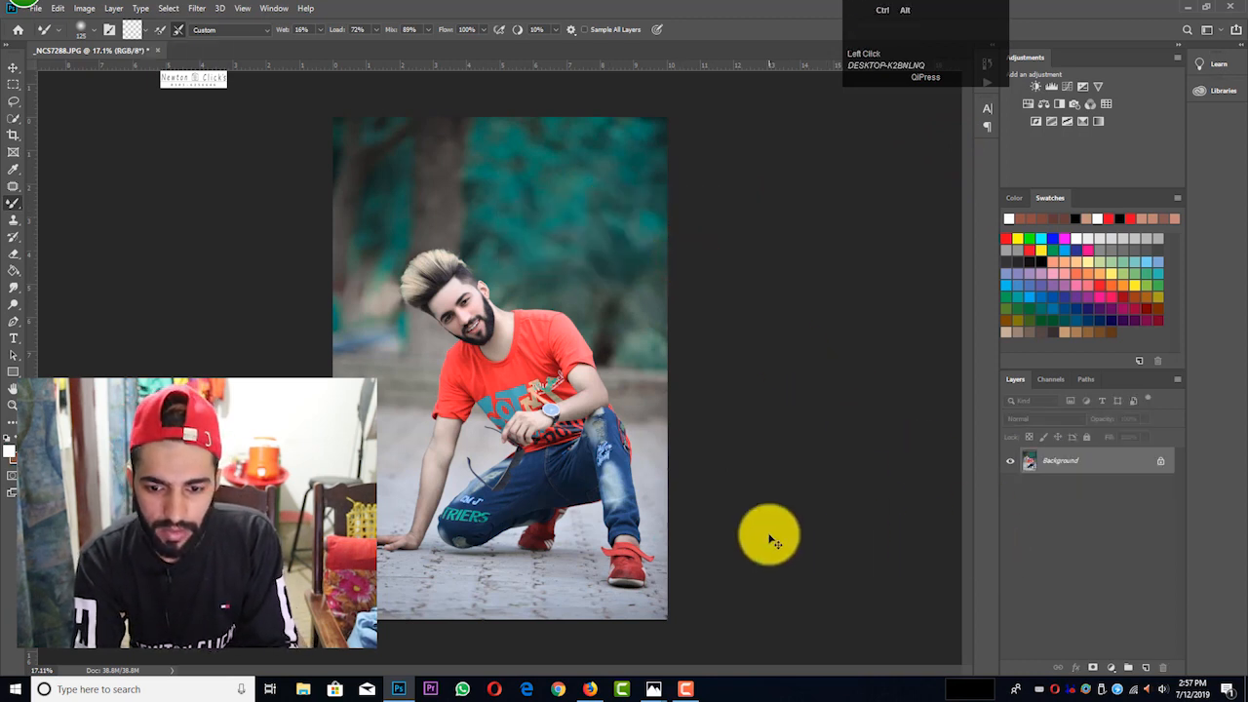
- Add another Selective Color layer with Whites at Cyan +22, Magenta -18, Yellow +23 and Black -9, and merge it into the background
ctrl+alt+scroll(775, 534, up, 1)
click(1105, 668)
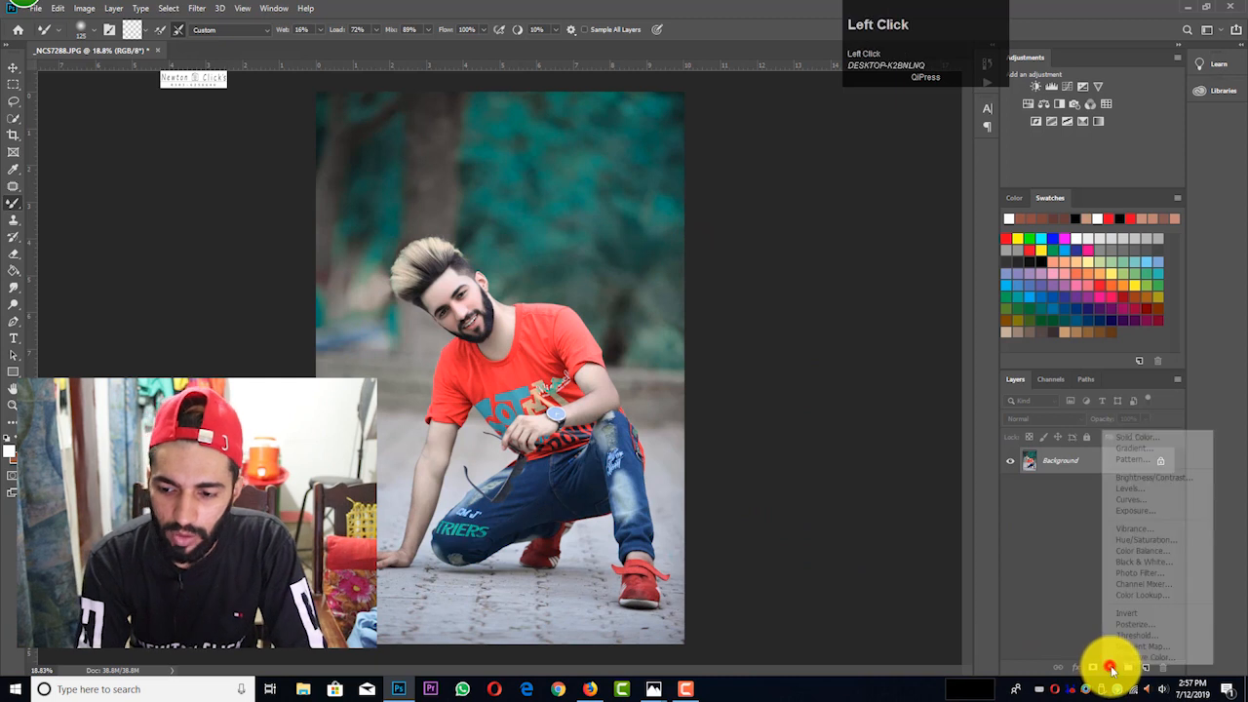
click(1129, 651)
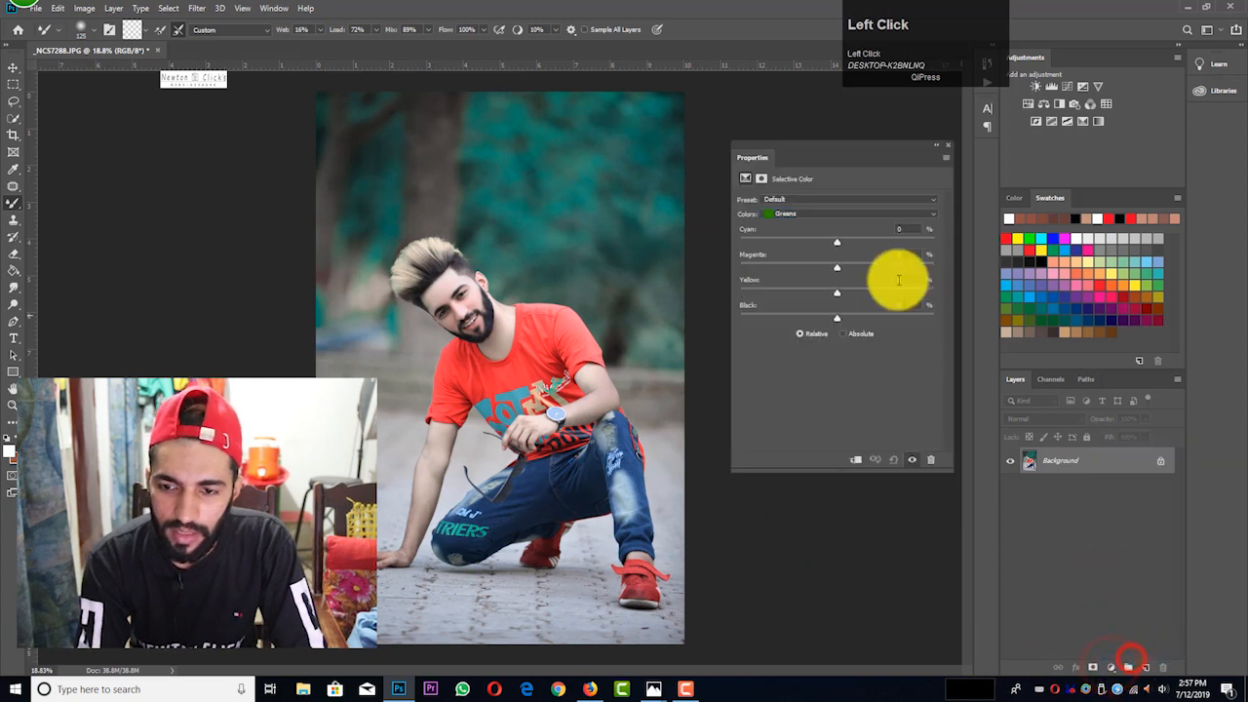
click(793, 214)
click(800, 287)
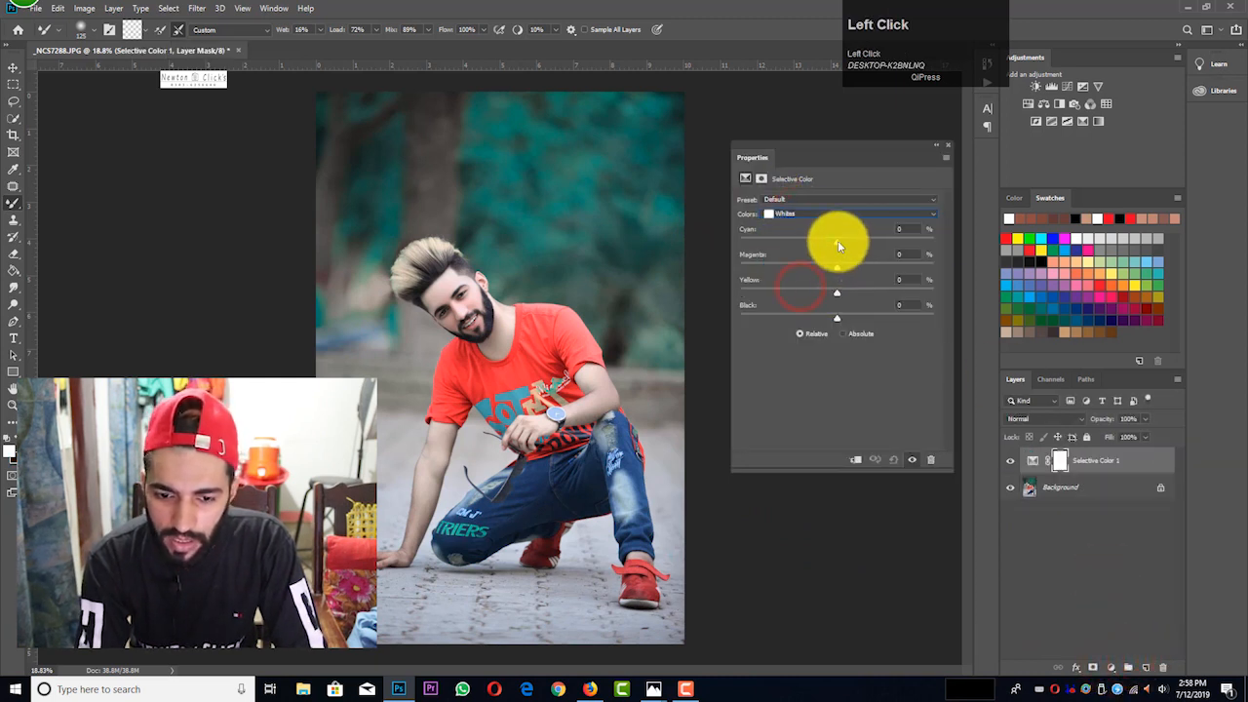
drag(815, 242, 829, 320)
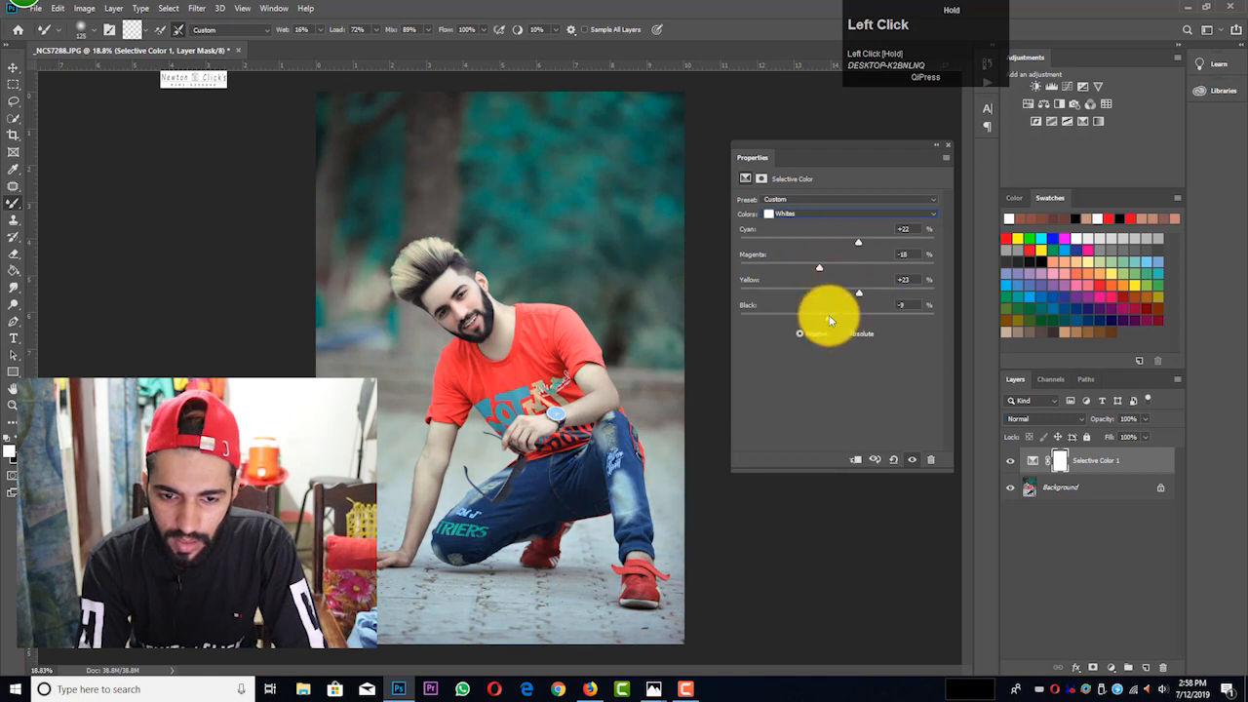
click(946, 144)
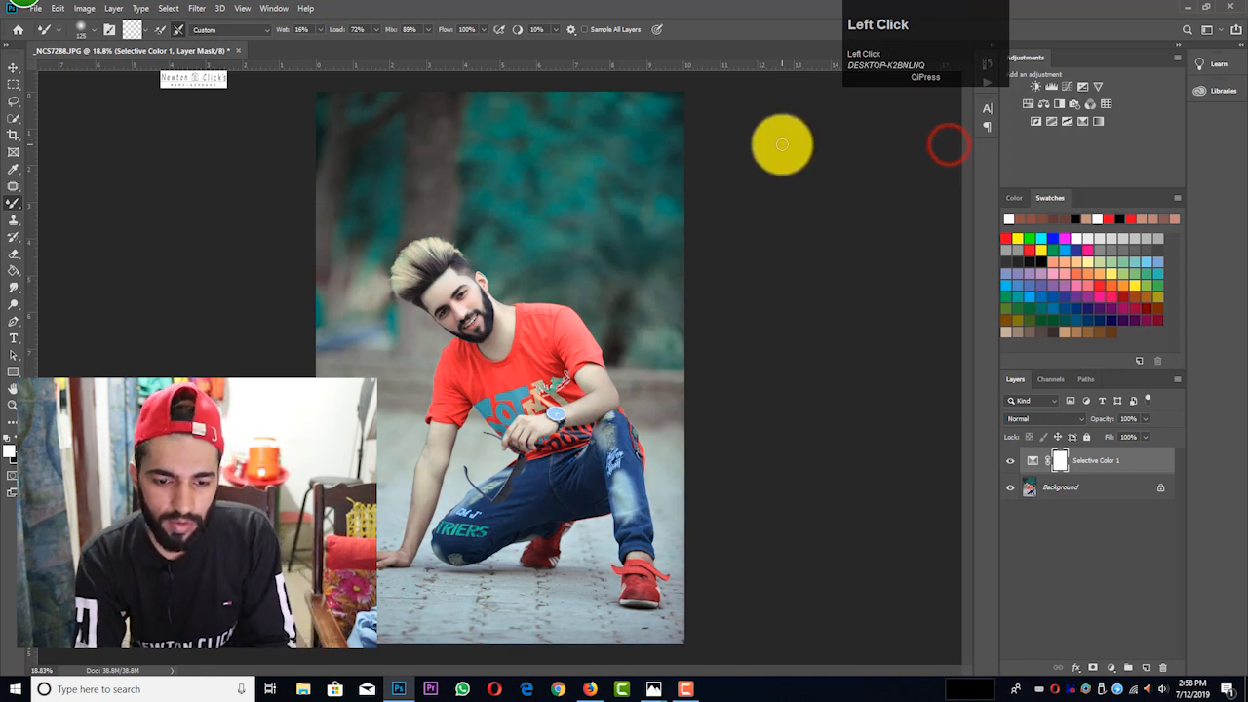
key(Delete)
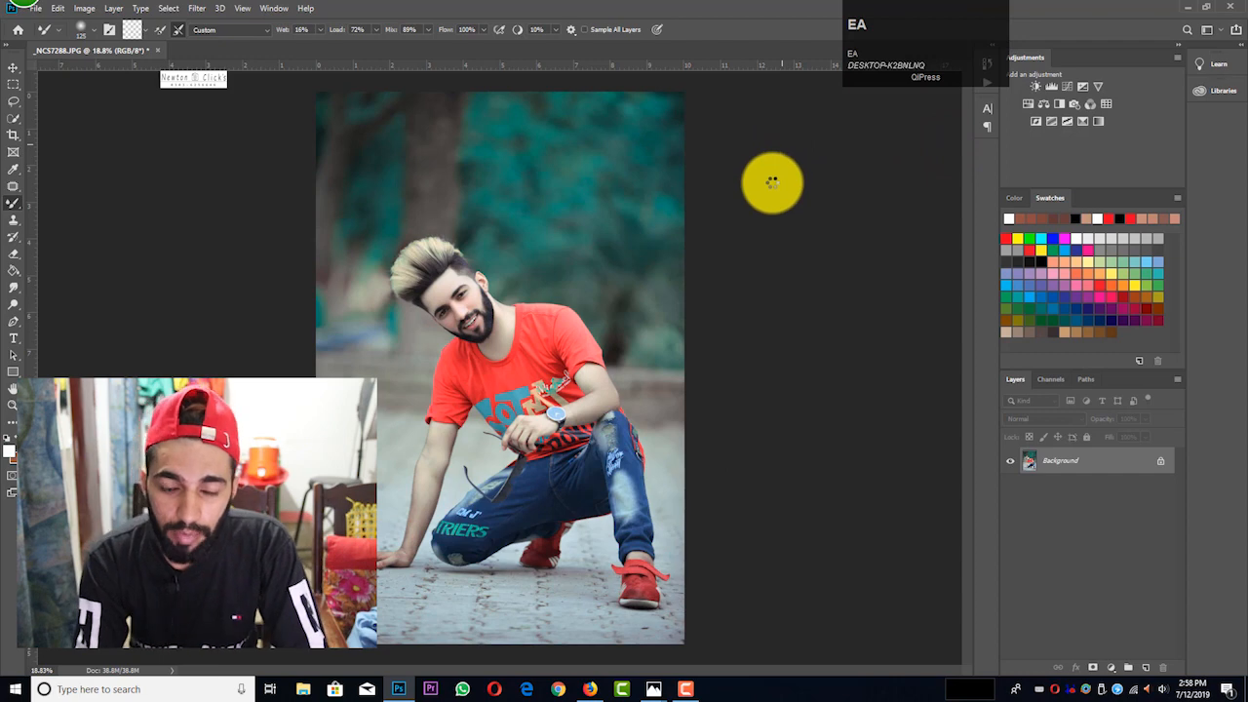
- In Camera Raw, set HSL saturation to Yellows -100, Greens +22, Aquas +49 and Blues +51, and the Blues hue to -33
key(ctrl+shift+a)
click(923, 145)
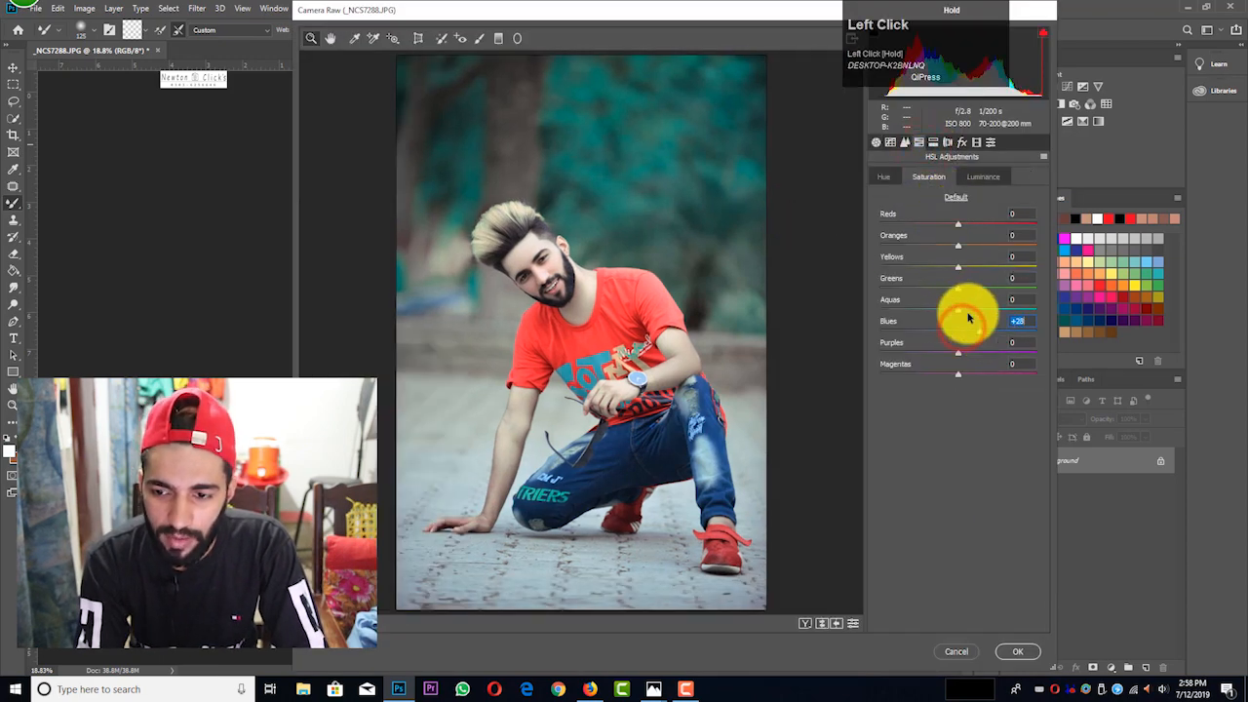
drag(961, 310, 1011, 312)
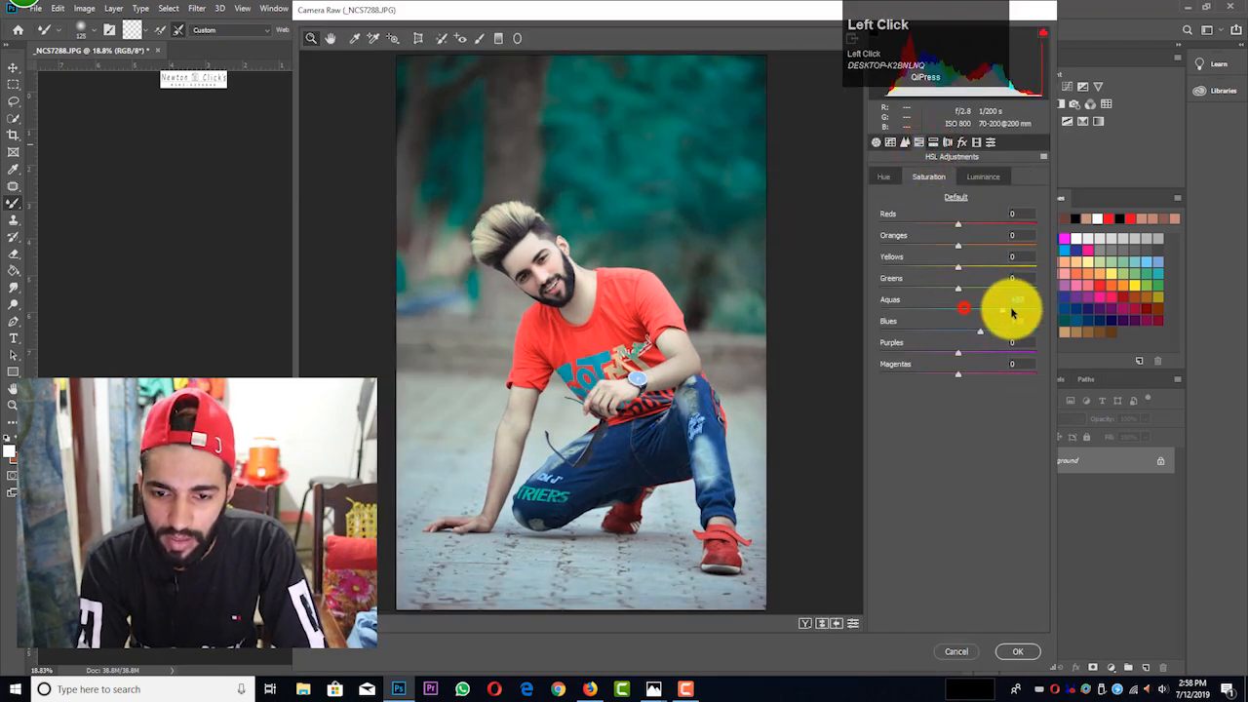
click(881, 176)
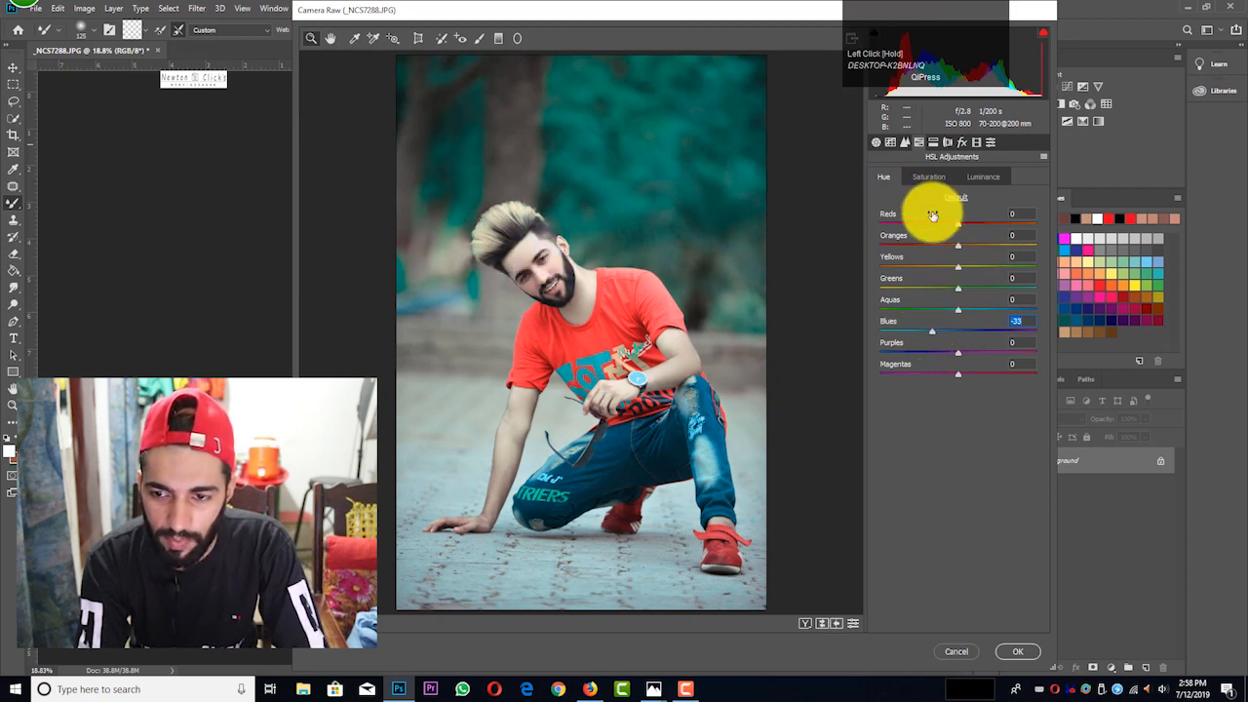
click(930, 176)
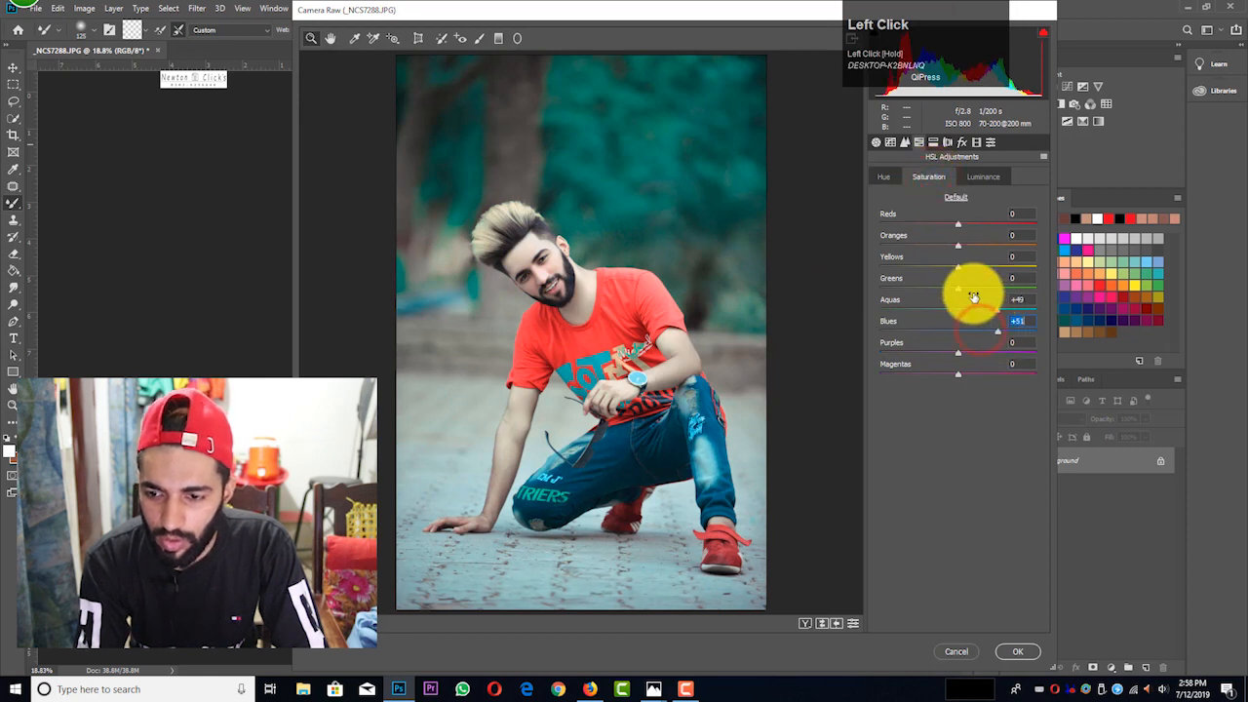
drag(972, 292, 861, 264)
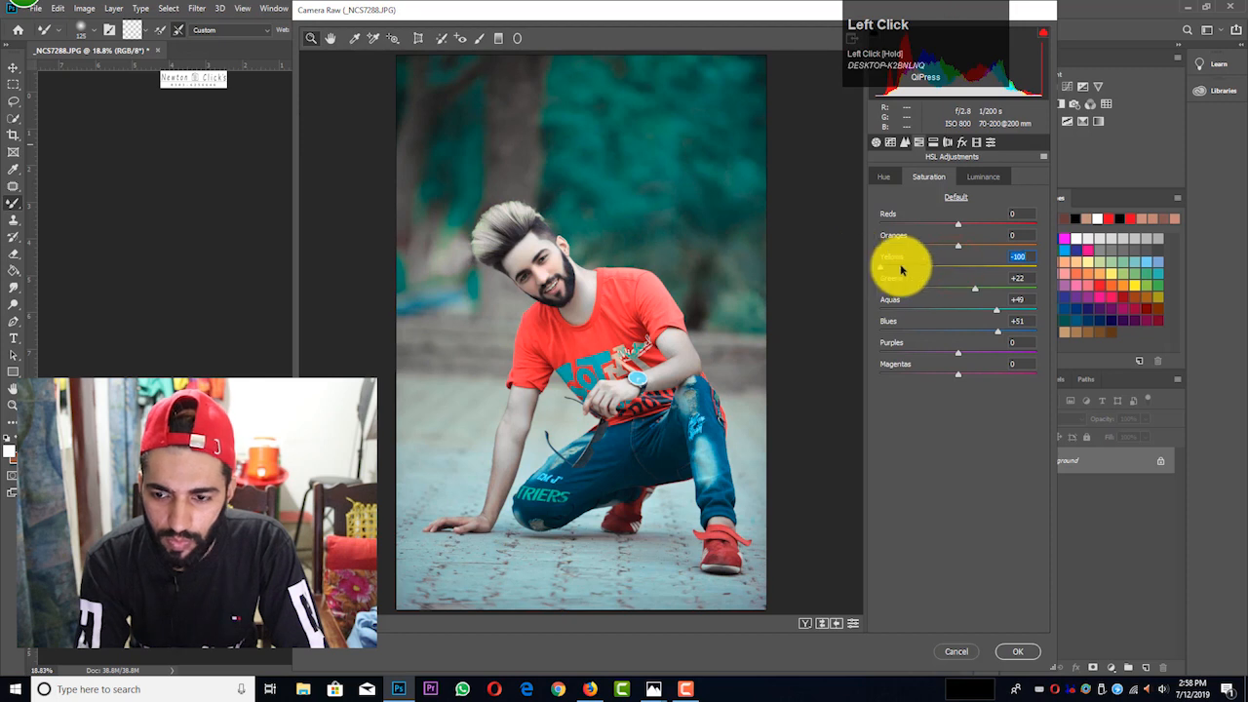
- Raise the HSL hue of Aquas to shift the background toward blue, and apply the Camera Raw filter
click(887, 176)
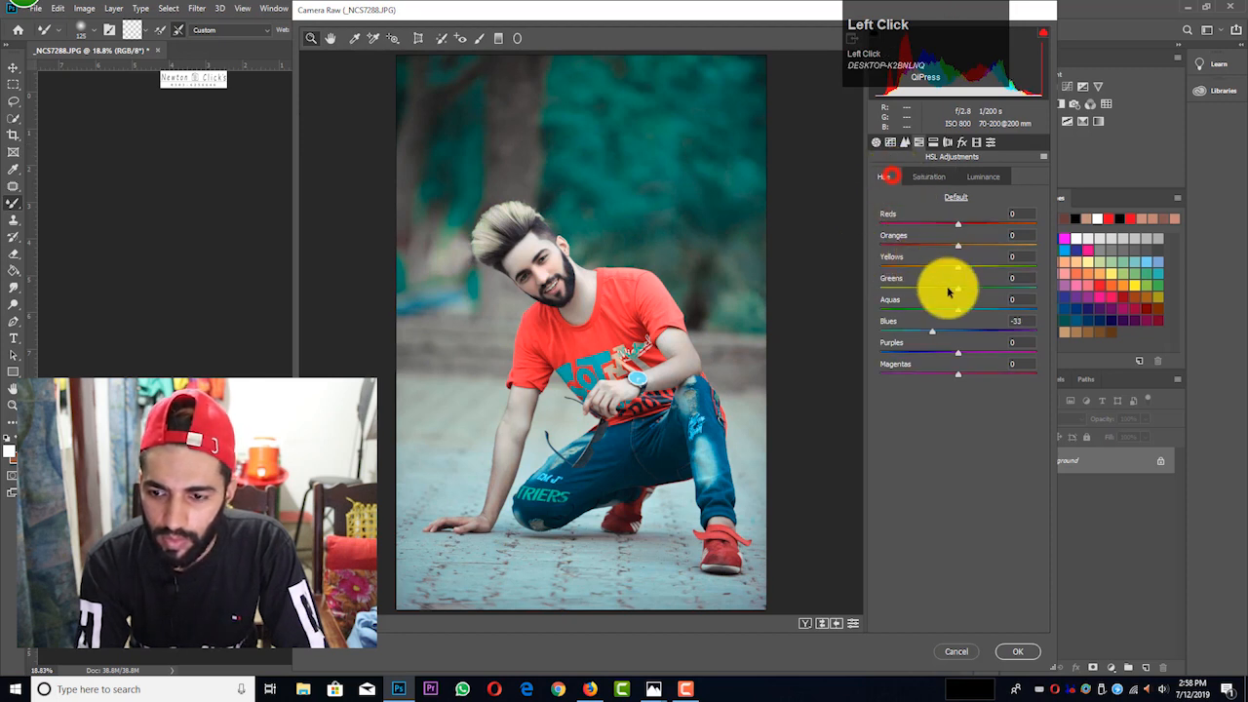
drag(965, 312, 993, 312)
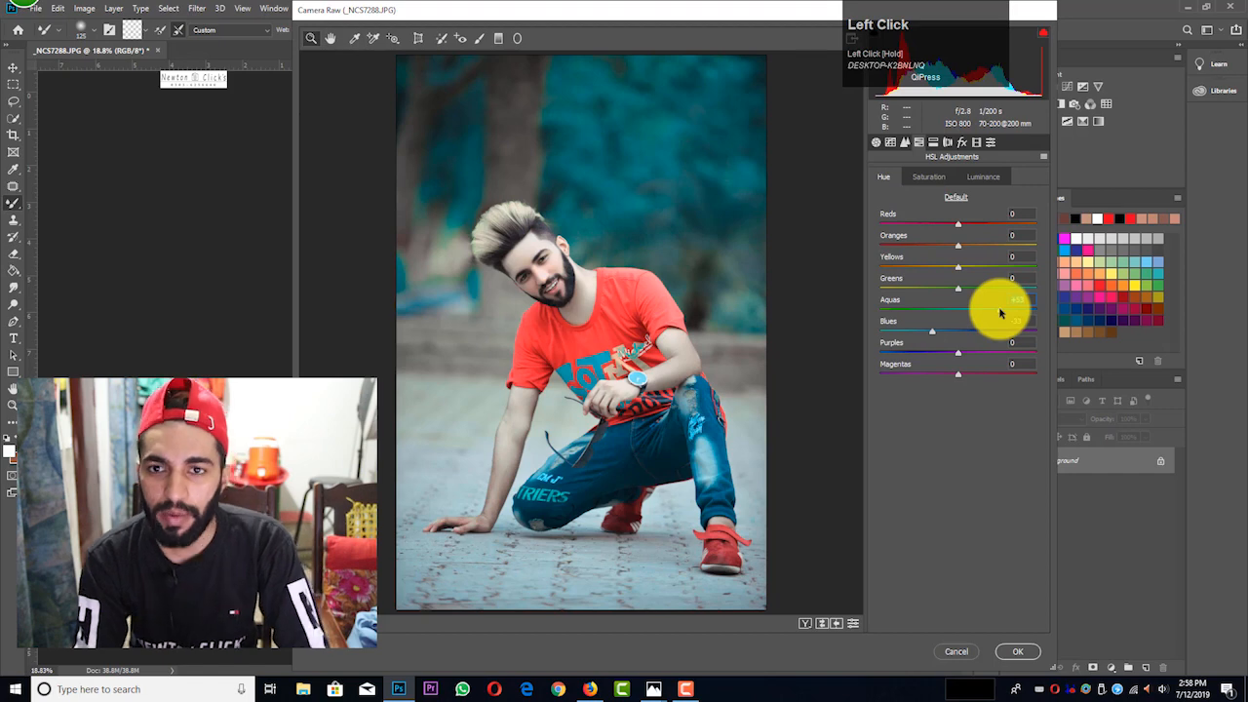
drag(999, 312, 1001, 313)
click(1029, 650)
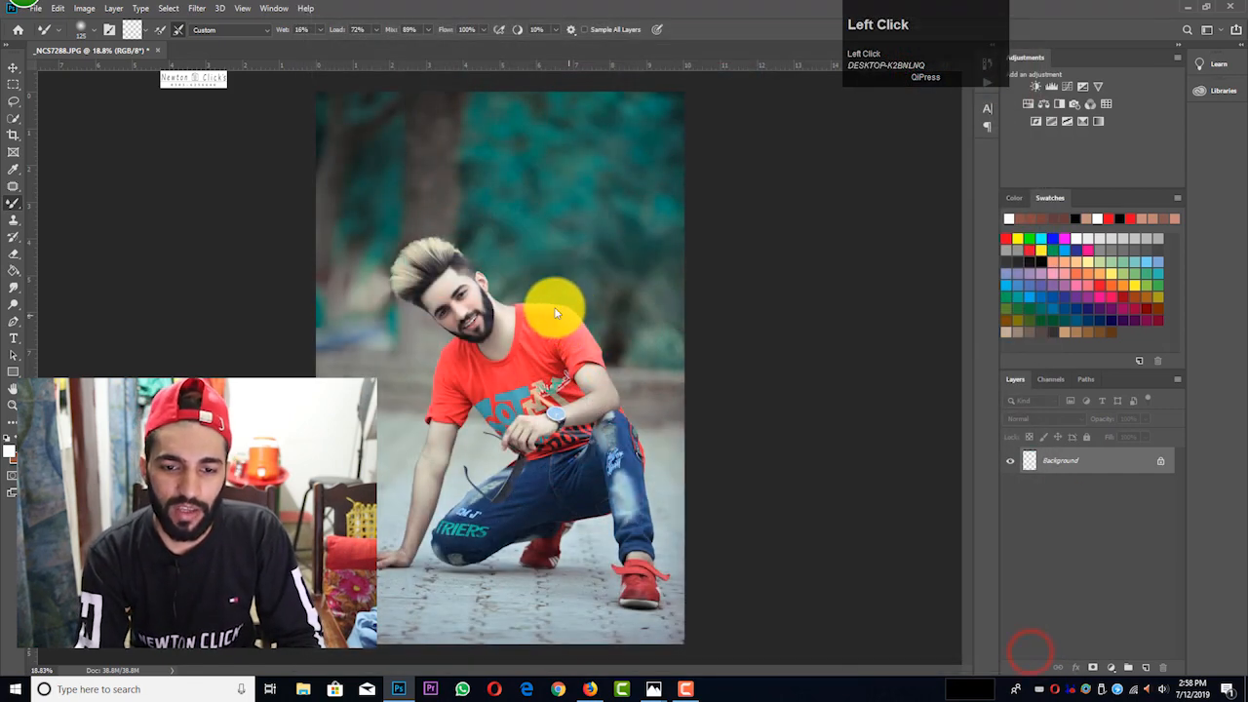
- Select the bare ankle above the front red shoe with the Quick Selection tool and feather the selection
scroll(537, 346, down, 1)
scroll(512, 395, up, 1)
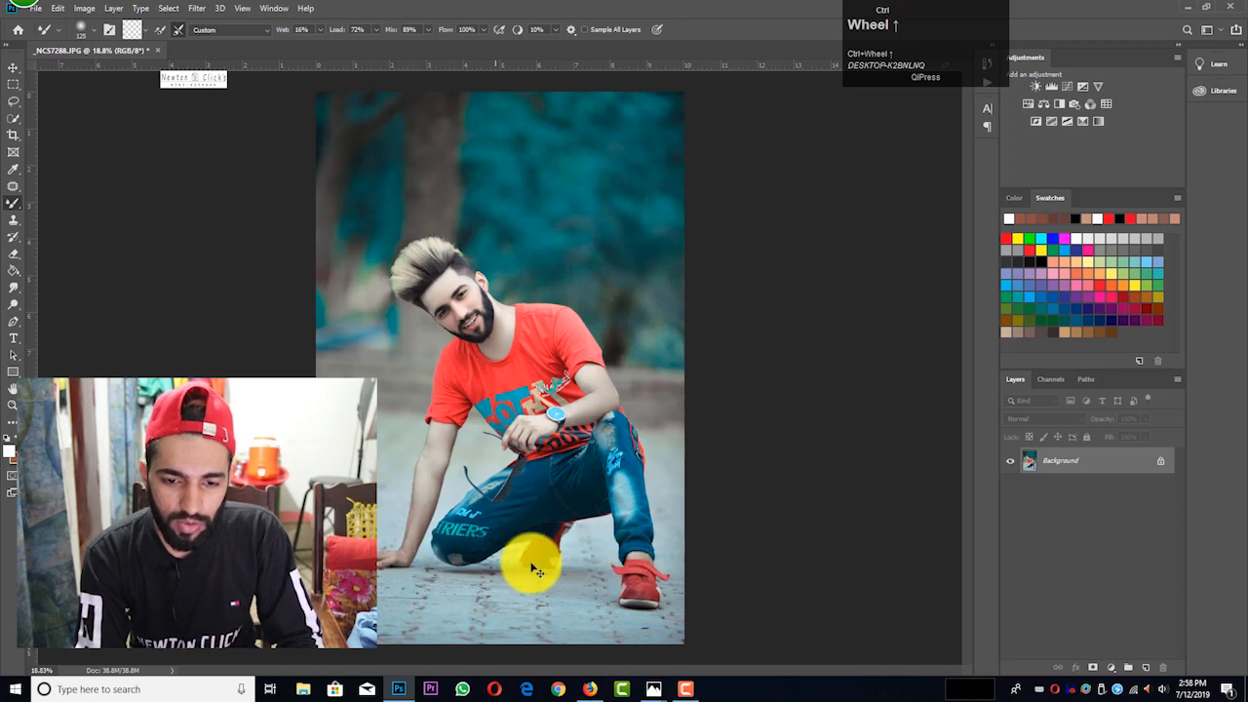
scroll(537, 572, up, 2)
scroll(646, 542, down, 1)
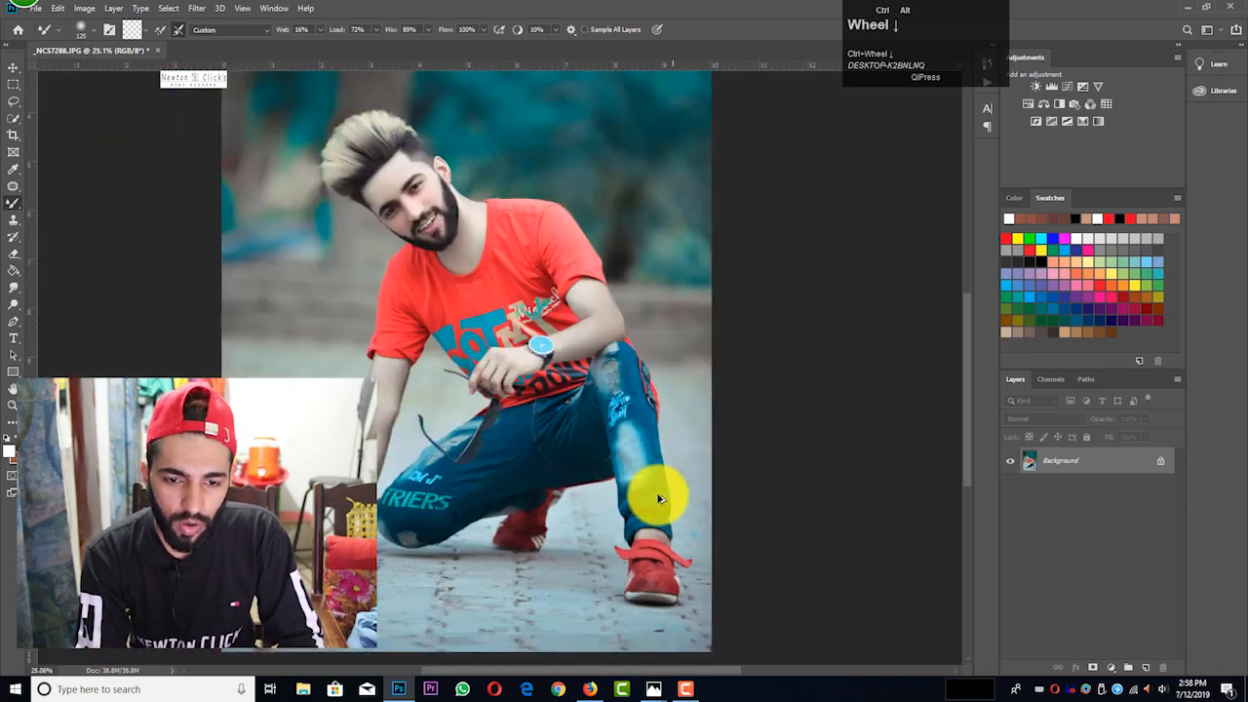
click(14, 119)
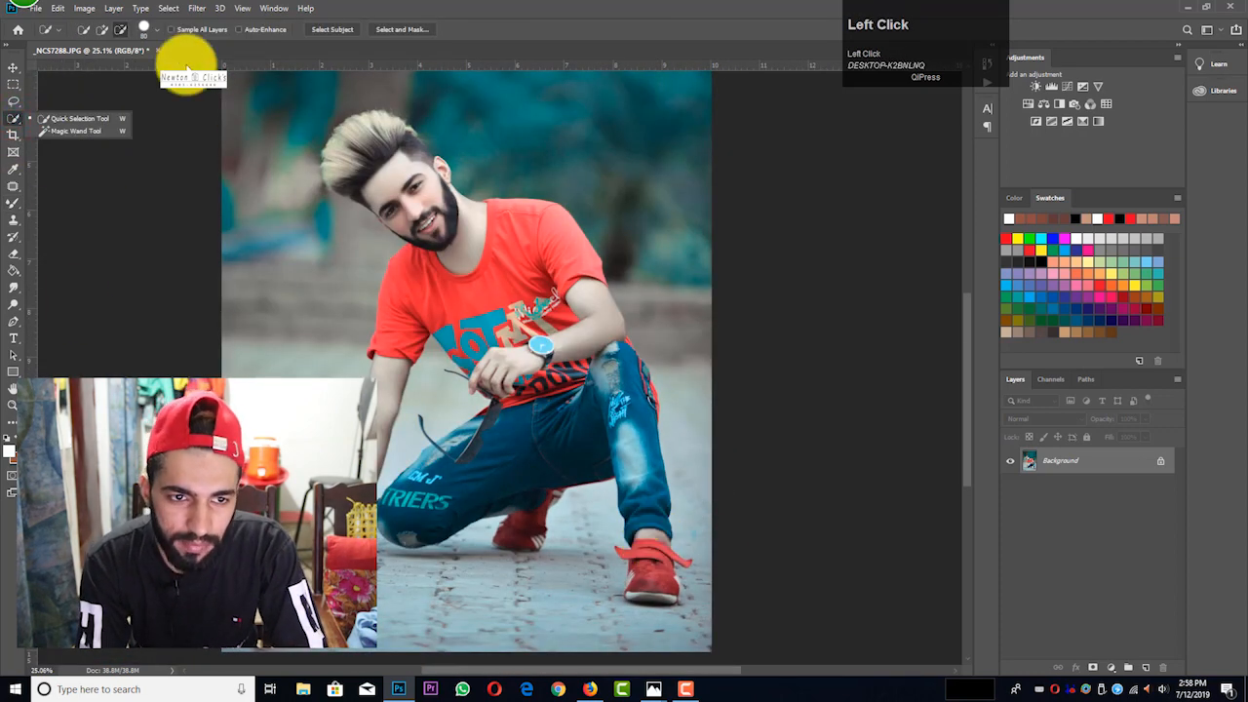
click(101, 29)
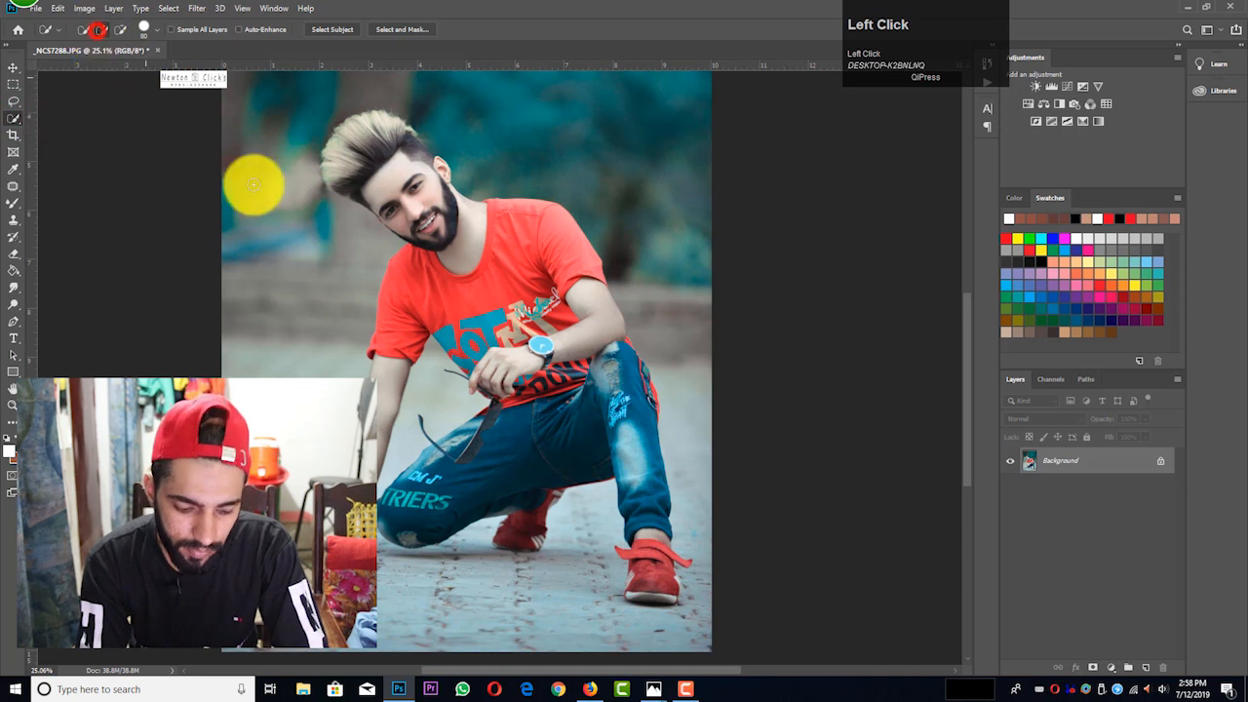
right_click(655, 536)
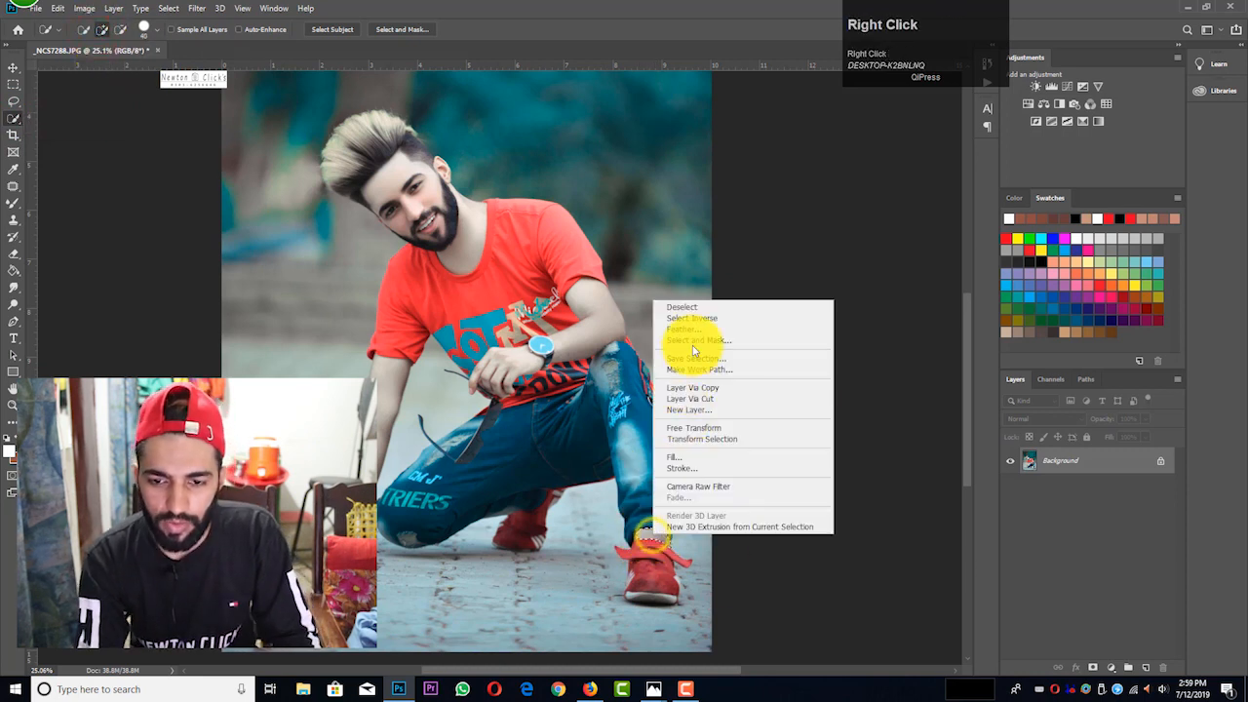
click(689, 328)
click(694, 215)
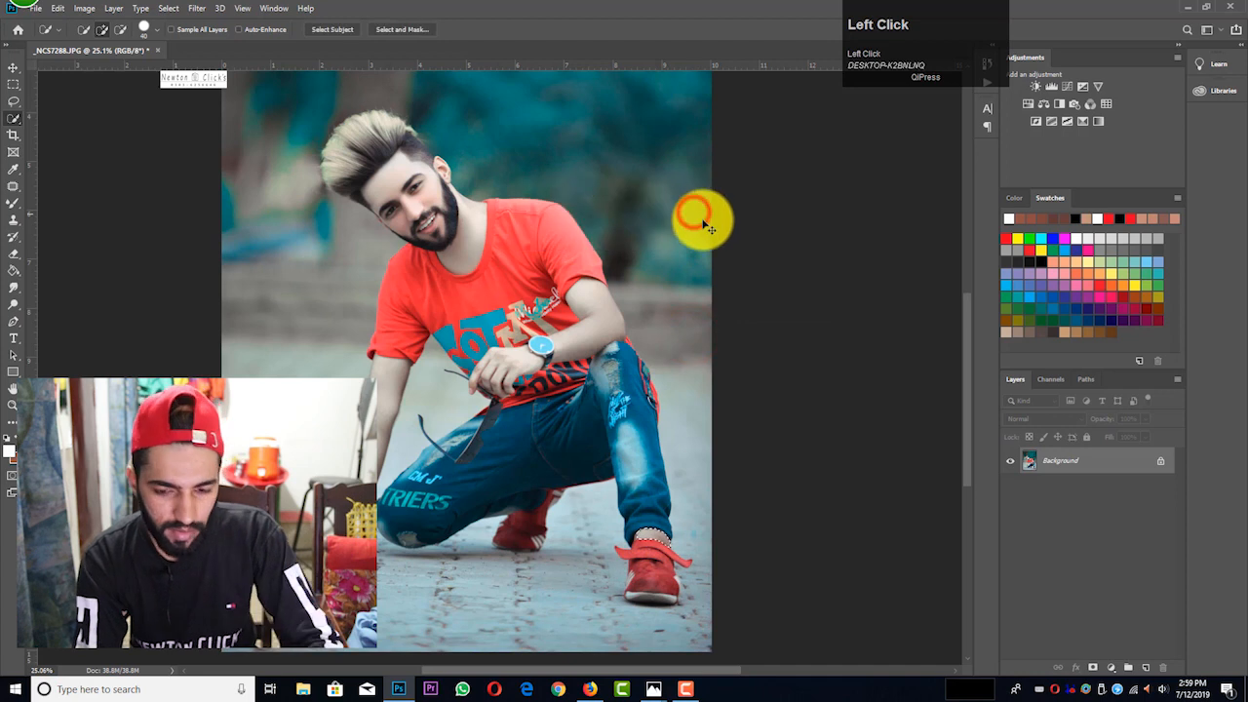
- Brighten the selected ankle with a Curves adjustment at input 94, output 156, and merge the layers
key(m)
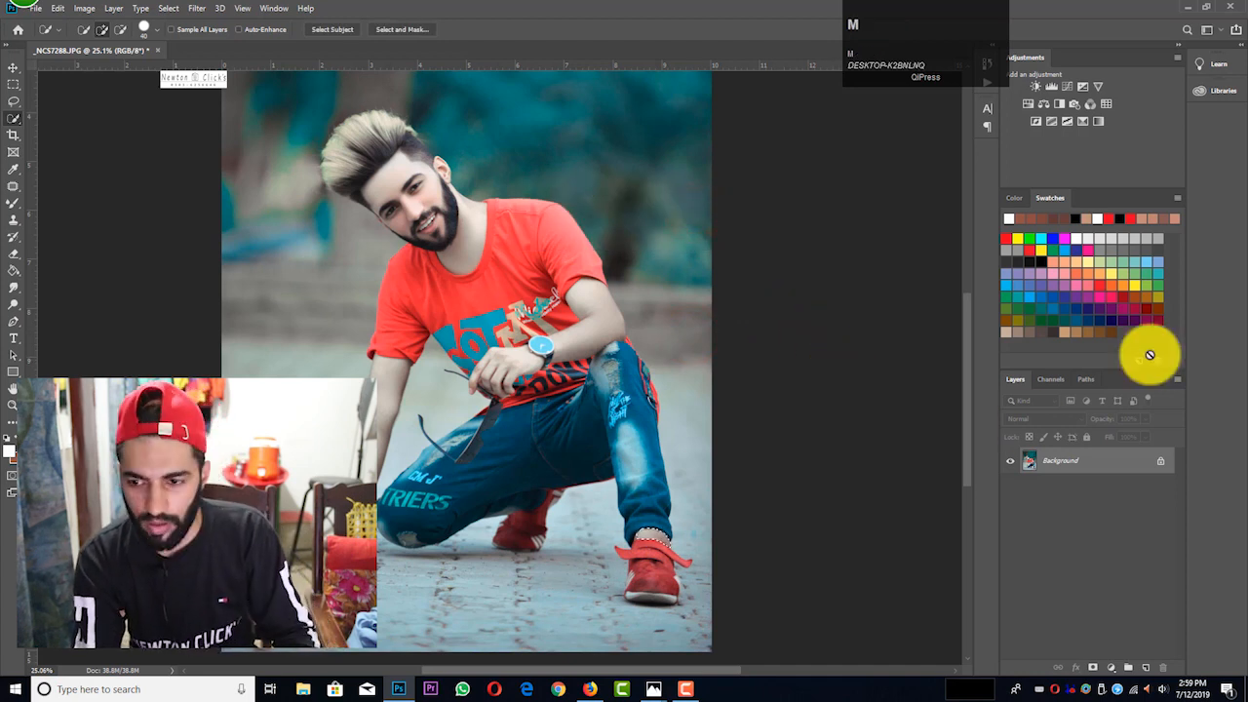
click(1063, 91)
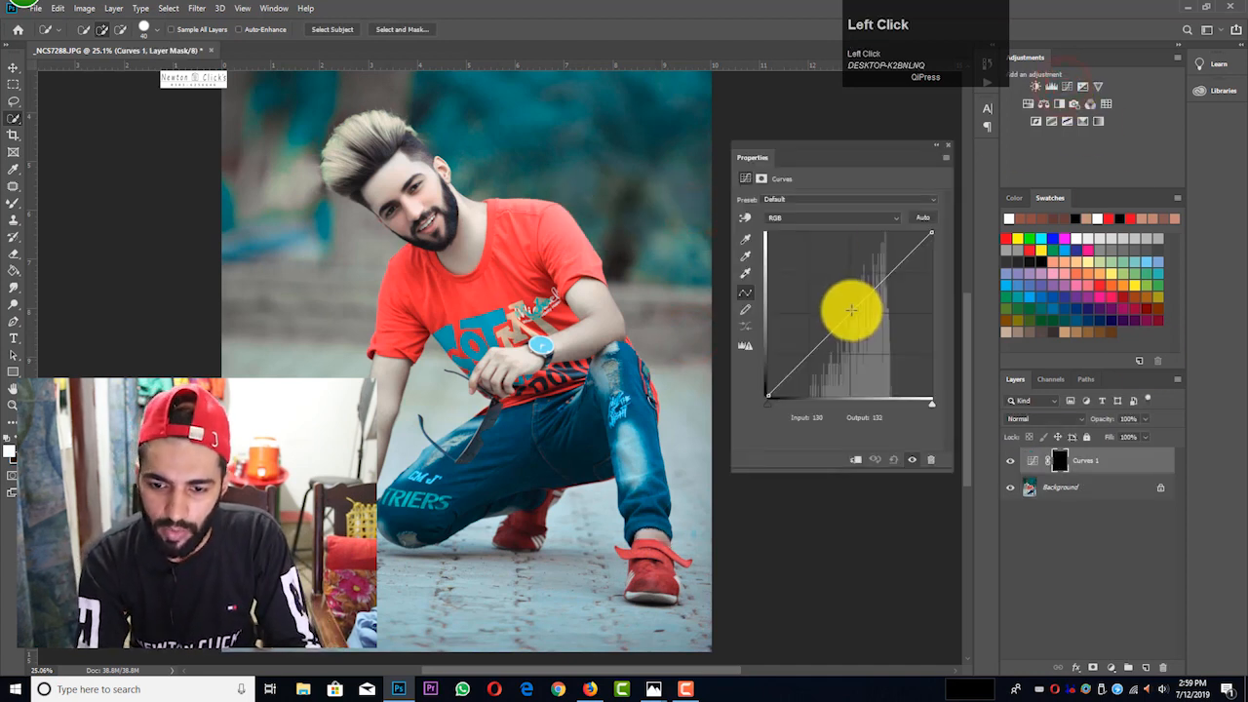
drag(838, 324, 838, 302)
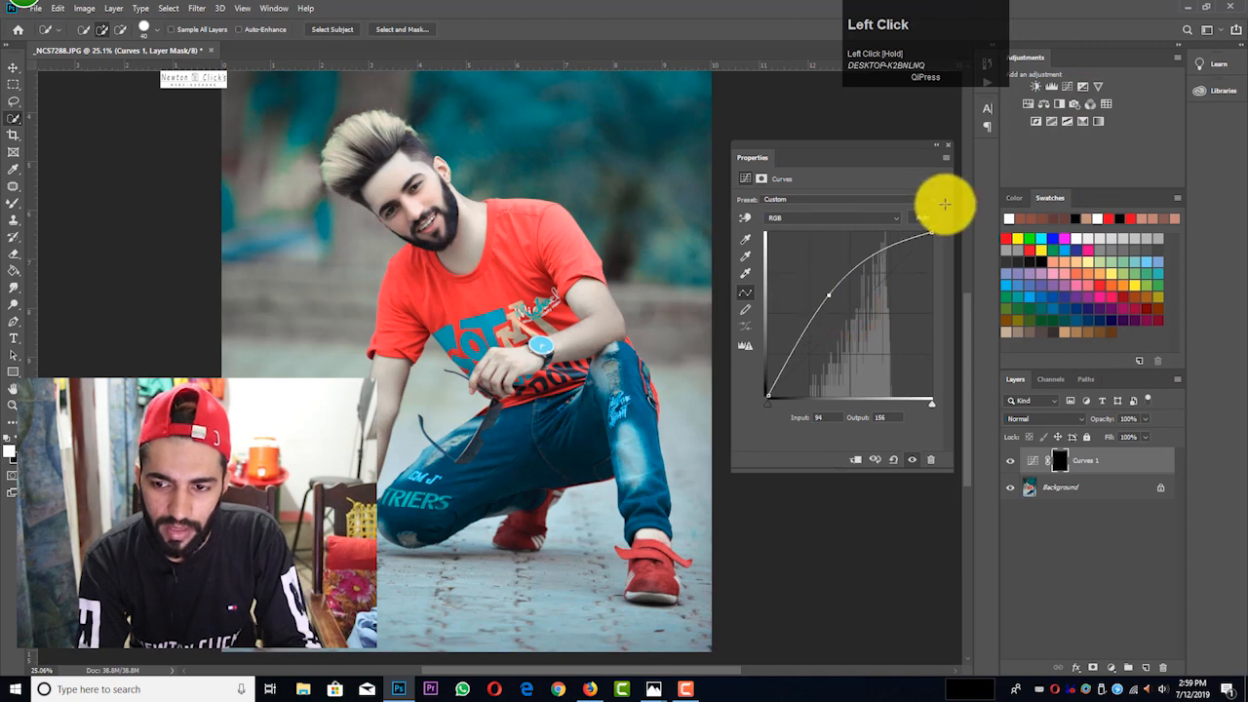
click(945, 146)
key(ctrl+shift+e)
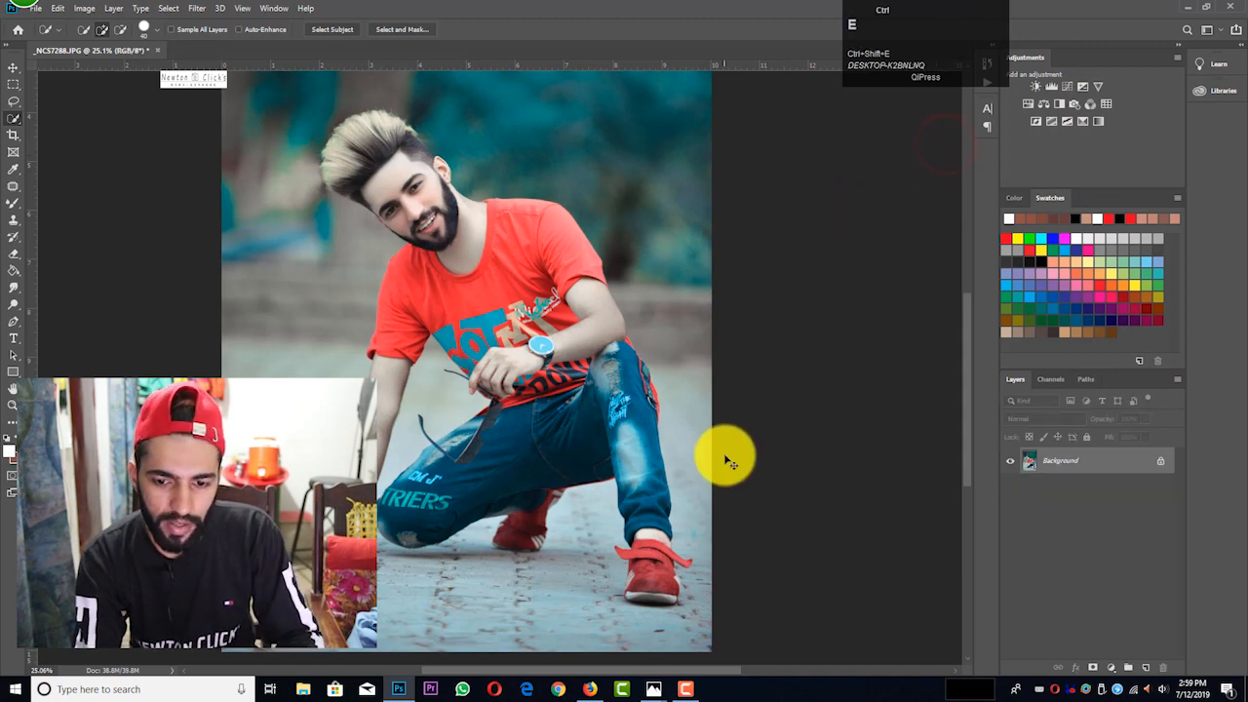
- Apply Camera Raw to the portrait with HSL saturation at Greens -100, Yellows -100 and Aquas +13
scroll(726, 461, down, 8)
scroll(540, 508, up, 5)
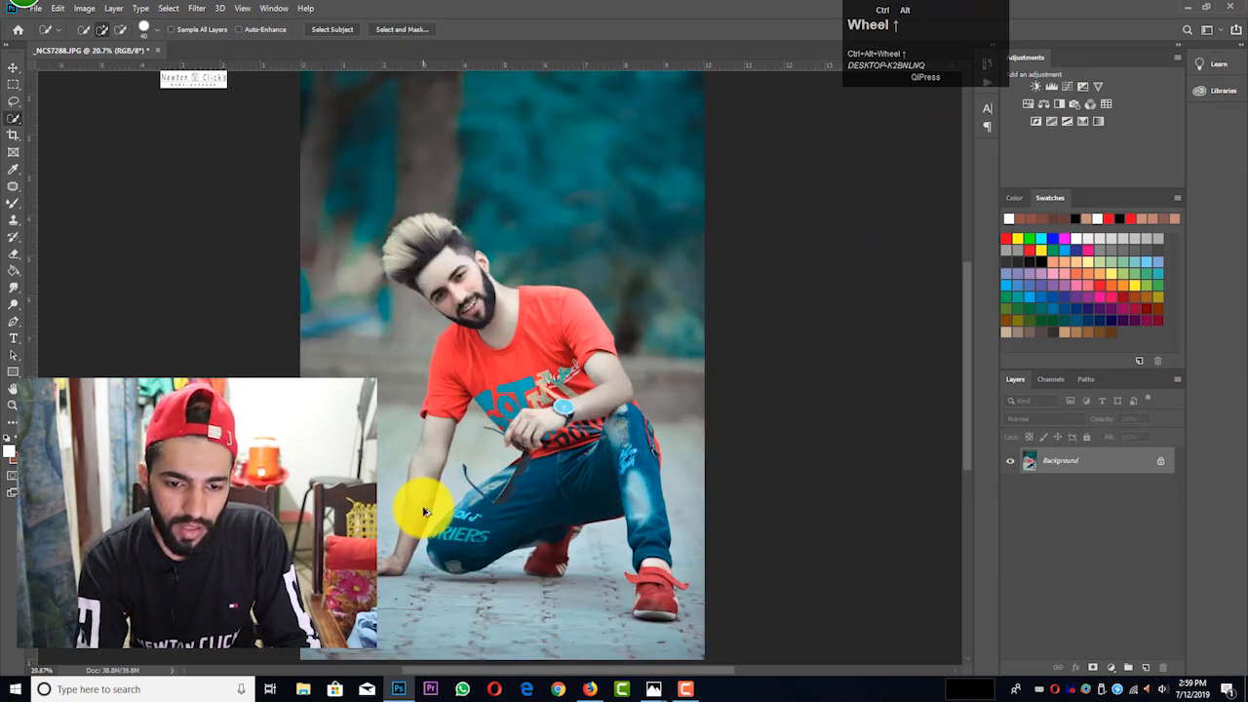
scroll(432, 270, up, 8)
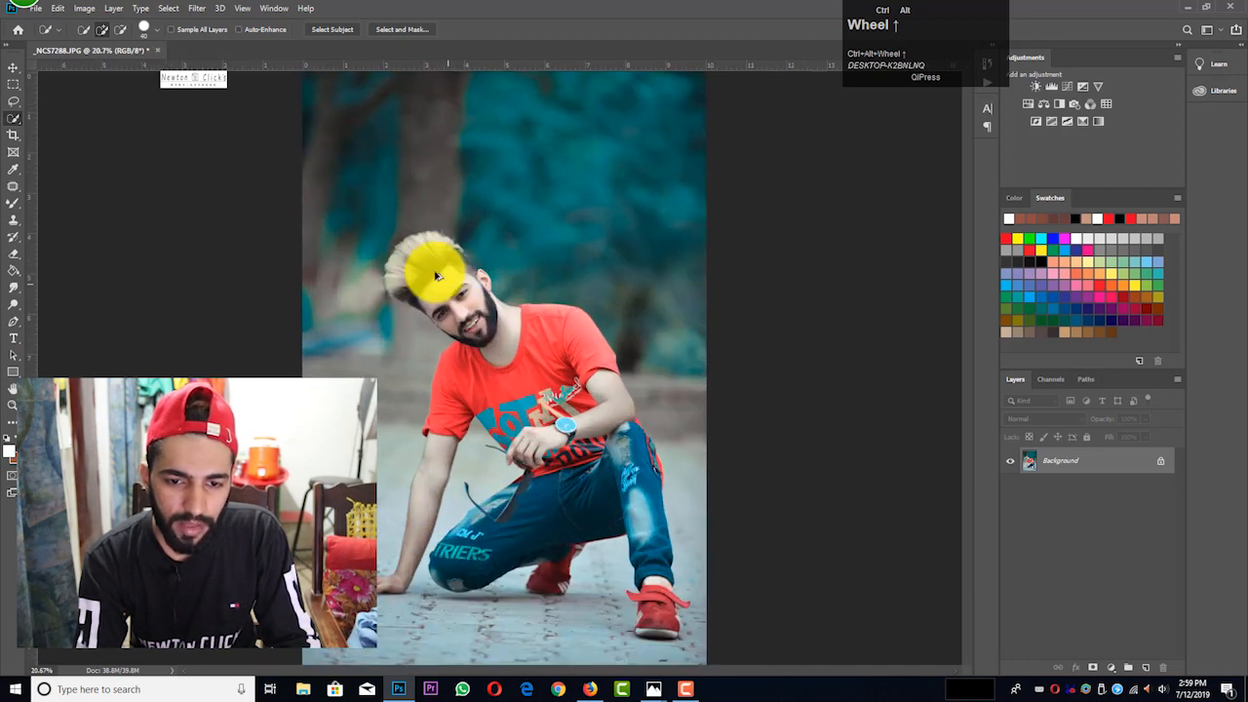
key(ctrl+a)
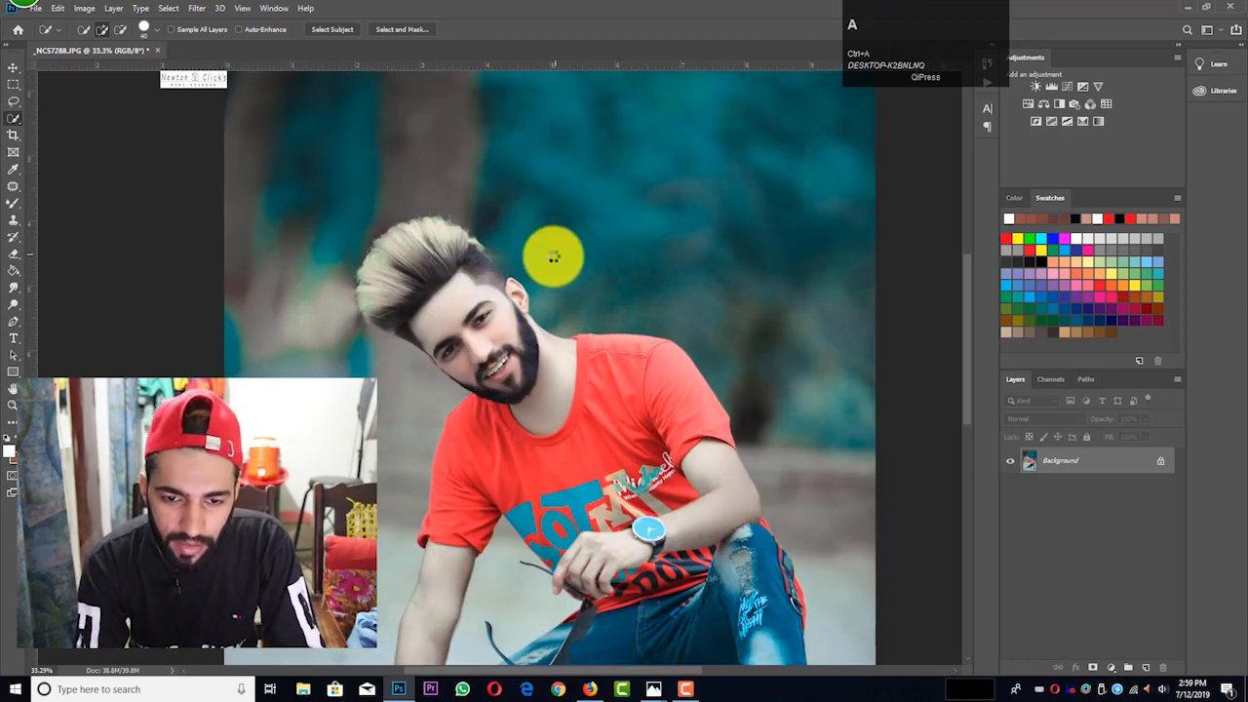
key(ctrl+shift+a)
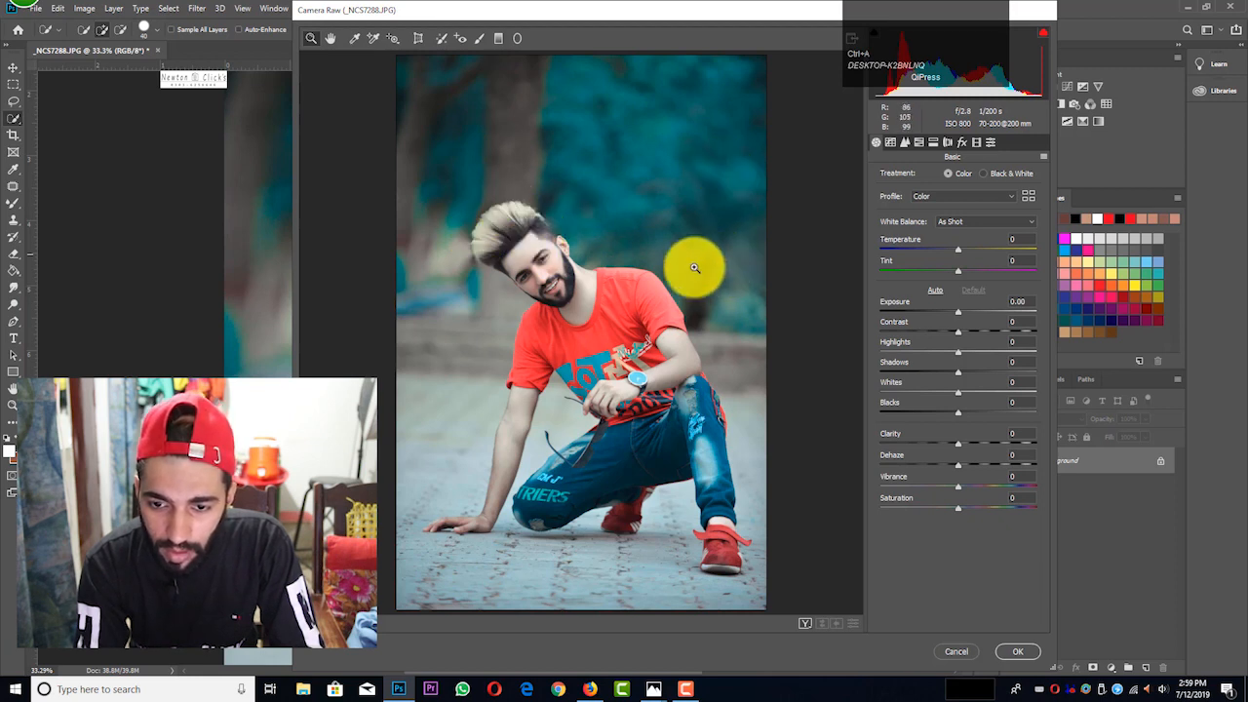
click(919, 142)
click(926, 176)
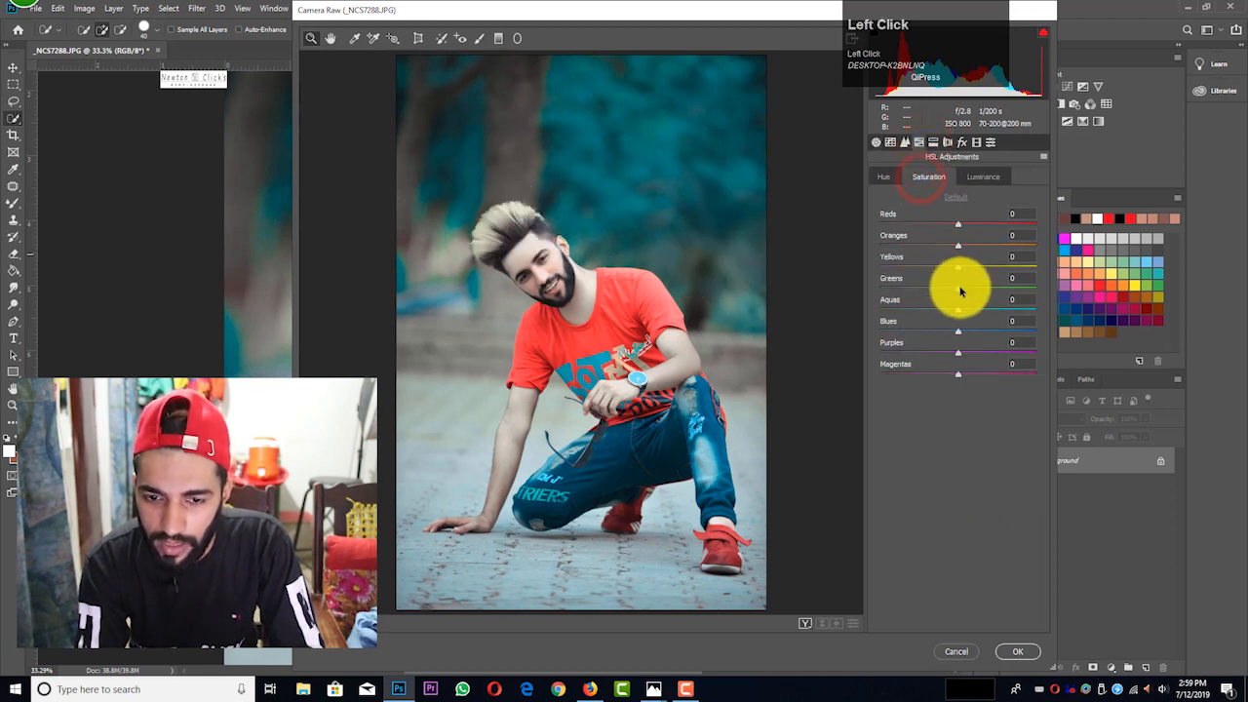
drag(961, 289, 844, 287)
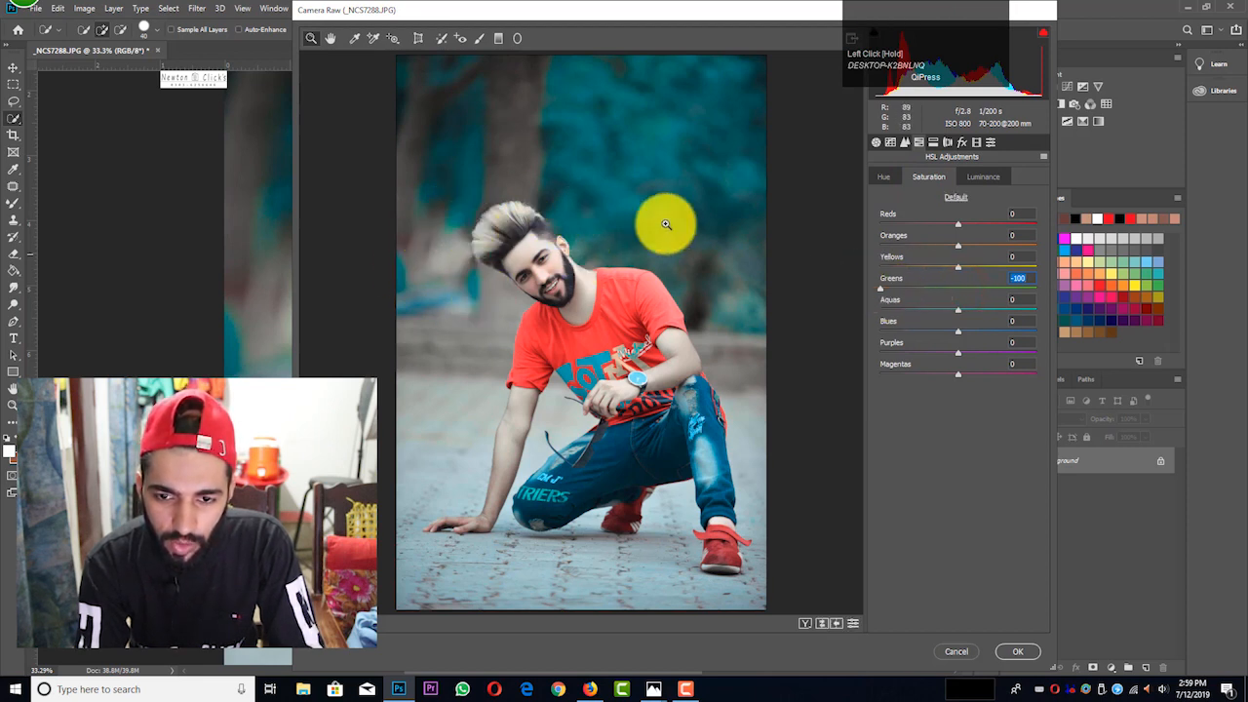
drag(956, 271, 883, 269)
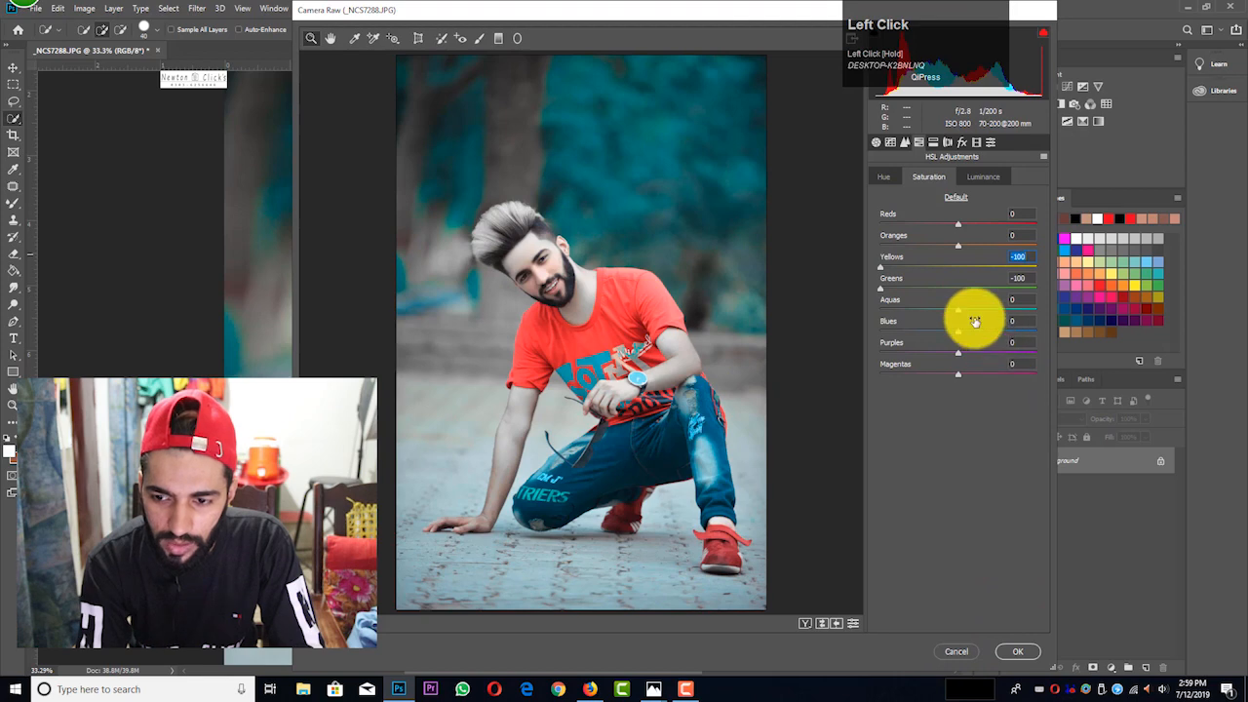
drag(1030, 318, 985, 317)
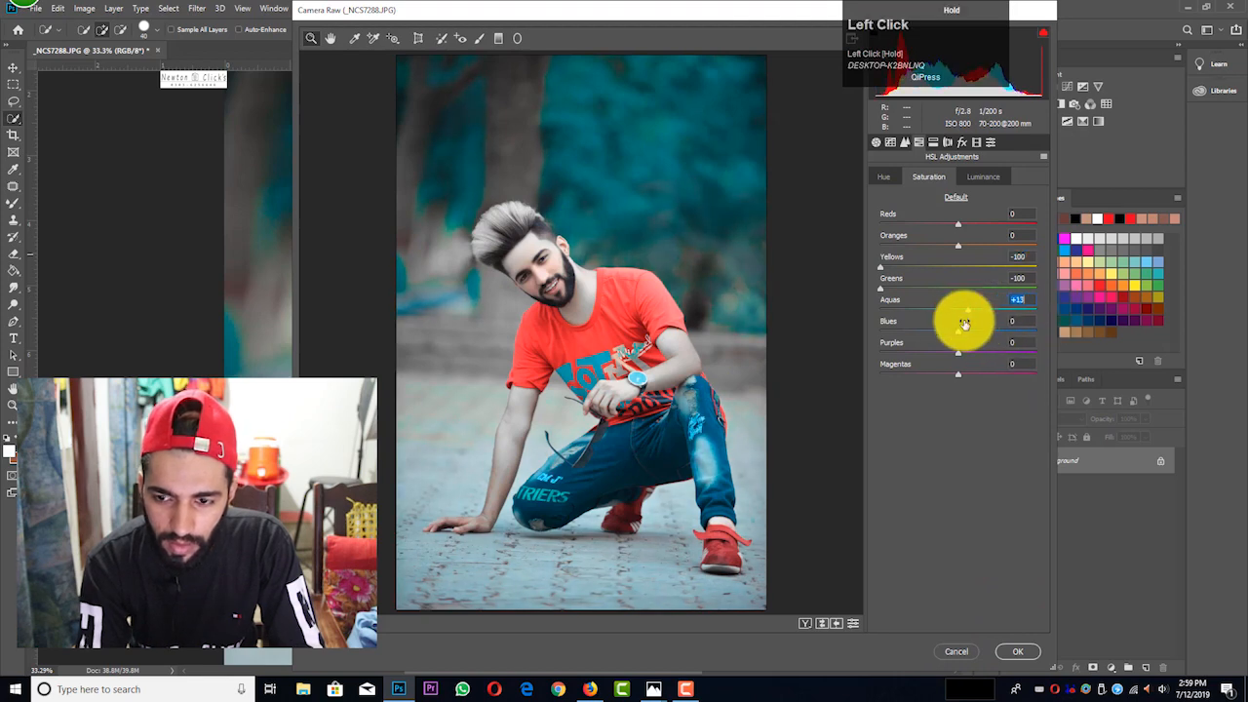
click(1017, 651)
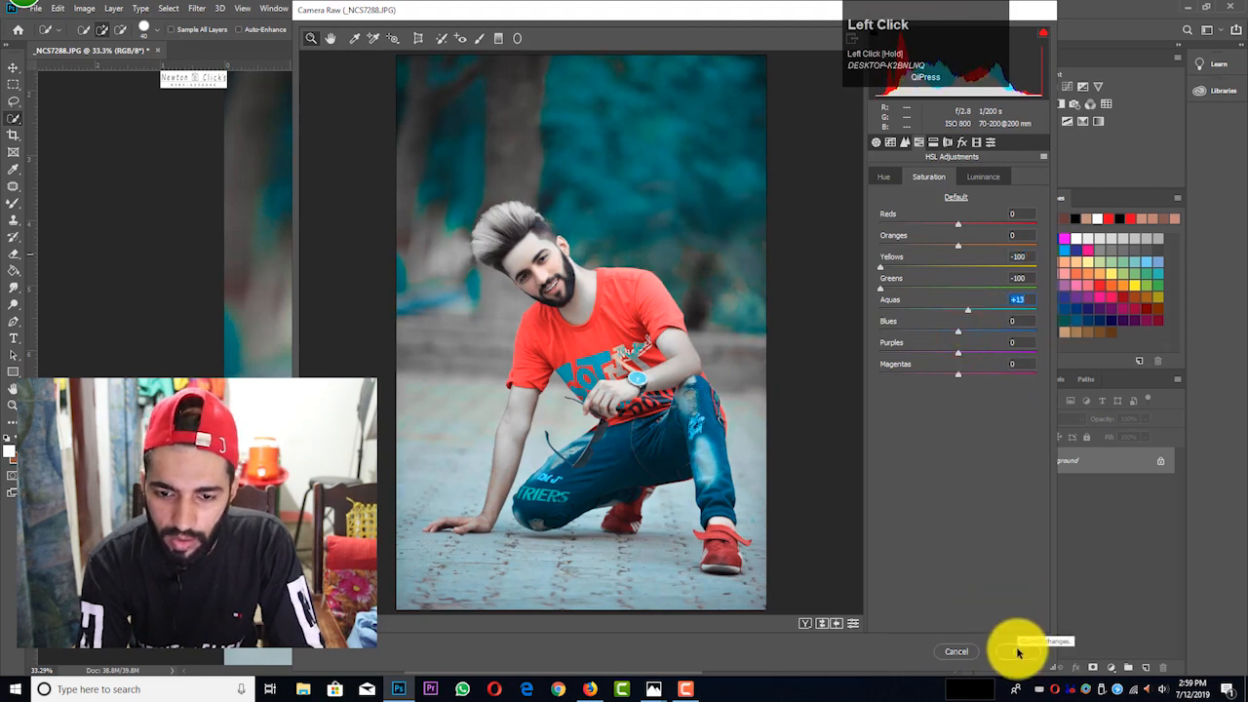
- Apply a second Camera Raw pass with HSL saturation at Oranges -23 and Reds +23
ctrl+scroll(583, 305, down, 5)
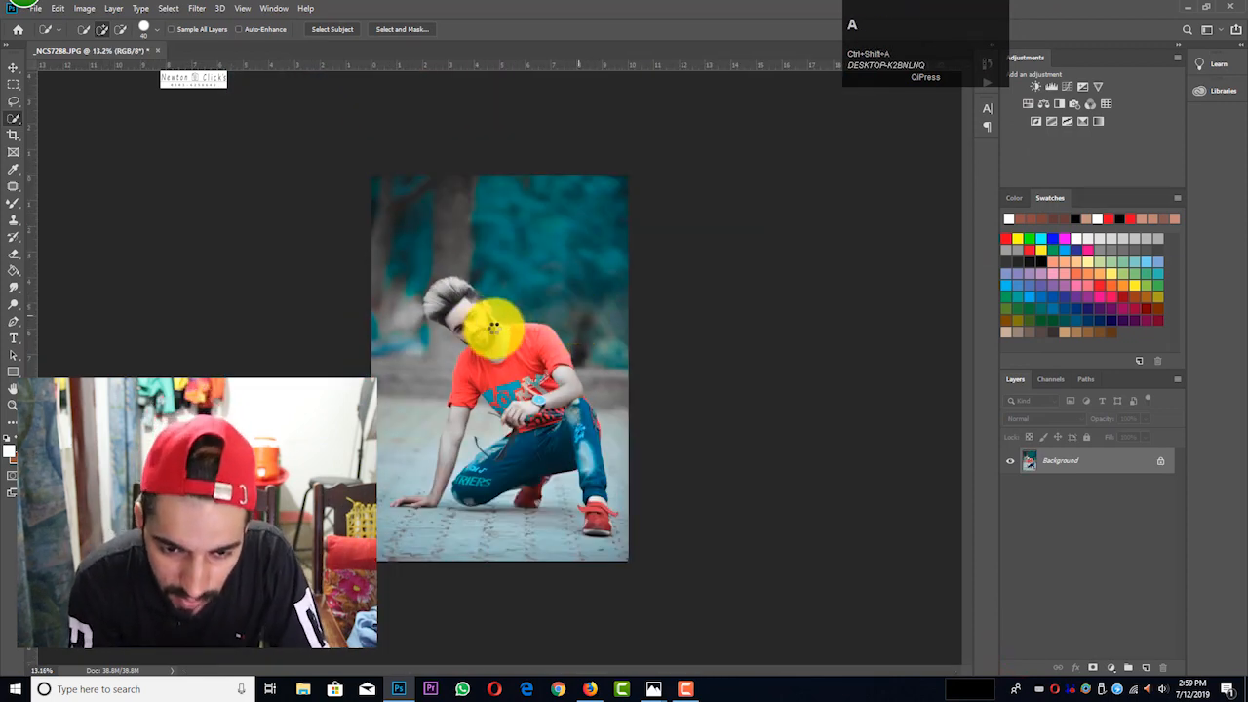
click(531, 304)
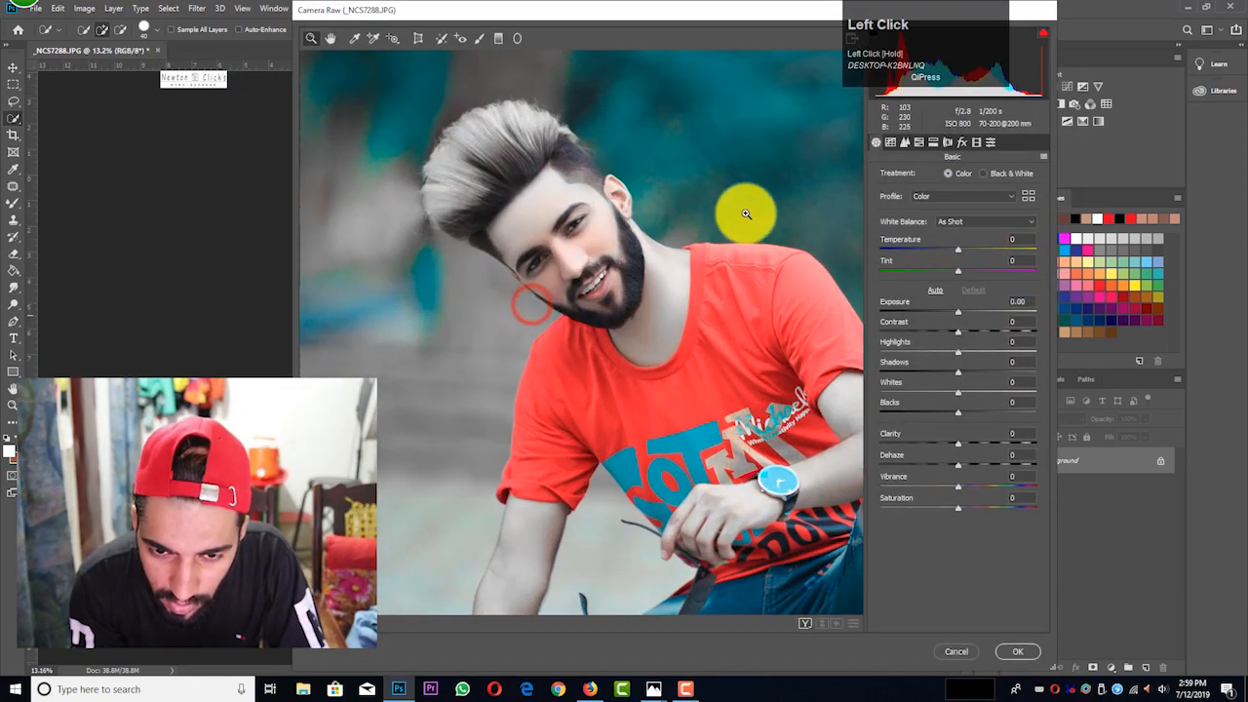
click(918, 143)
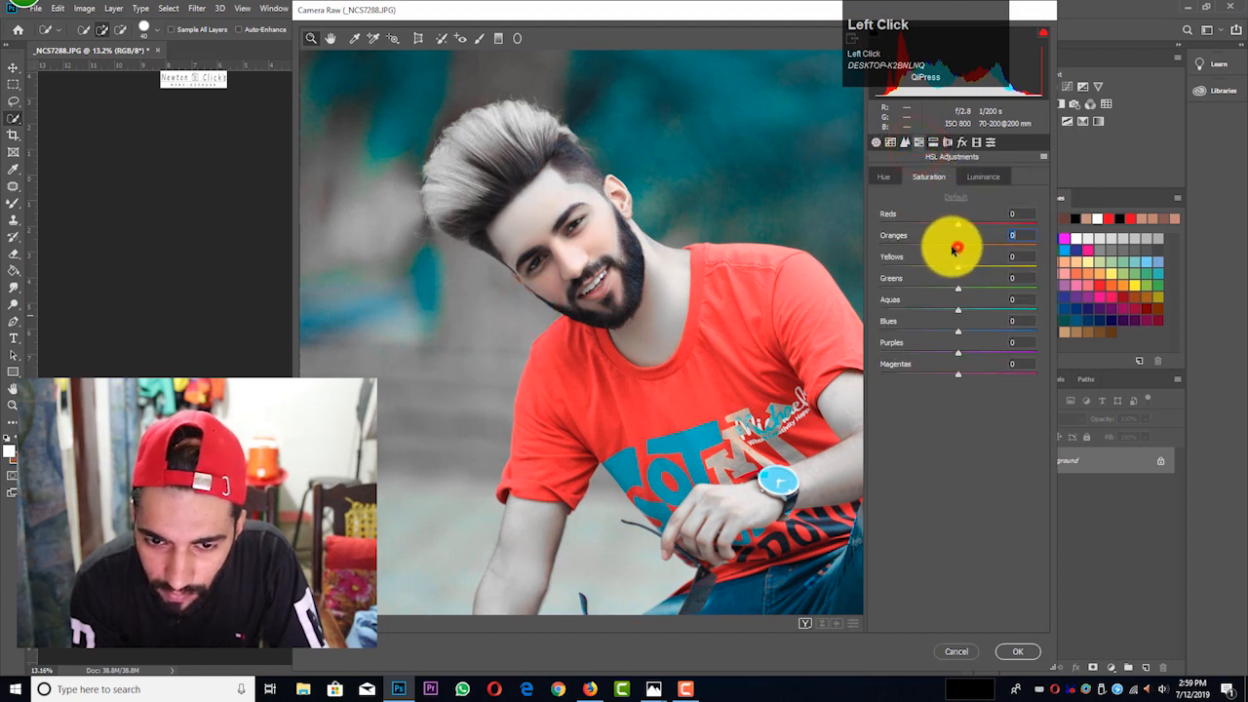
drag(954, 250, 978, 227)
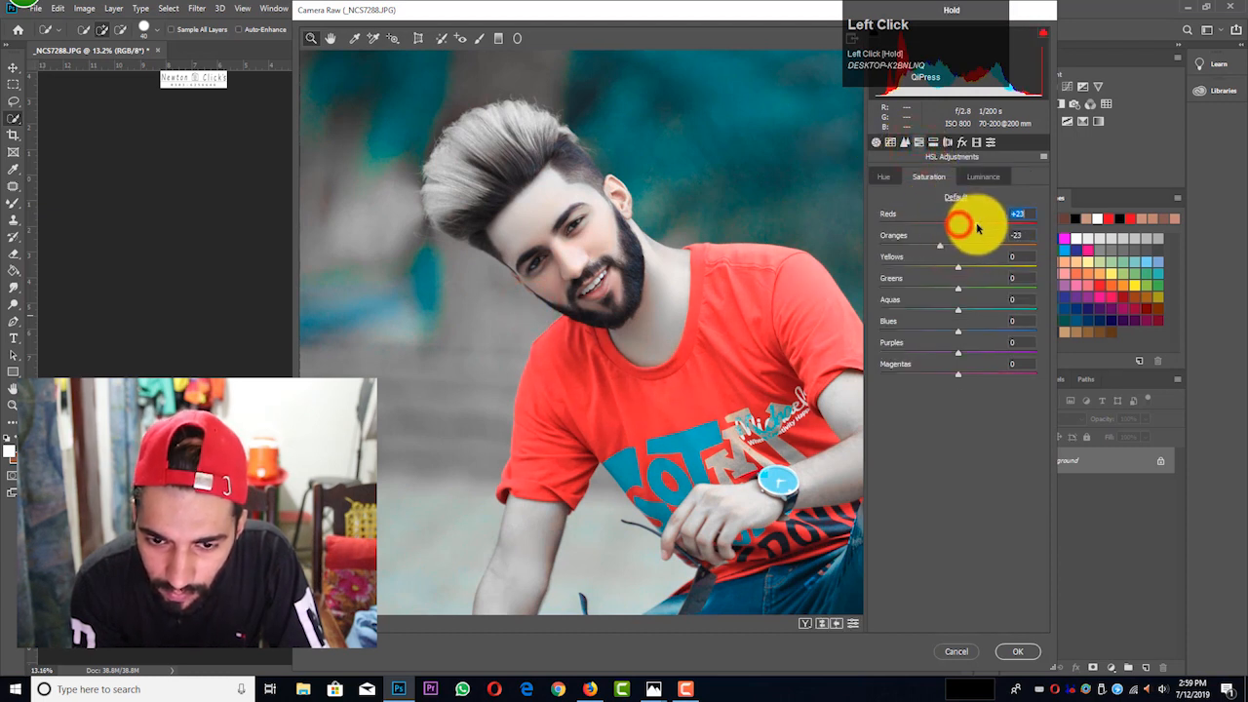
click(1021, 648)
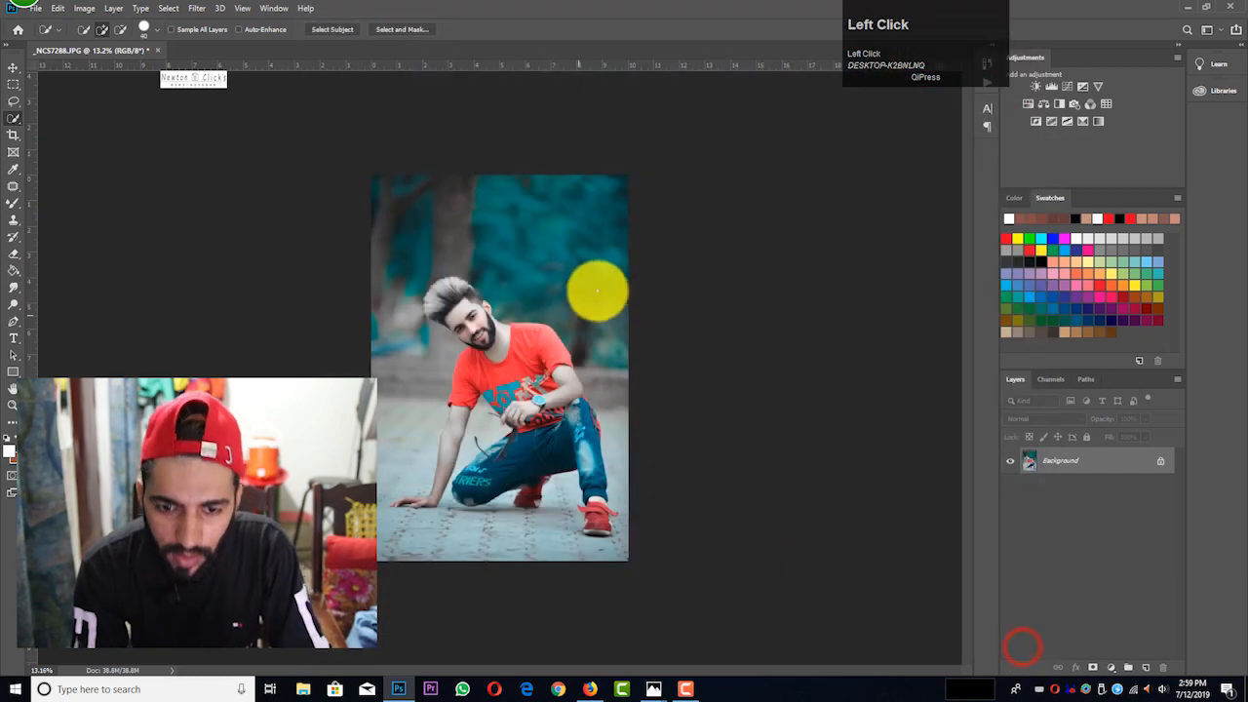
- Switch to File Explorer and look through the Downloads folder for a lettering image
scroll(563, 371, down, 2)
scroll(442, 524, up, 1)
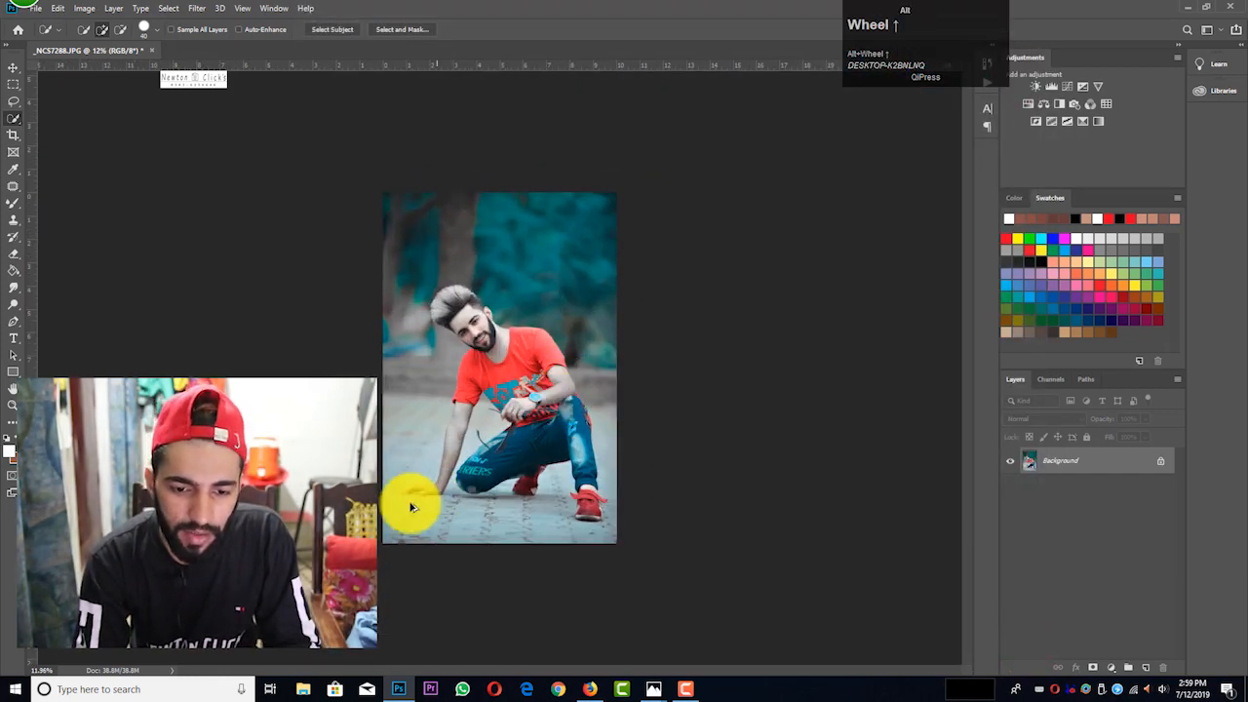
scroll(409, 512, up, 1)
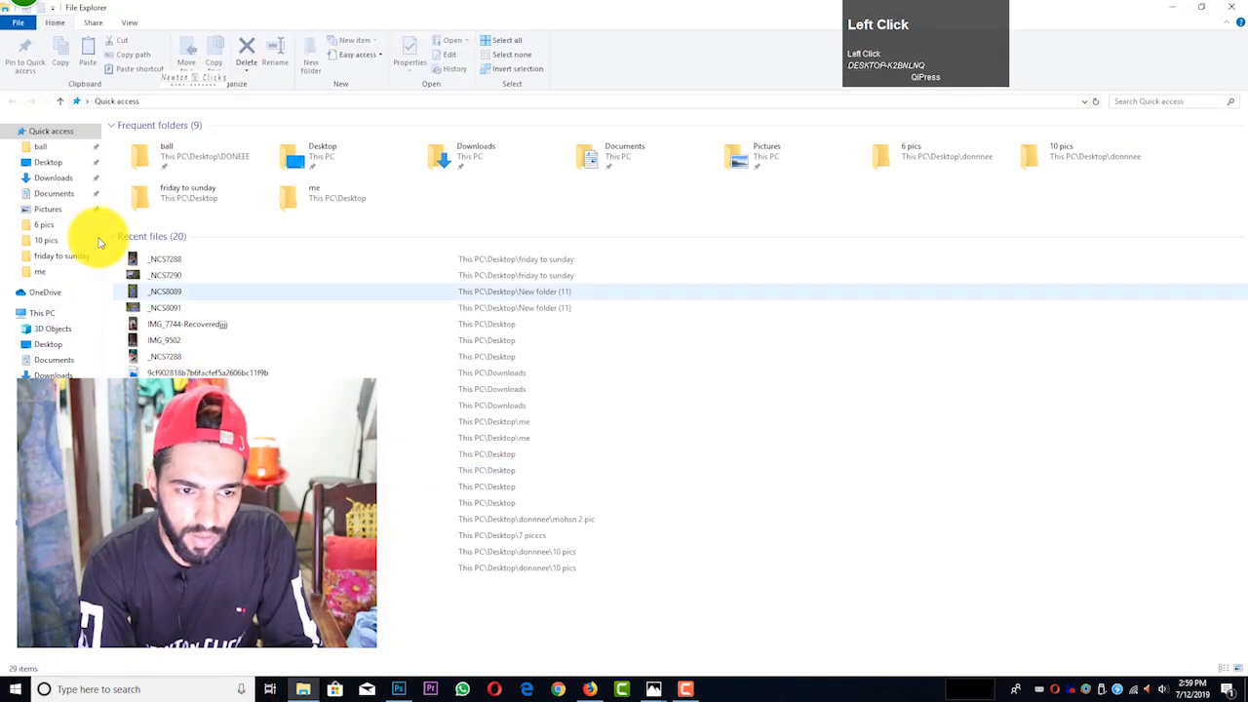
click(62, 175)
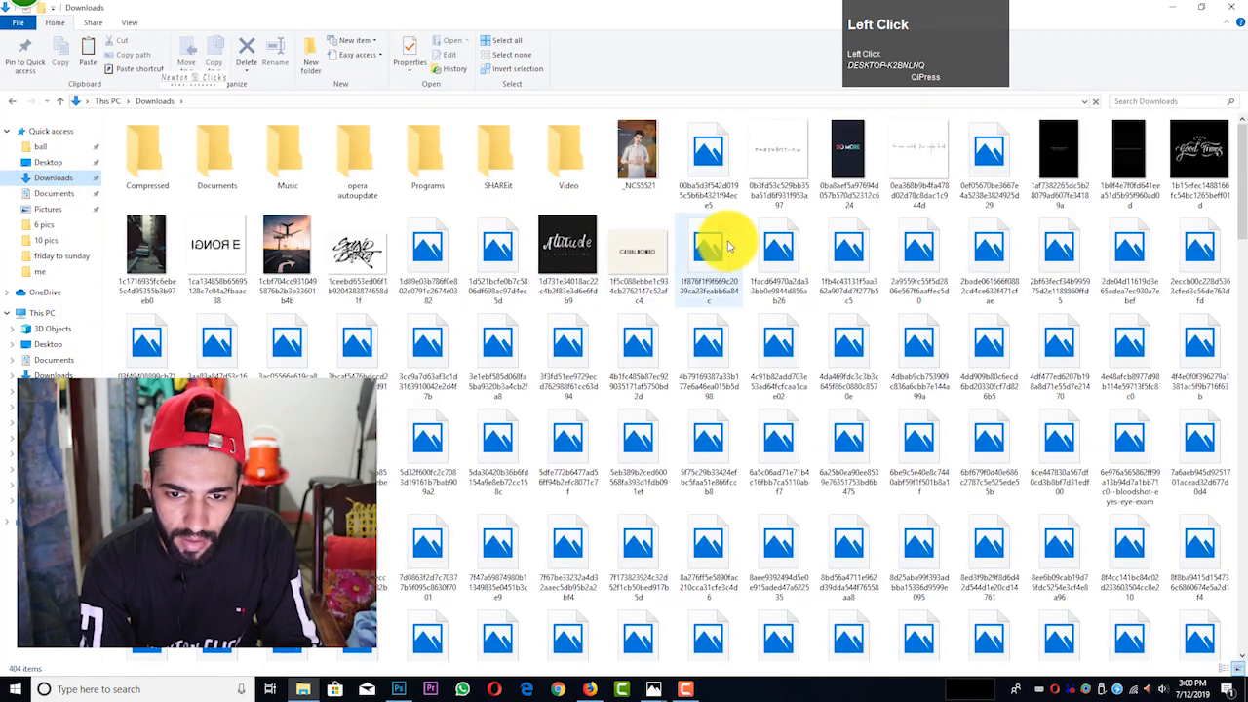
scroll(767, 245, down, 5)
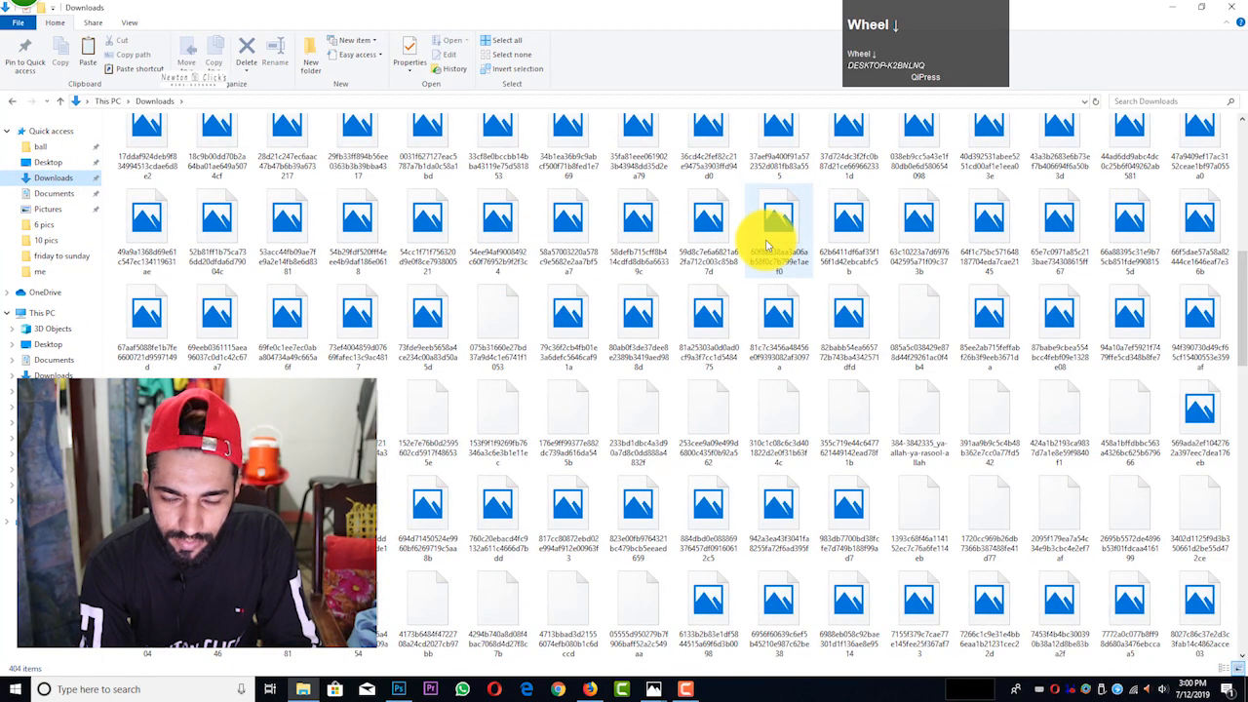
scroll(767, 245, down, 5)
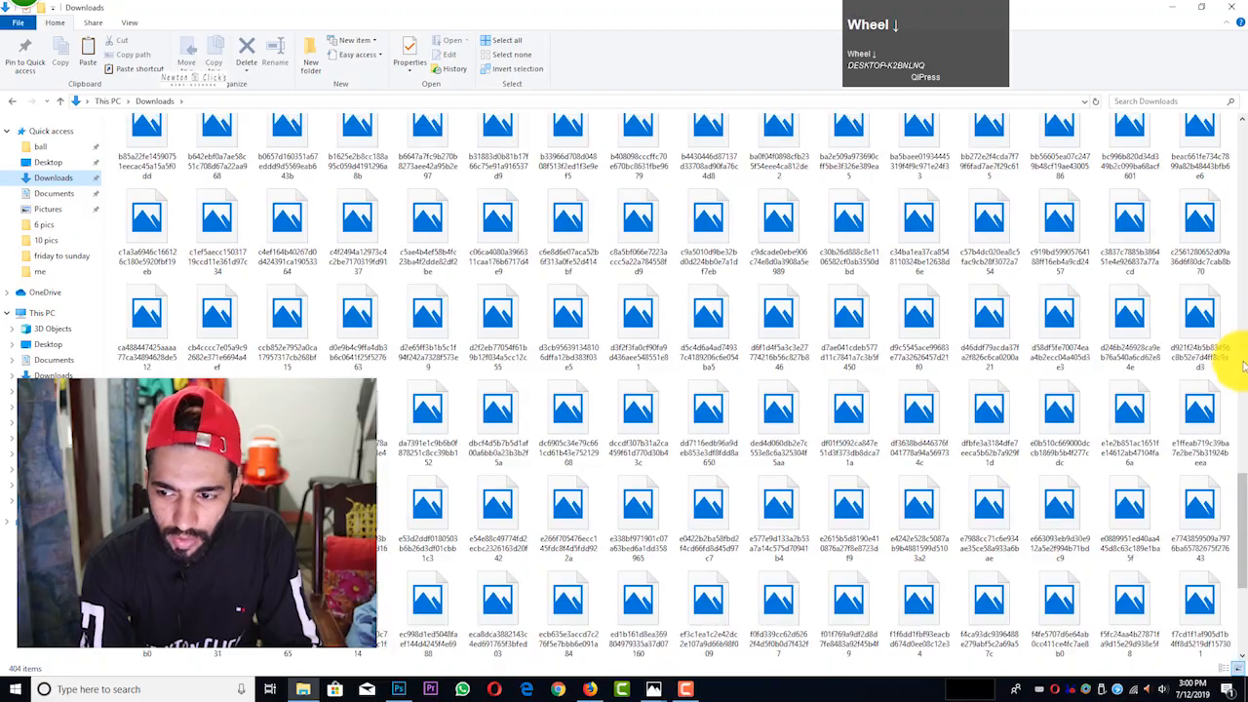
drag(1242, 492, 1202, 128)
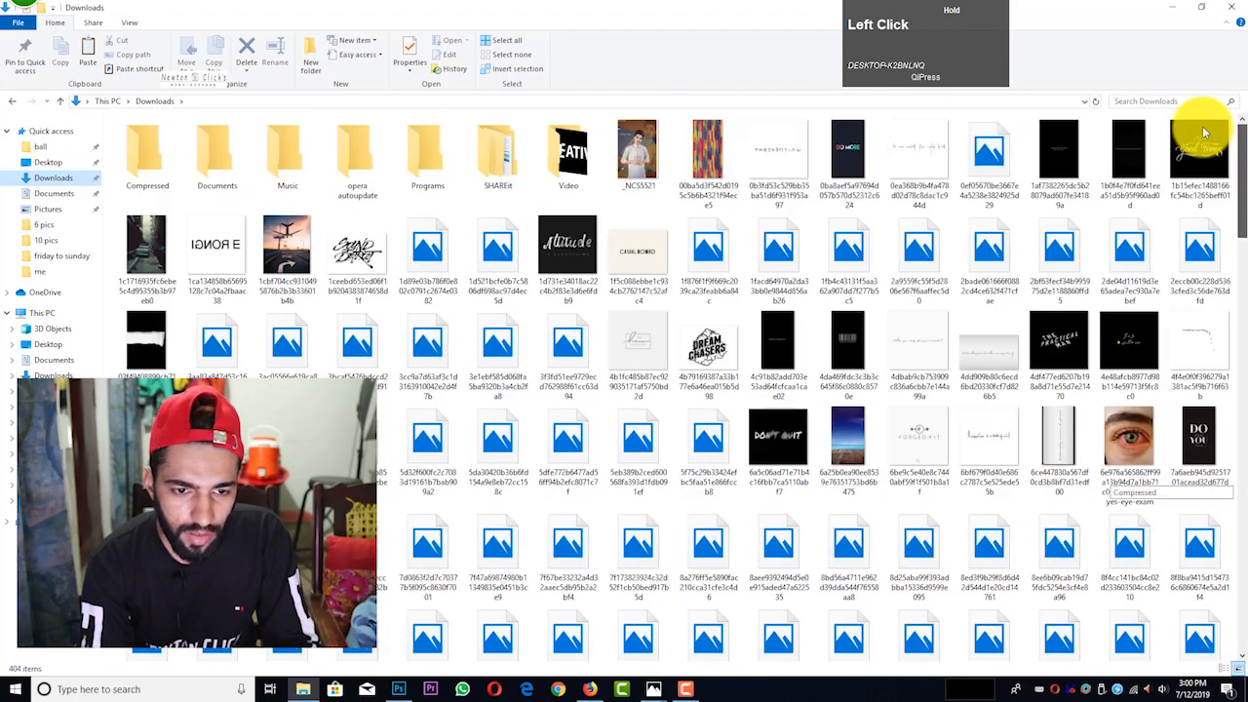
- Switch to Firefox, look through its download history, and show 233bd1dbc4a3d90a7d8c0dd888a4832f.jpg in its containing folder
click(298, 689)
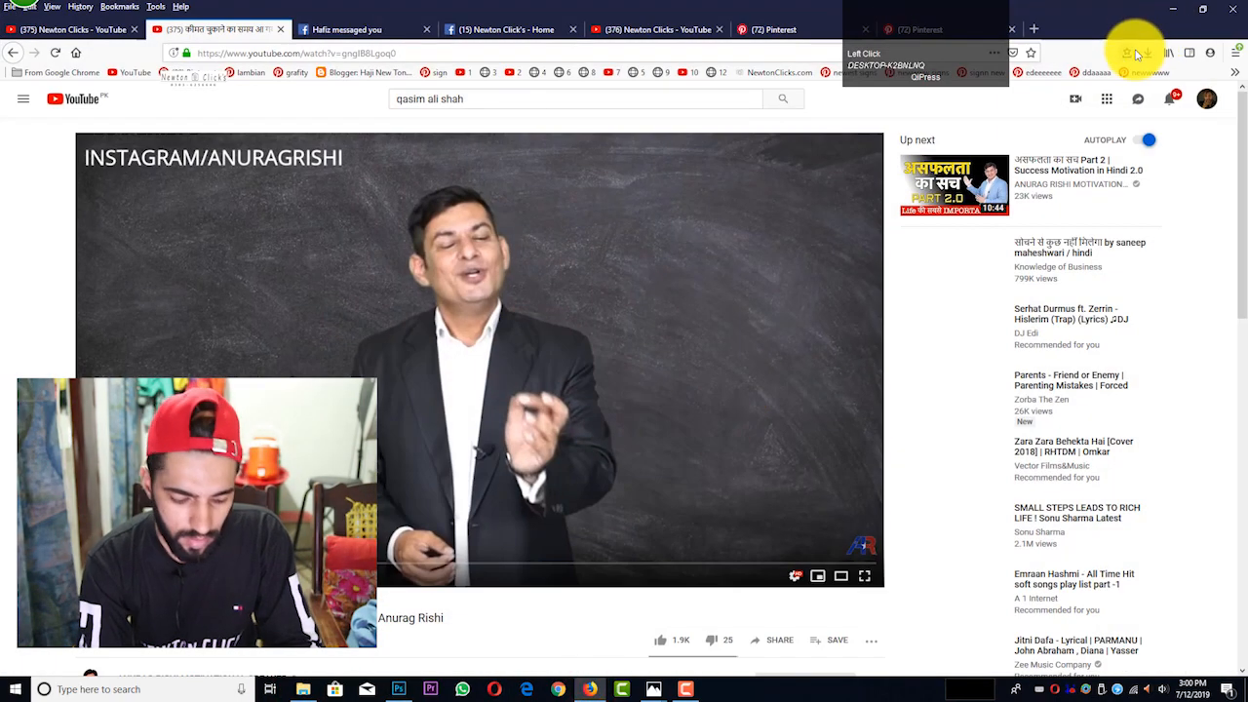
key(ctrl+j)
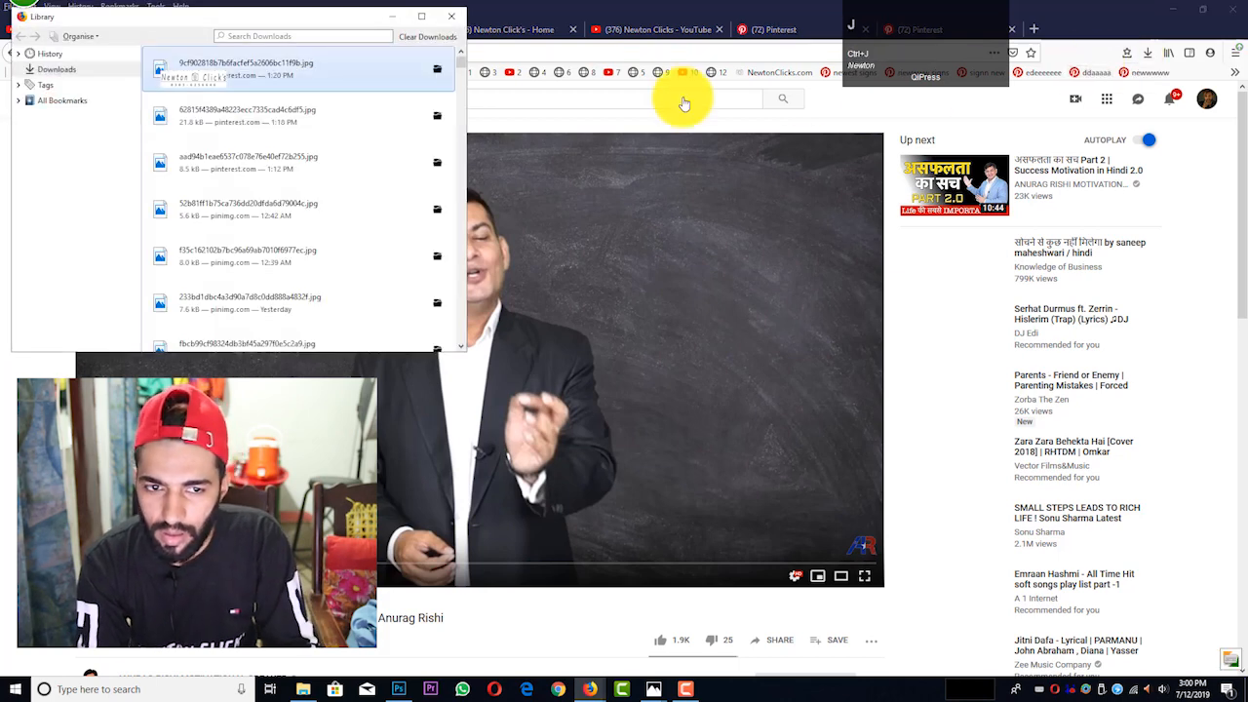
click(419, 17)
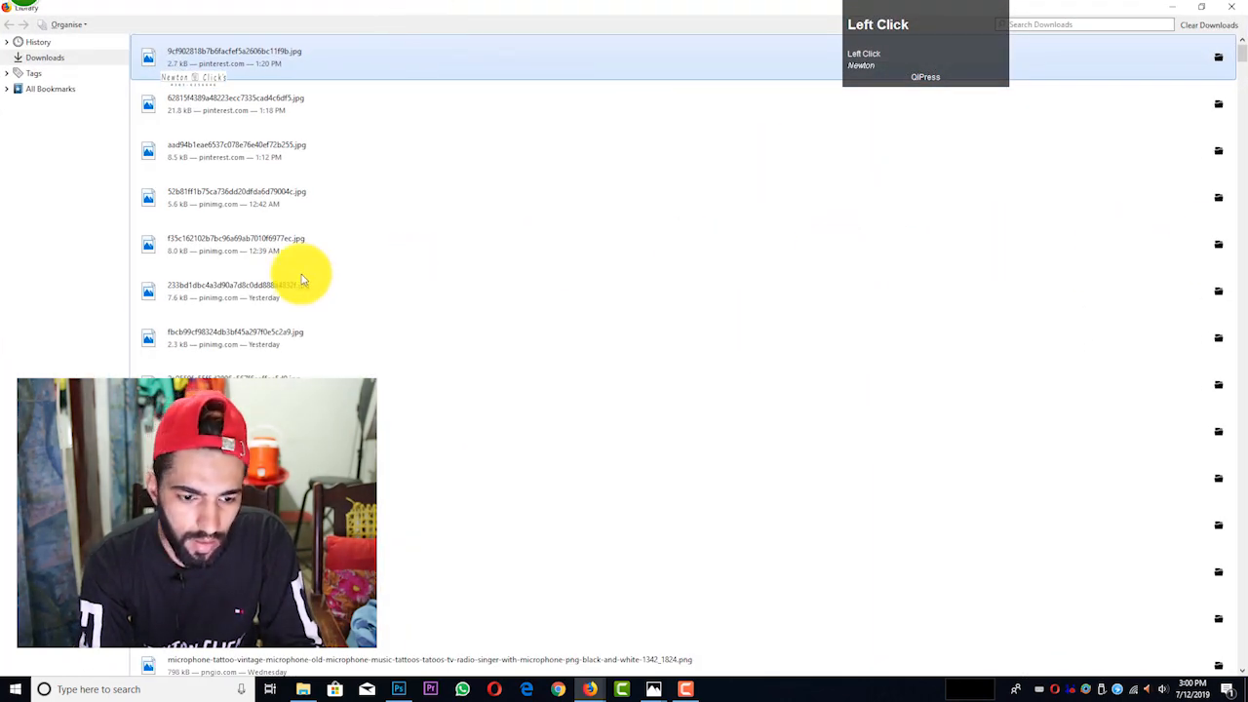
scroll(297, 275, down, 3)
scroll(303, 279, down, 1)
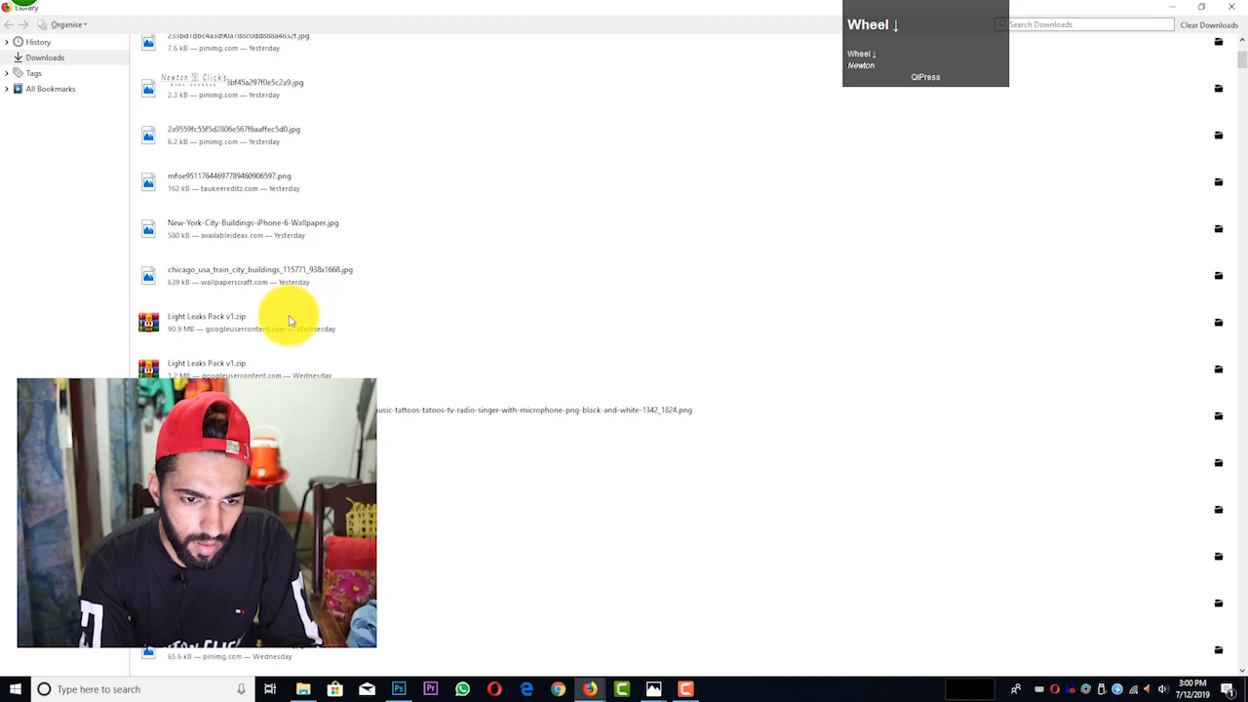
scroll(288, 316, up, 5)
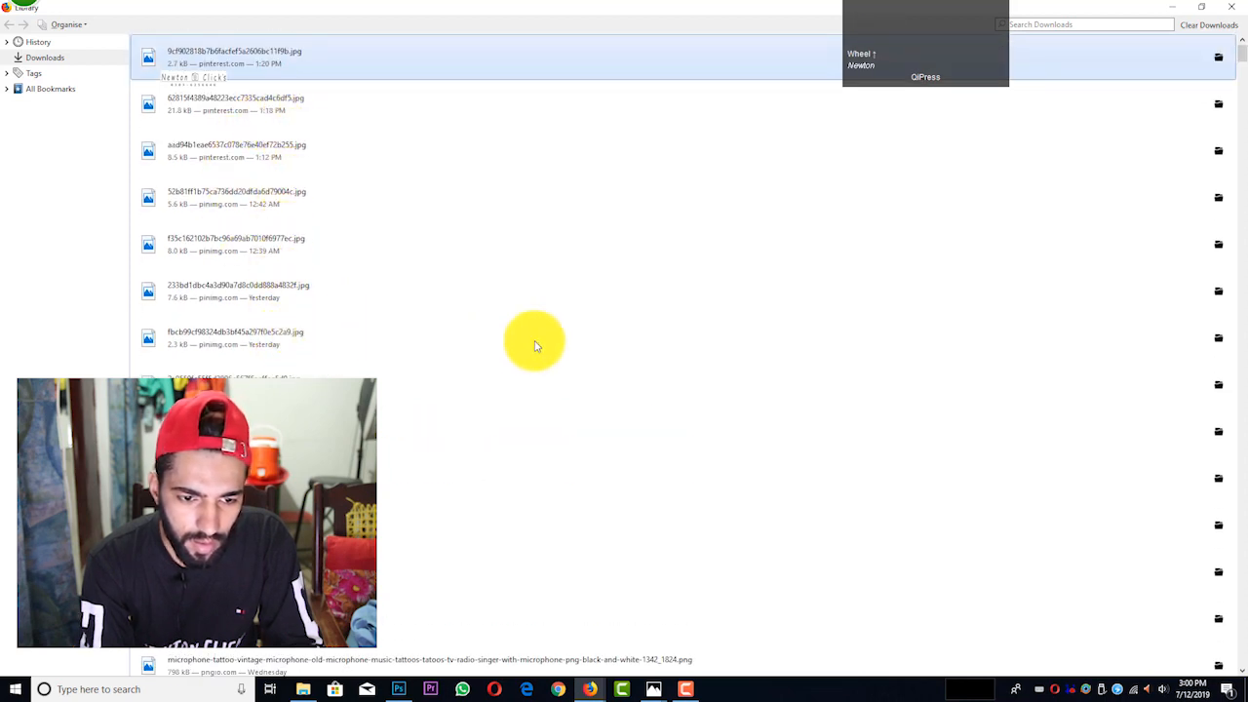
click(1213, 303)
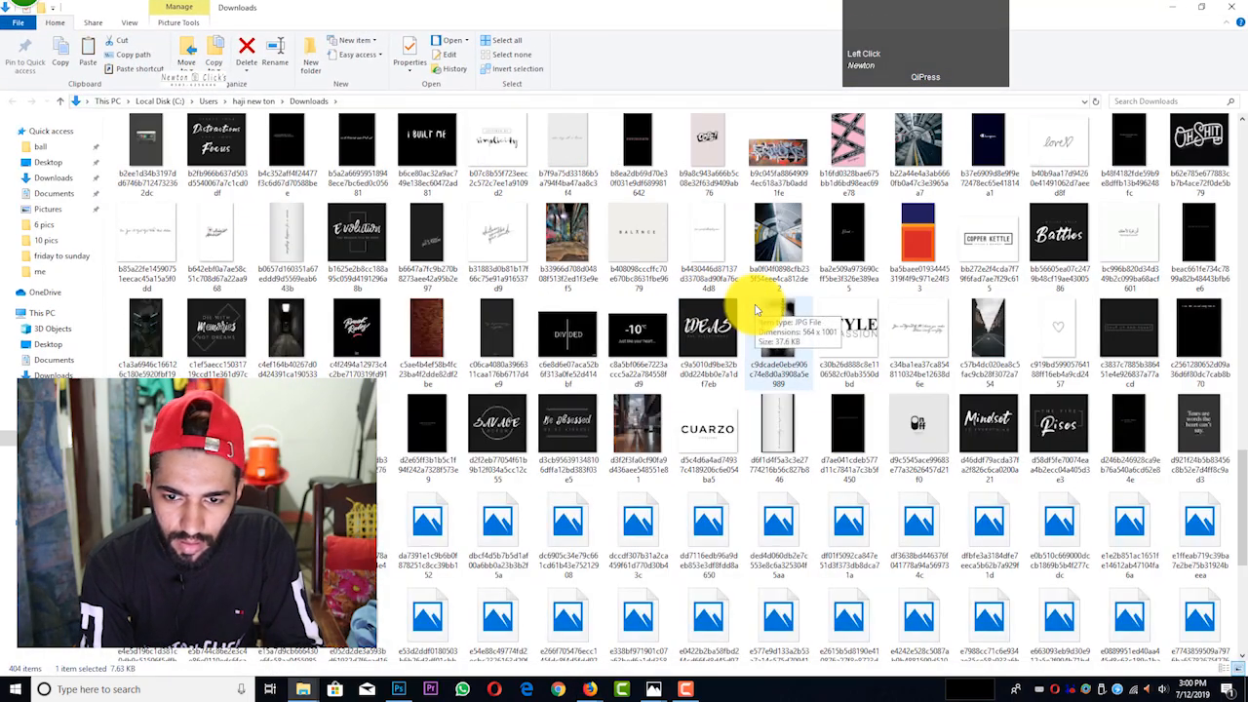
- Find the white-on-black "Relax" lettering image in the Downloads folder and place it into the Photoshop portrait as a new layer
scroll(755, 309, down, 4)
scroll(755, 309, up, 5)
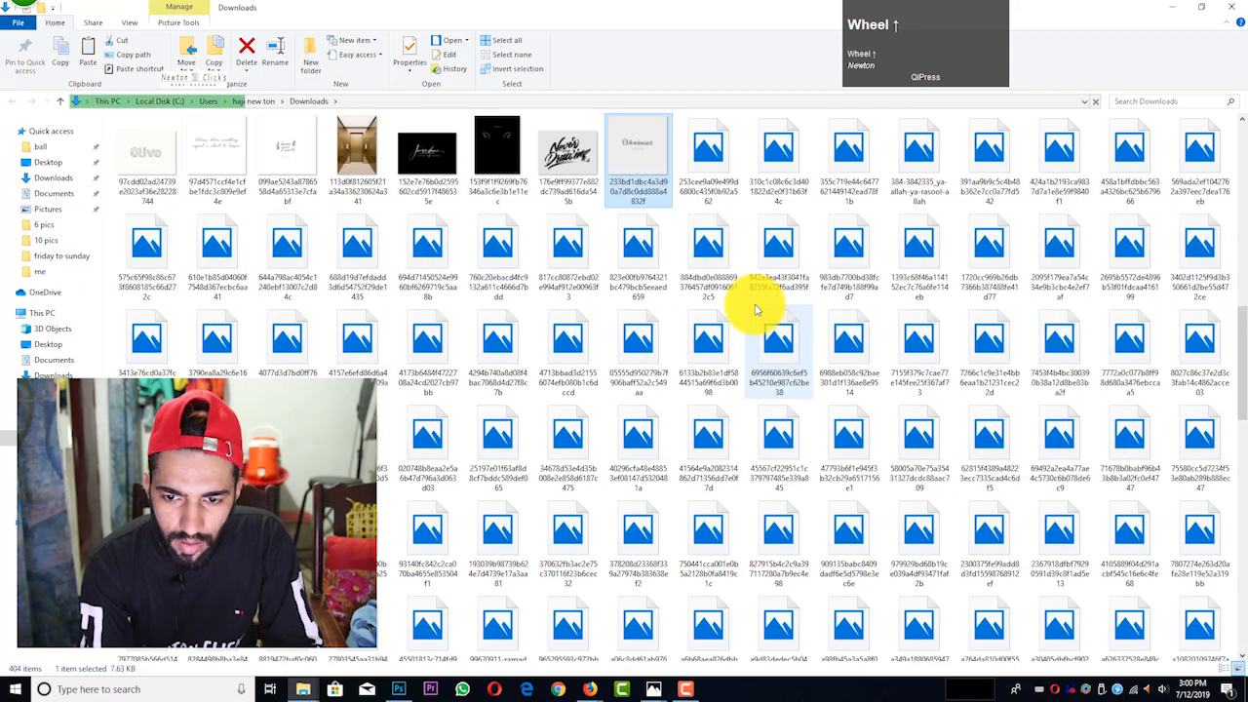
scroll(755, 309, down, 3)
scroll(755, 309, up, 5)
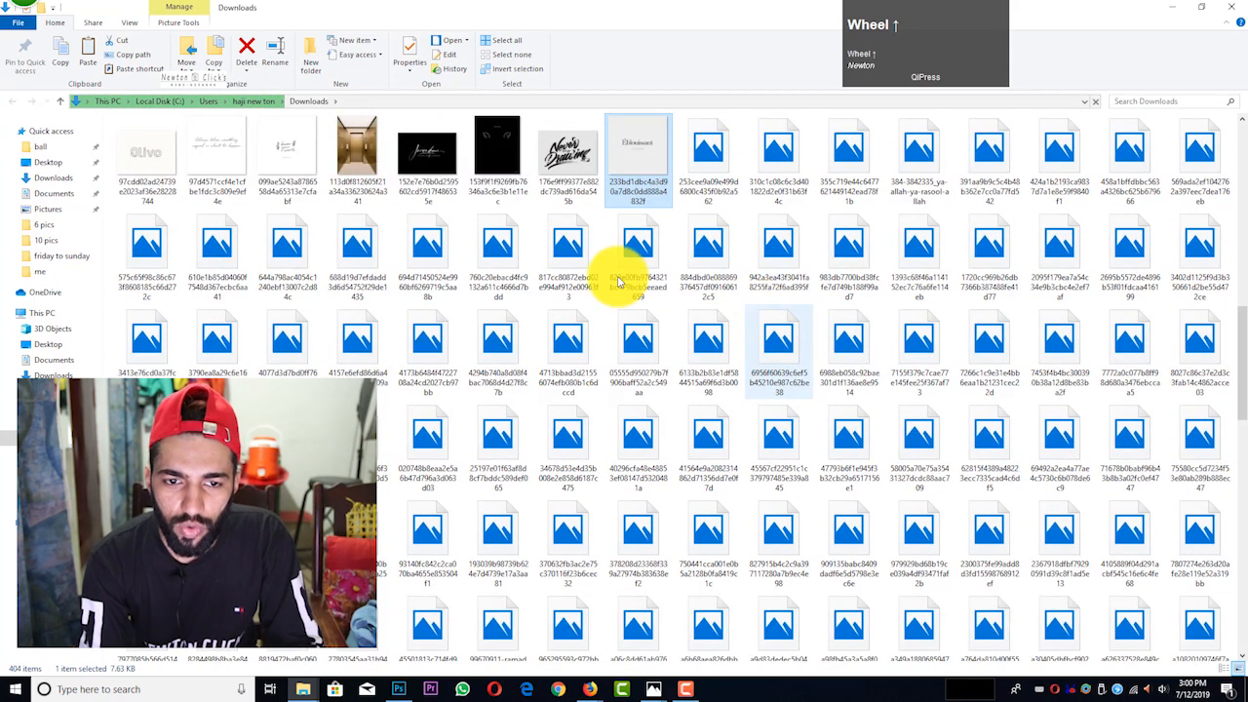
scroll(618, 279, up, 6)
scroll(538, 286, up, 2)
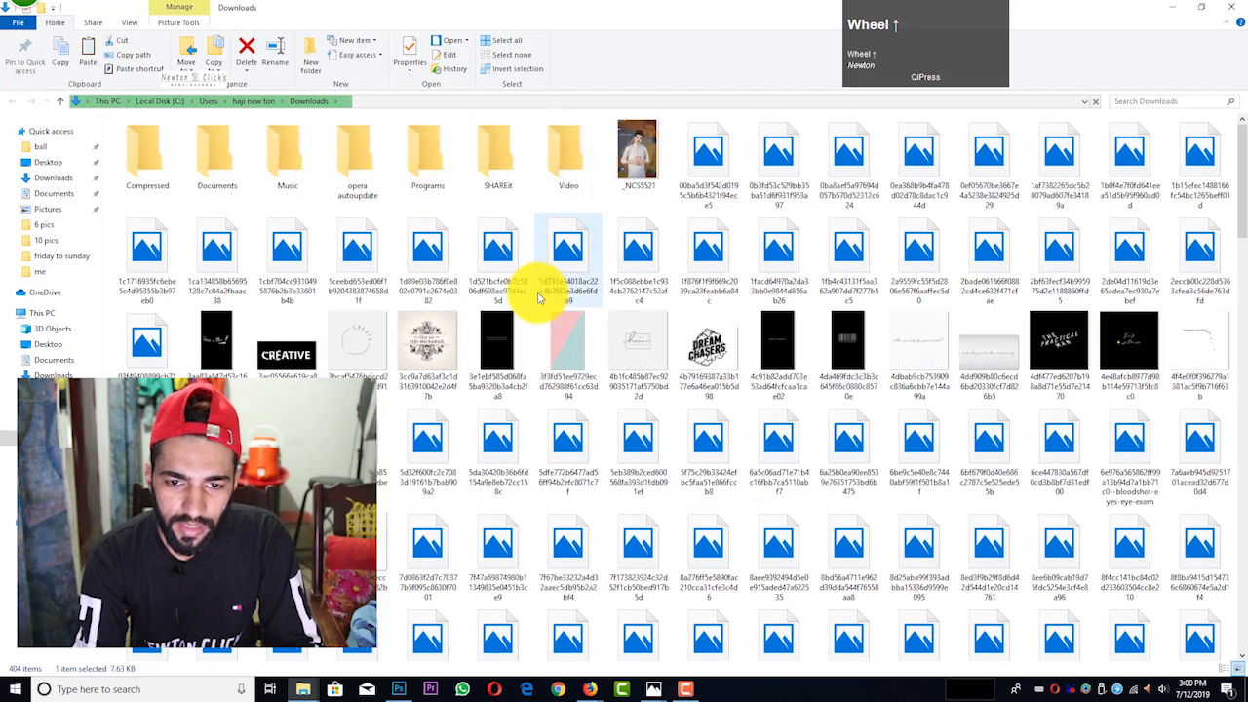
scroll(538, 297, down, 3)
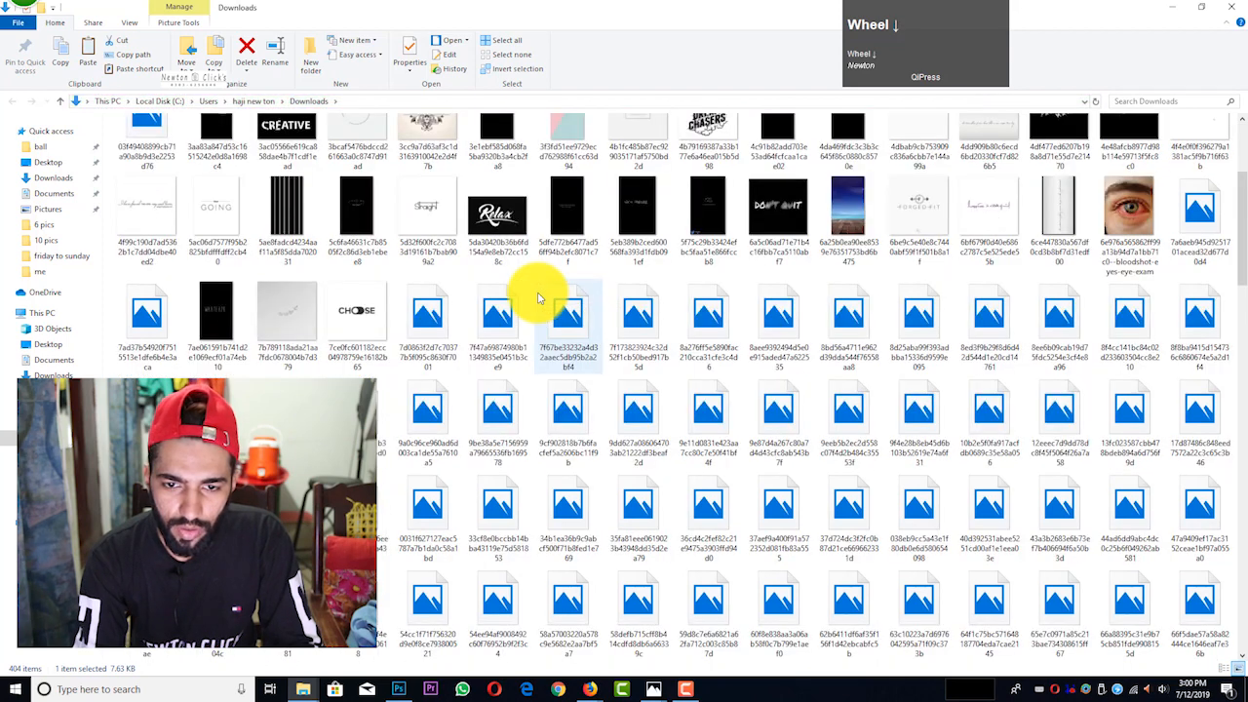
scroll(537, 297, up, 3)
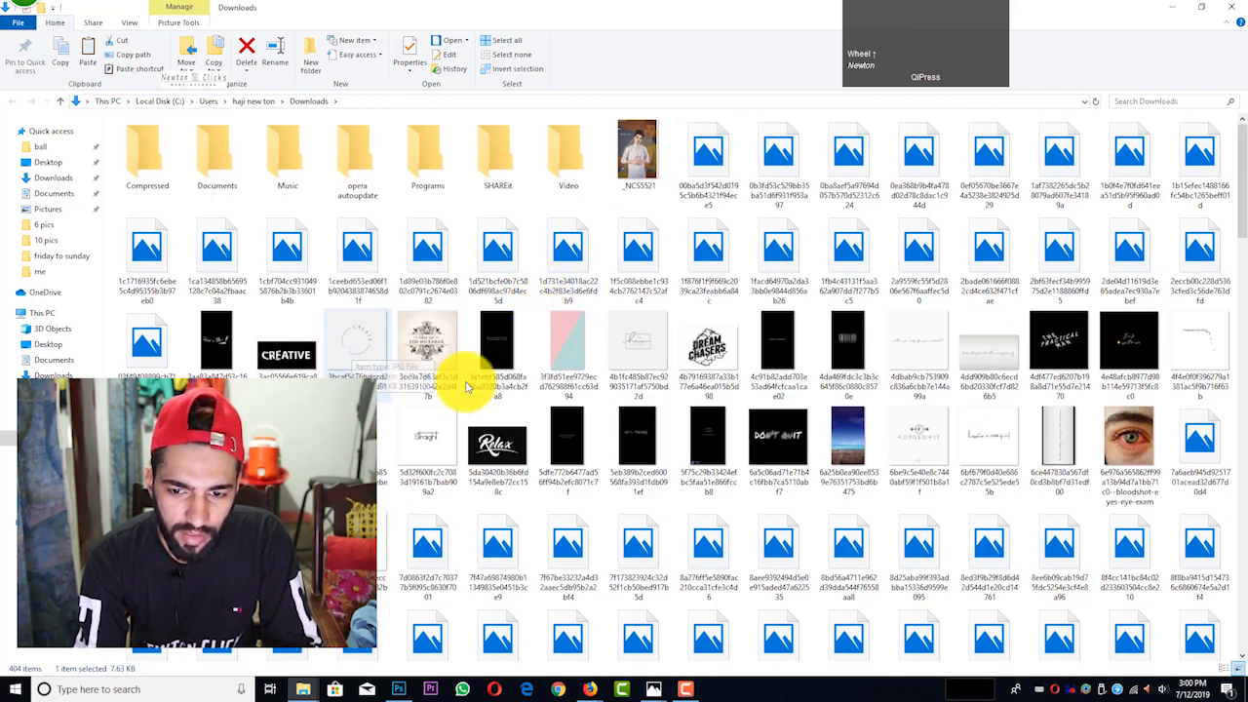
drag(496, 445, 499, 499)
drag(535, 409, 535, 468)
click(501, 29)
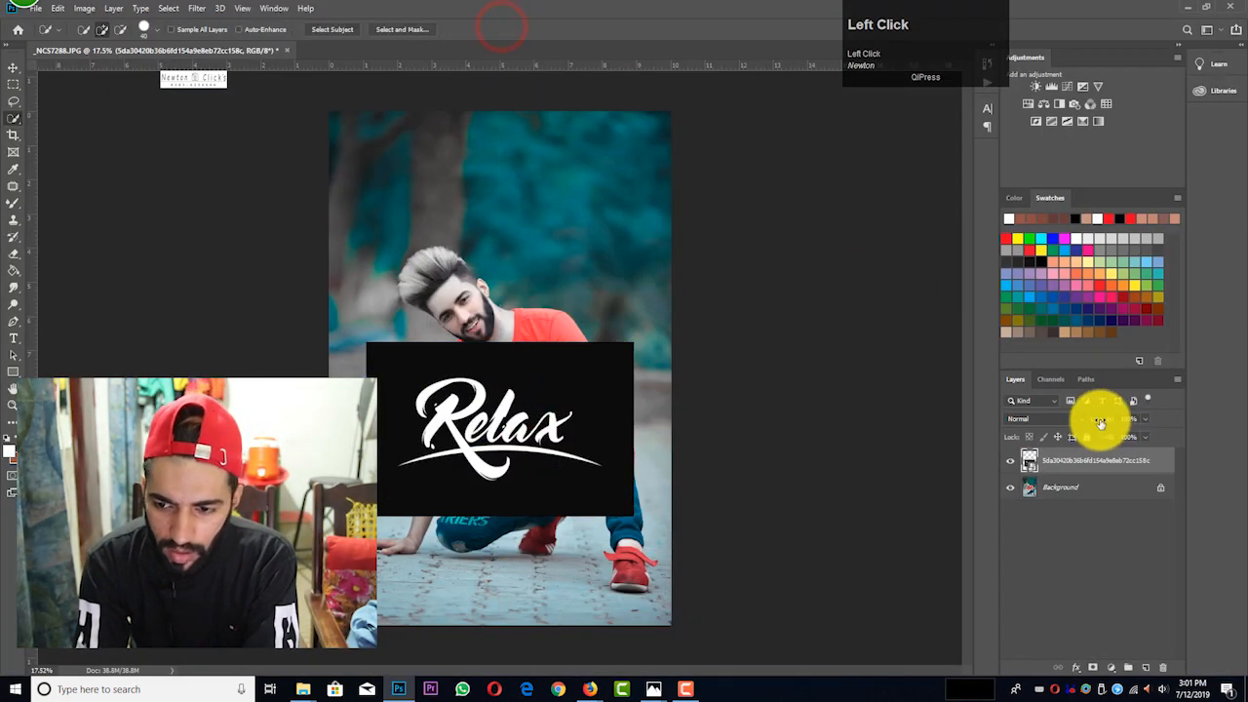
- Set the "Relax" layer's blend mode to Lighten, scale it to about 73% and centre it above the subject's head
click(1071, 418)
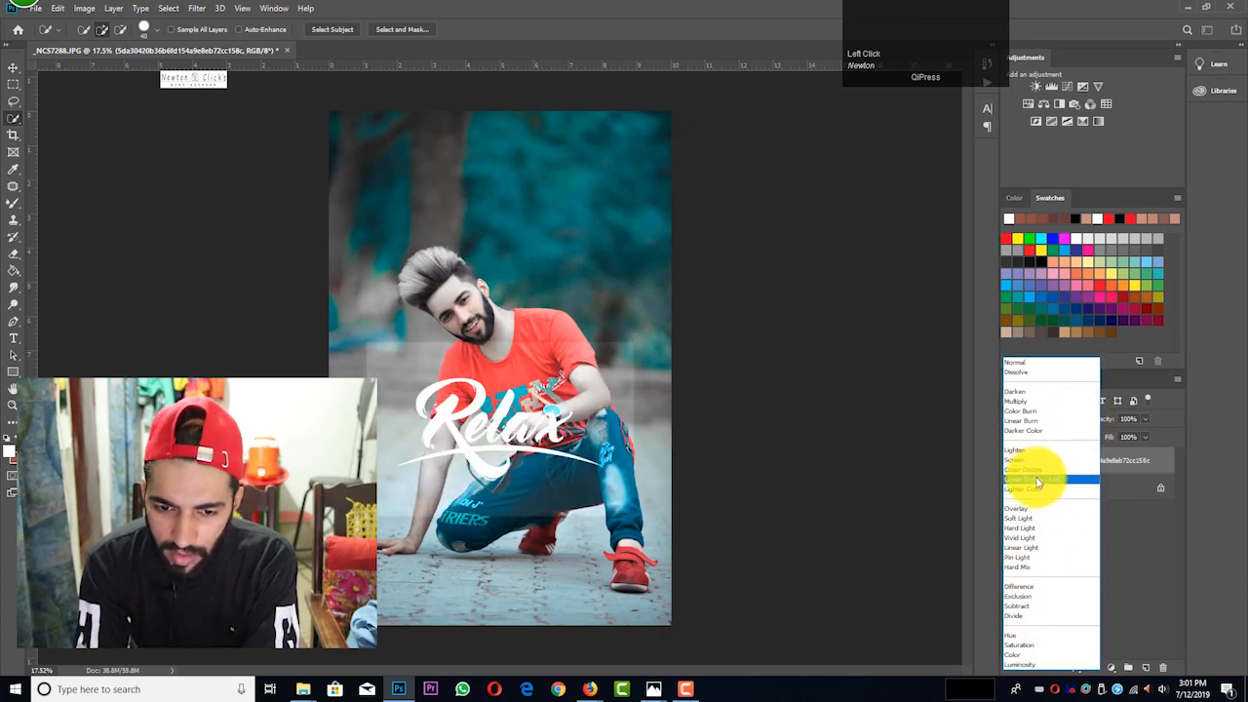
click(1038, 451)
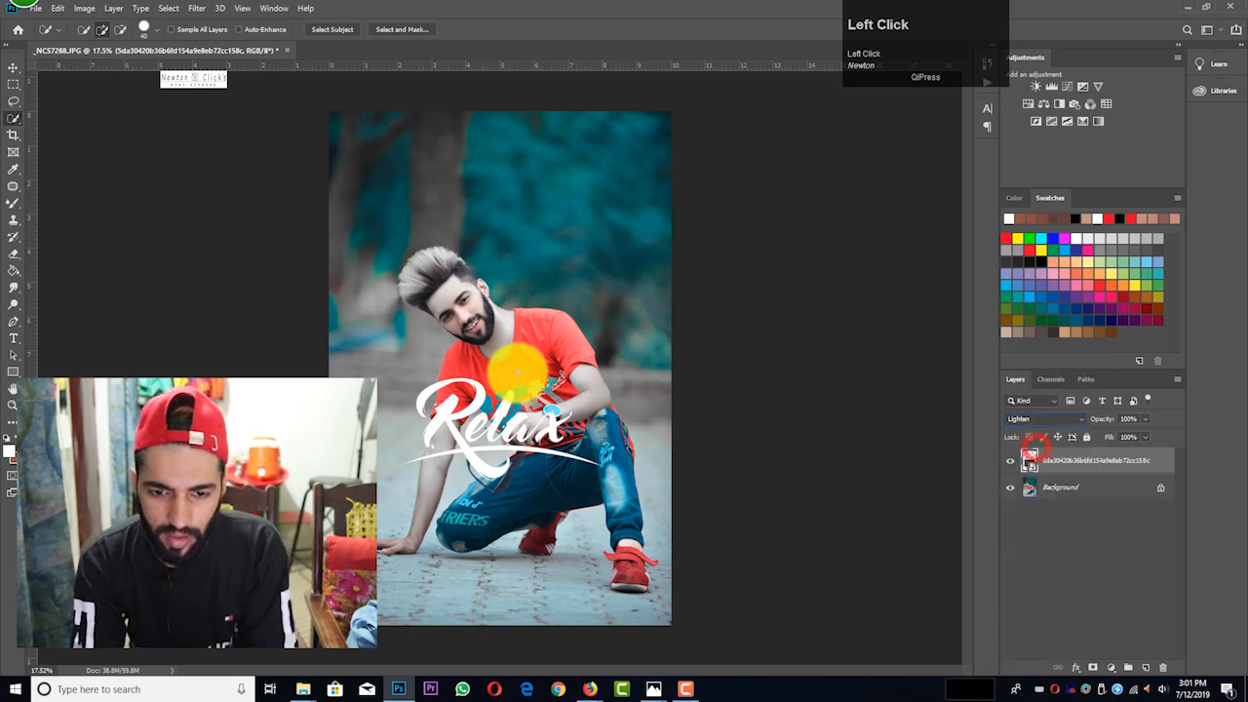
key(ctrl+t)
drag(502, 419, 508, 172)
drag(635, 259, 550, 226)
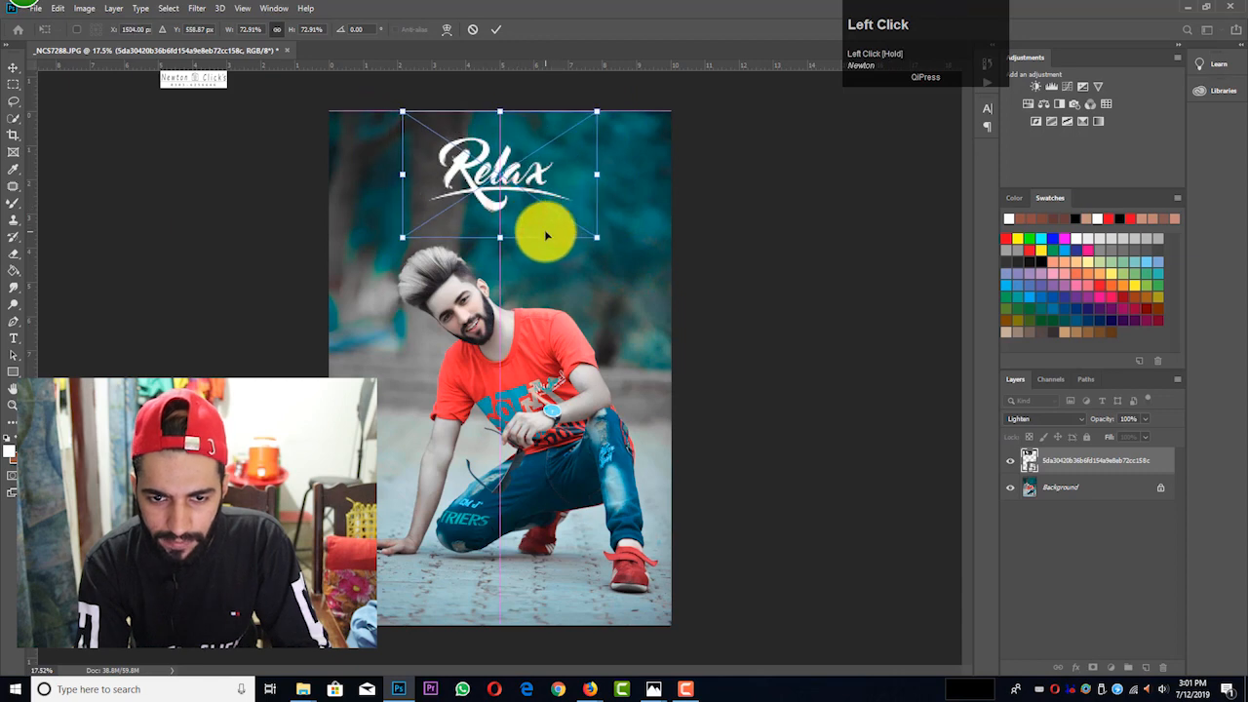
click(503, 35)
- Merge the "Relax" lettering layer down into the Background
scroll(565, 244, down, 2)
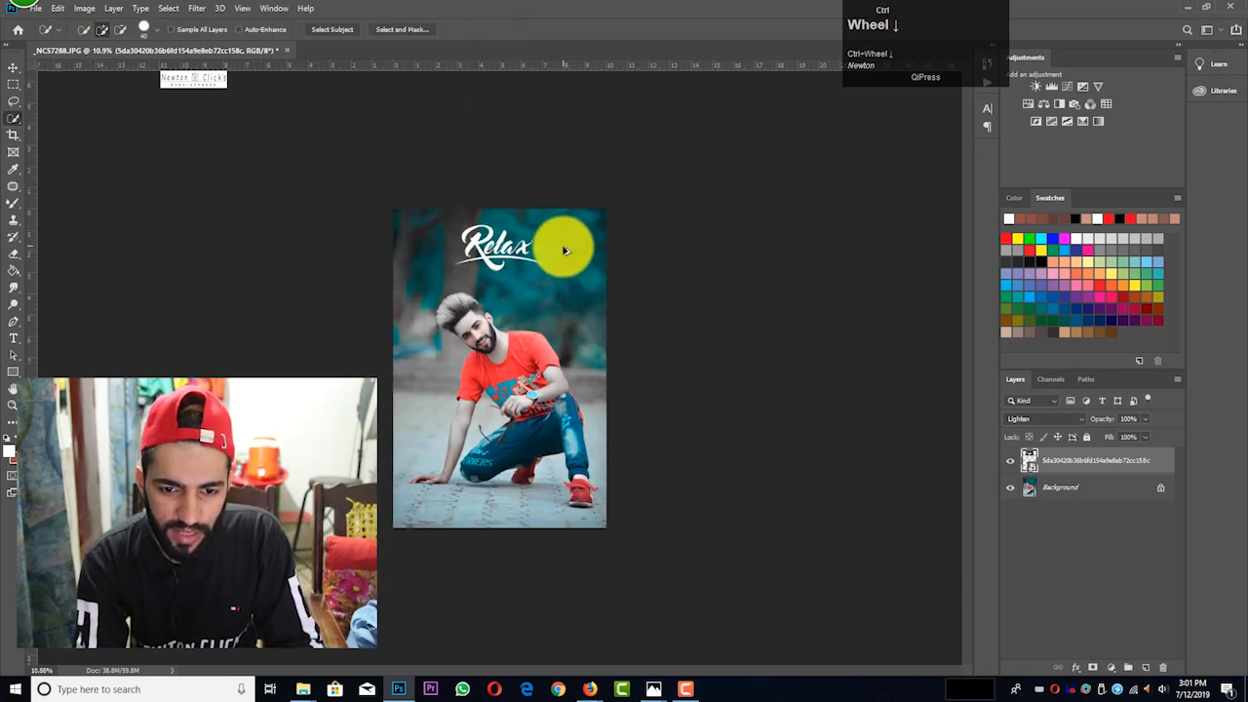
scroll(576, 262, up, 1)
scroll(576, 262, up, 1)
key(ctrl+e)
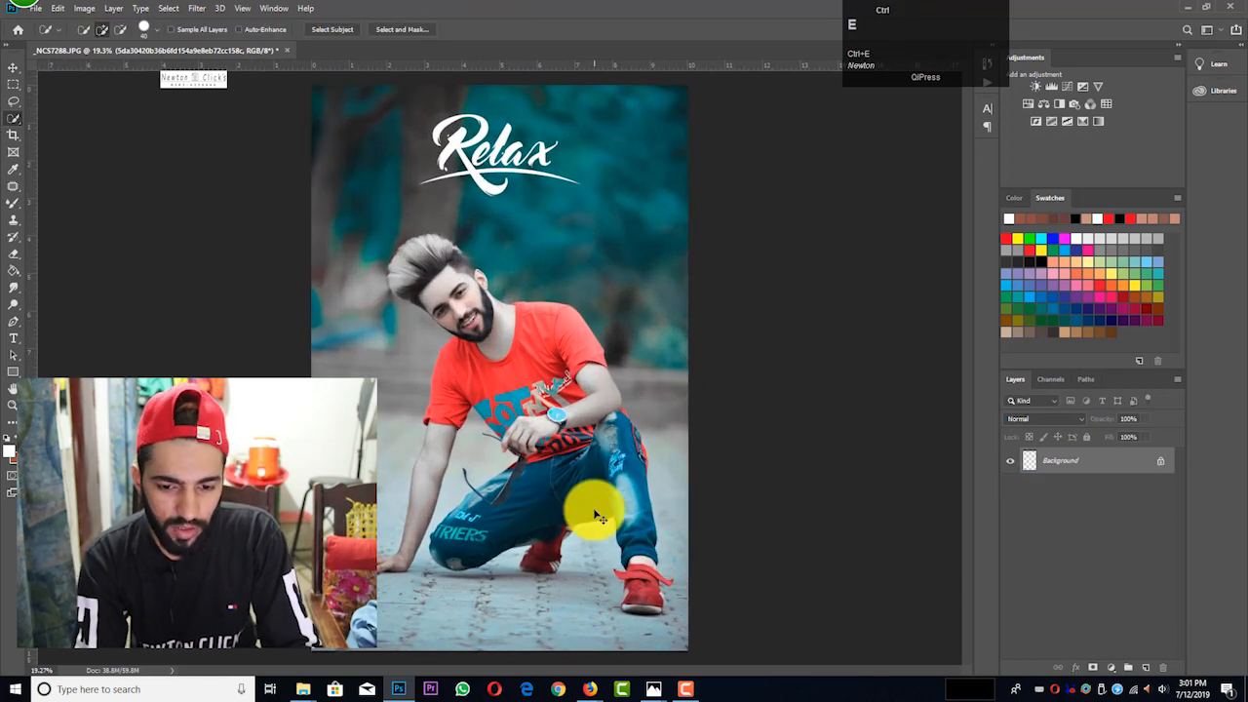
- Find the "EVERYONE HAS A STORY TO TELL" image in the Downloads folder and place it into the Photoshop portrait as a new layer
mouse_move(598, 690)
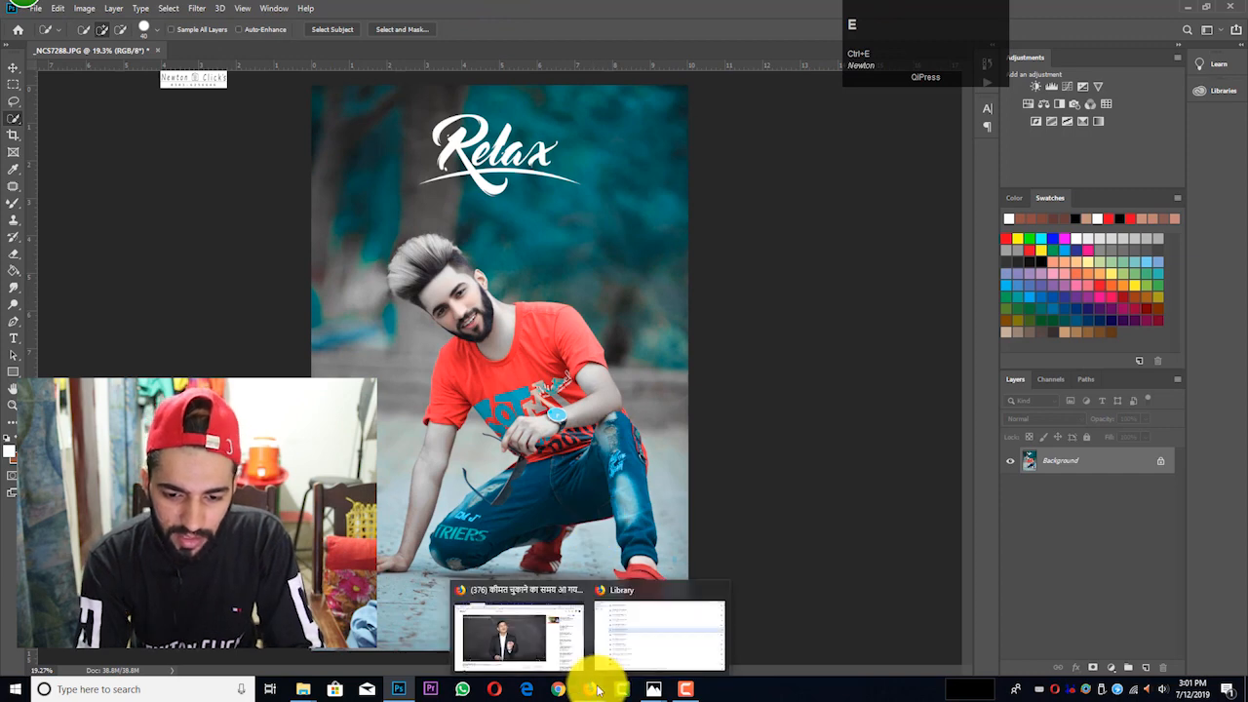
click(638, 617)
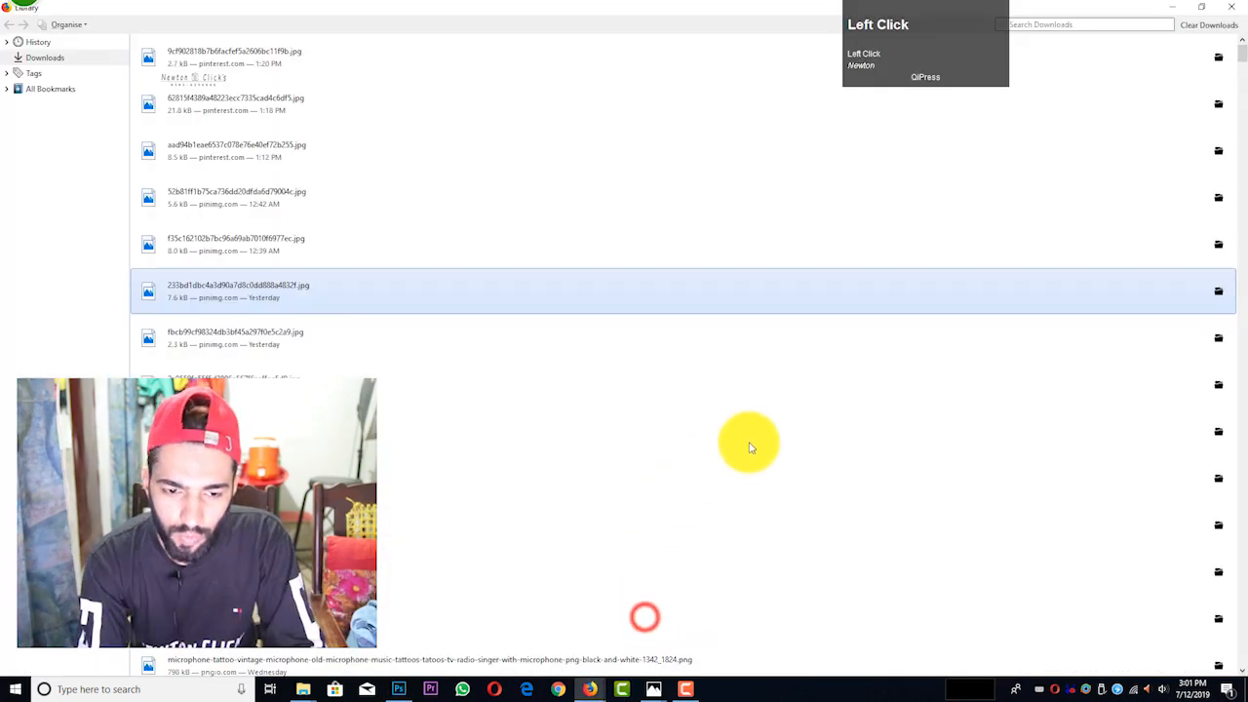
click(306, 690)
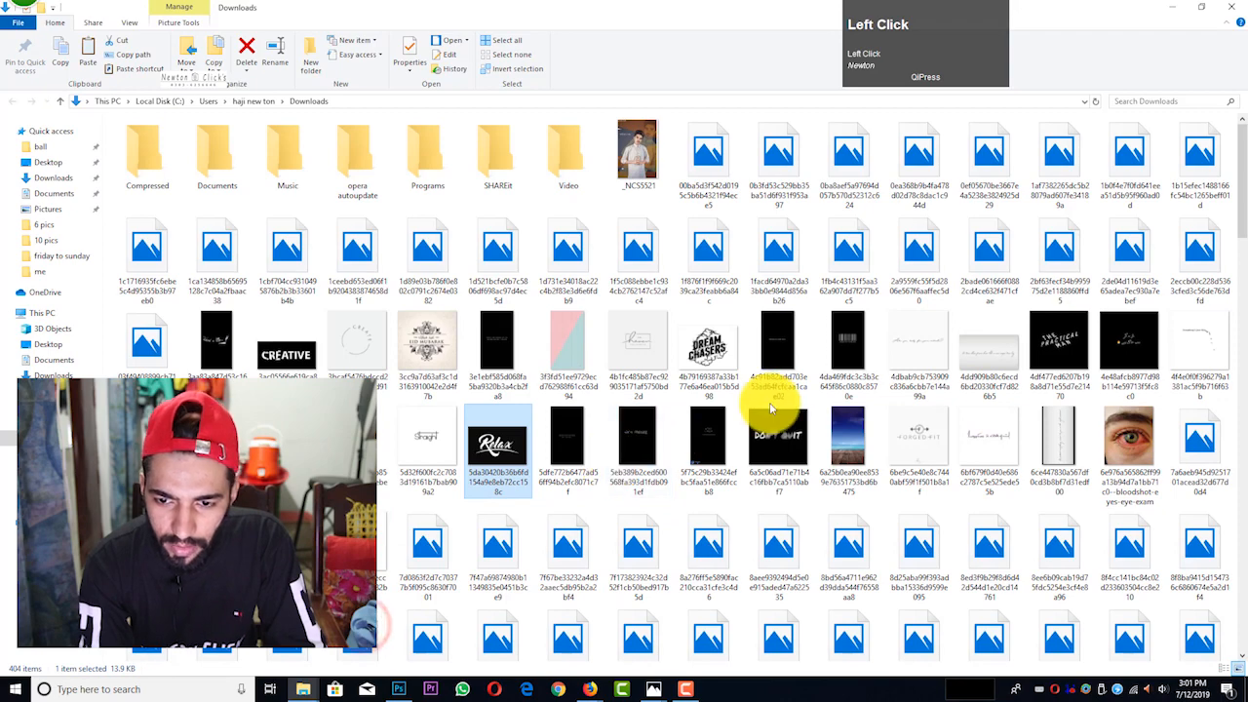
click(783, 334)
double_click(782, 335)
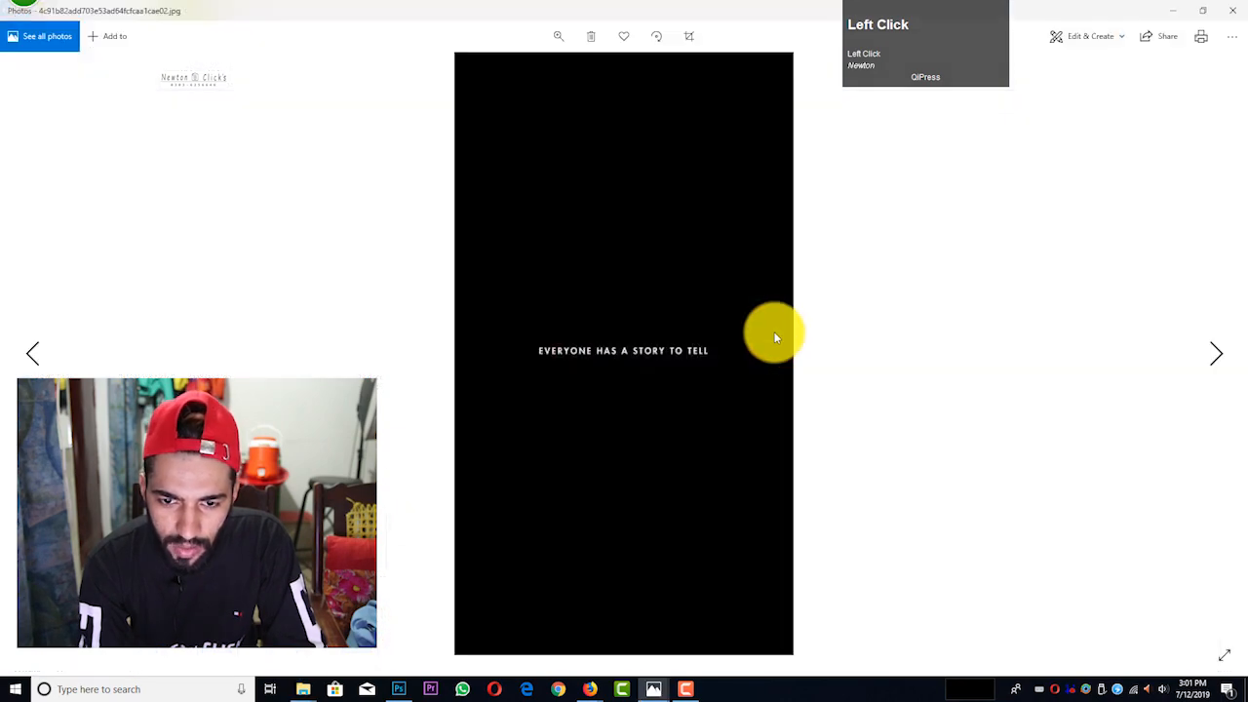
click(1239, 29)
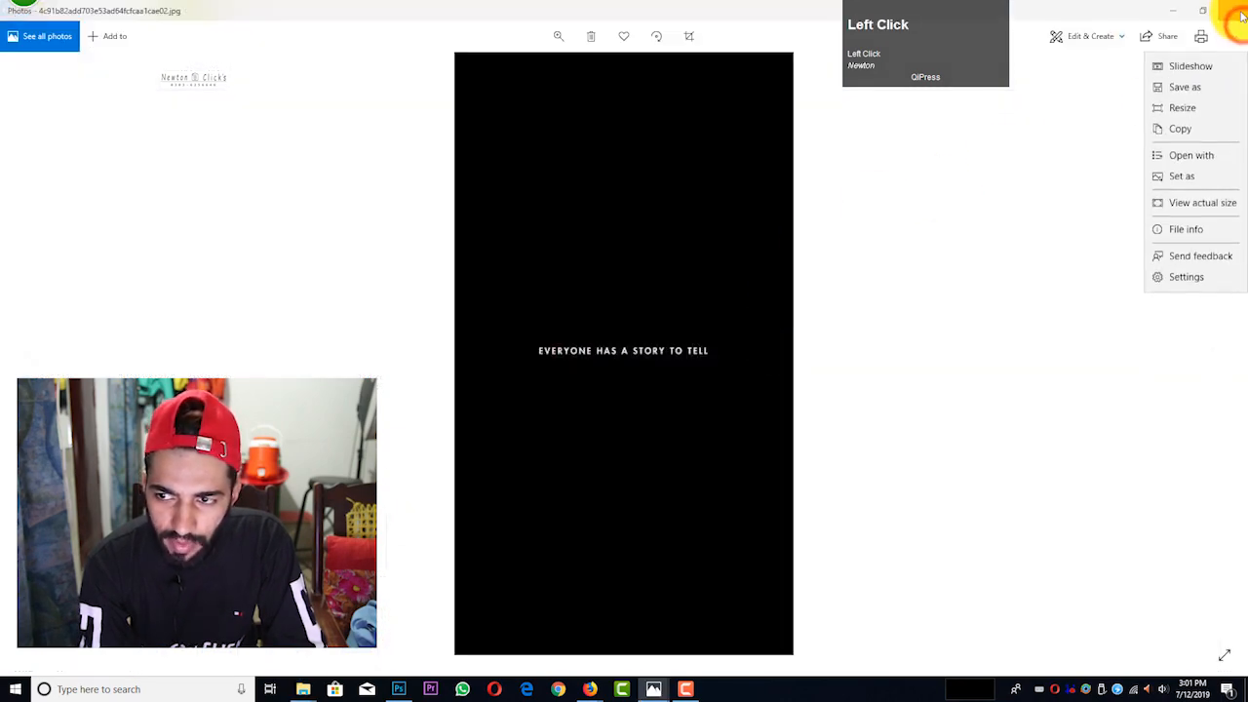
click(1230, 9)
drag(608, 483, 566, 380)
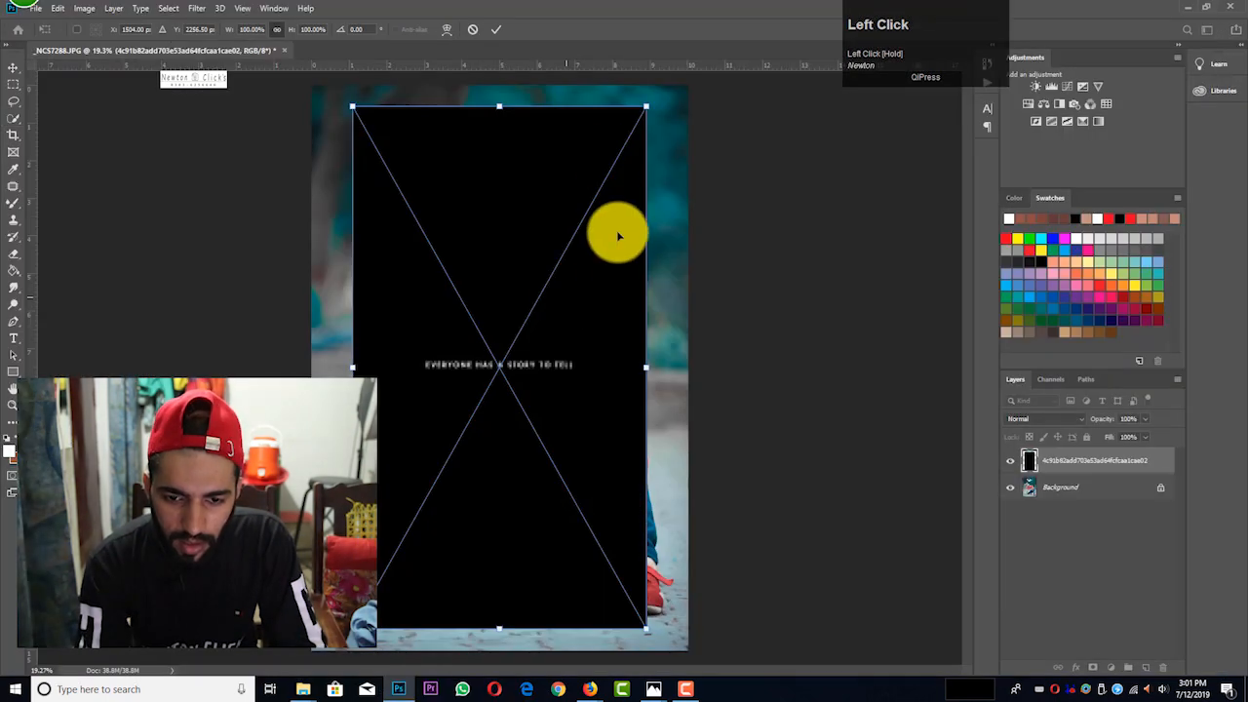
click(495, 28)
- Set the tagline layer's blend mode to Screen and move the tagline across the subject's knee near the photo's right edge
click(1053, 417)
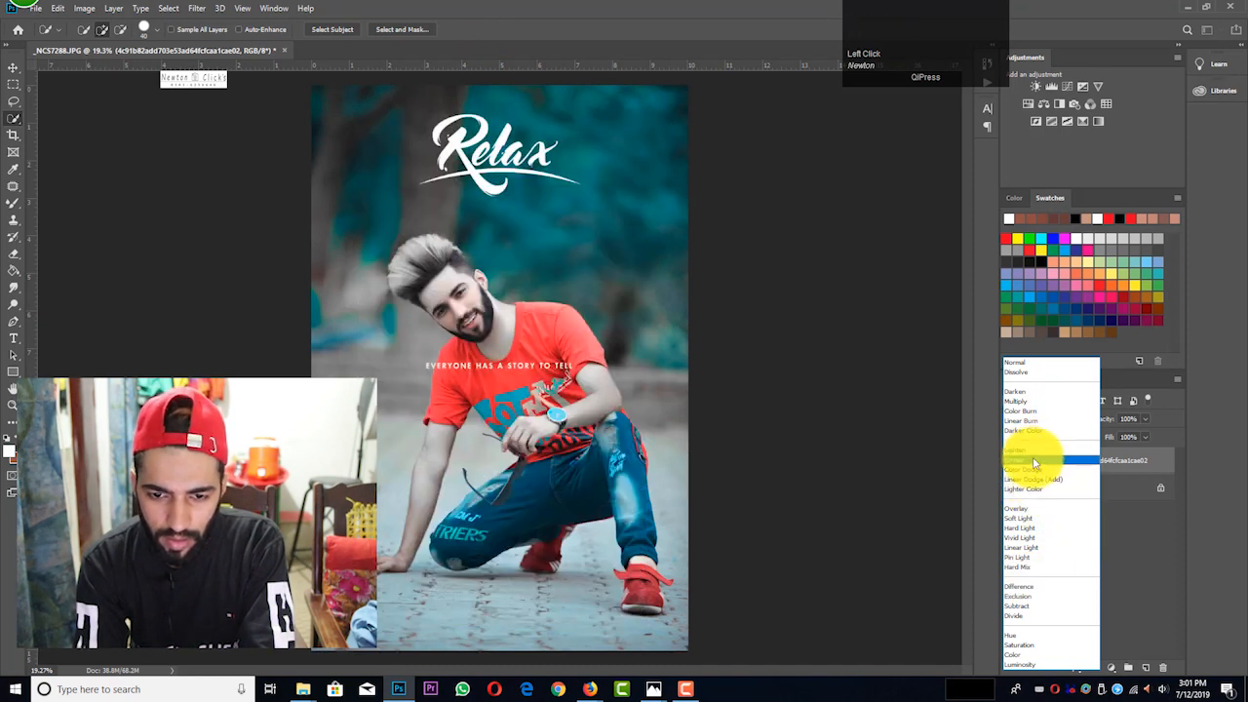
click(1033, 460)
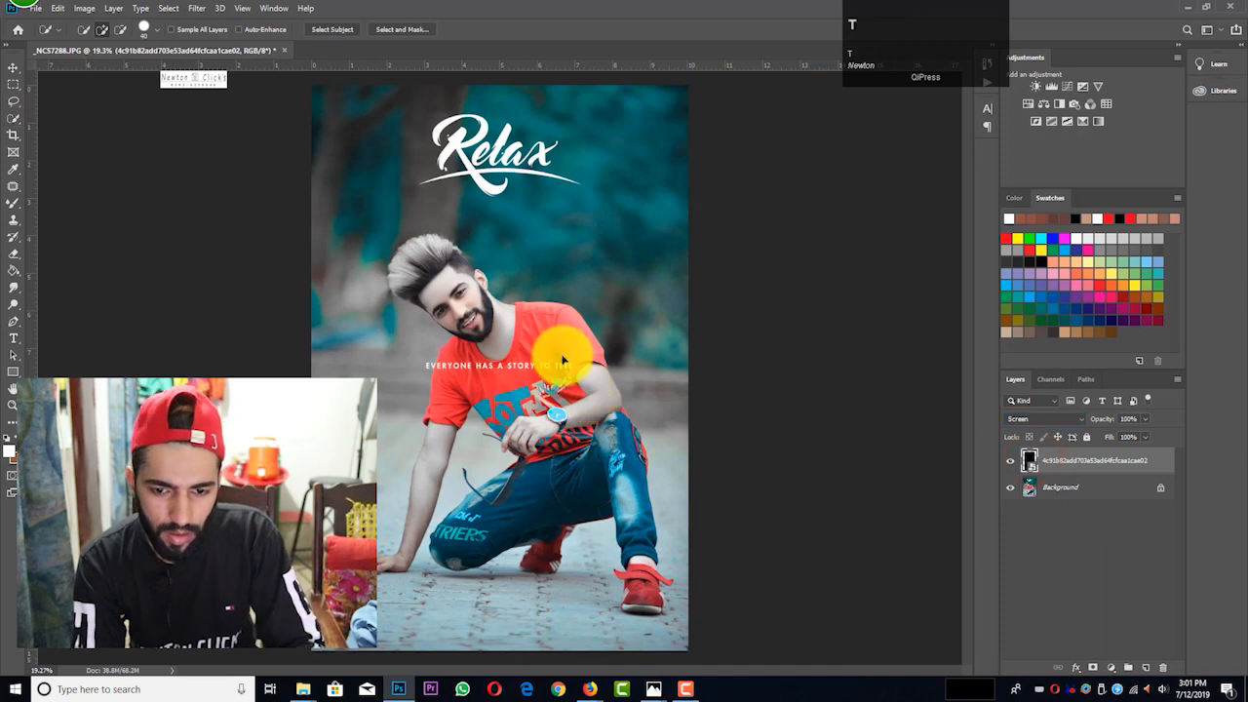
key(ctrl+t)
drag(490, 474, 666, 482)
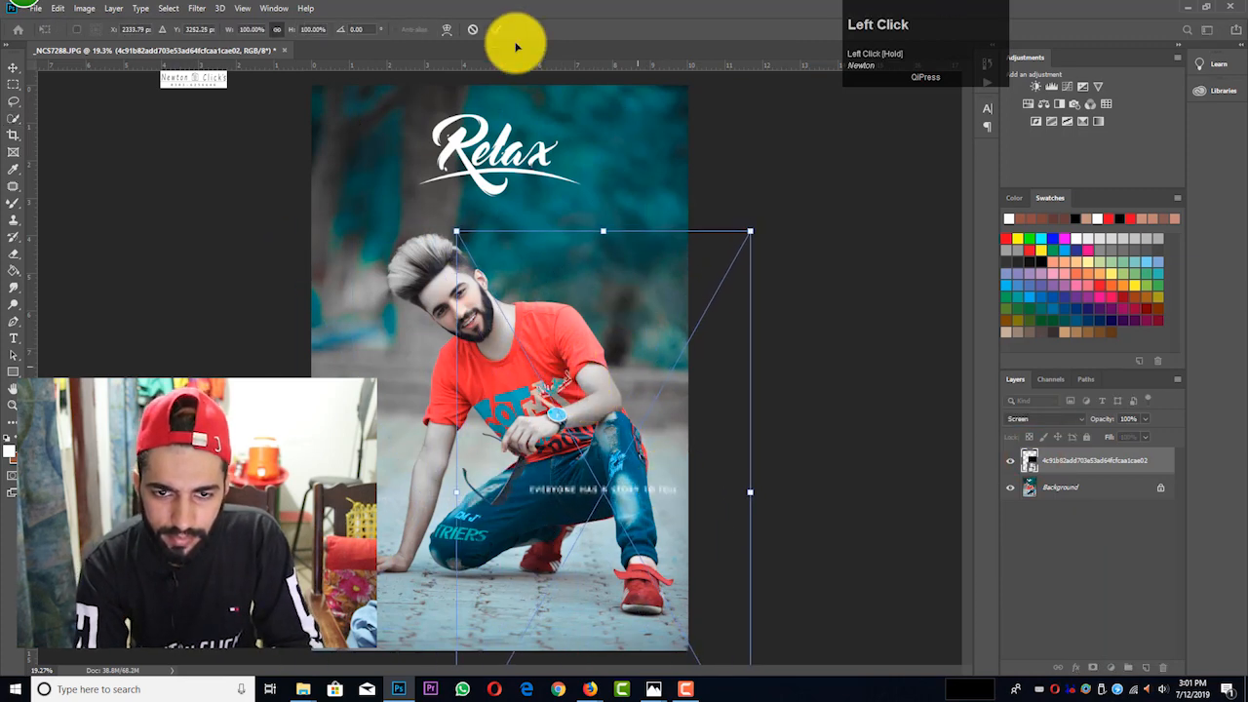
click(495, 31)
scroll(550, 477, down, 3)
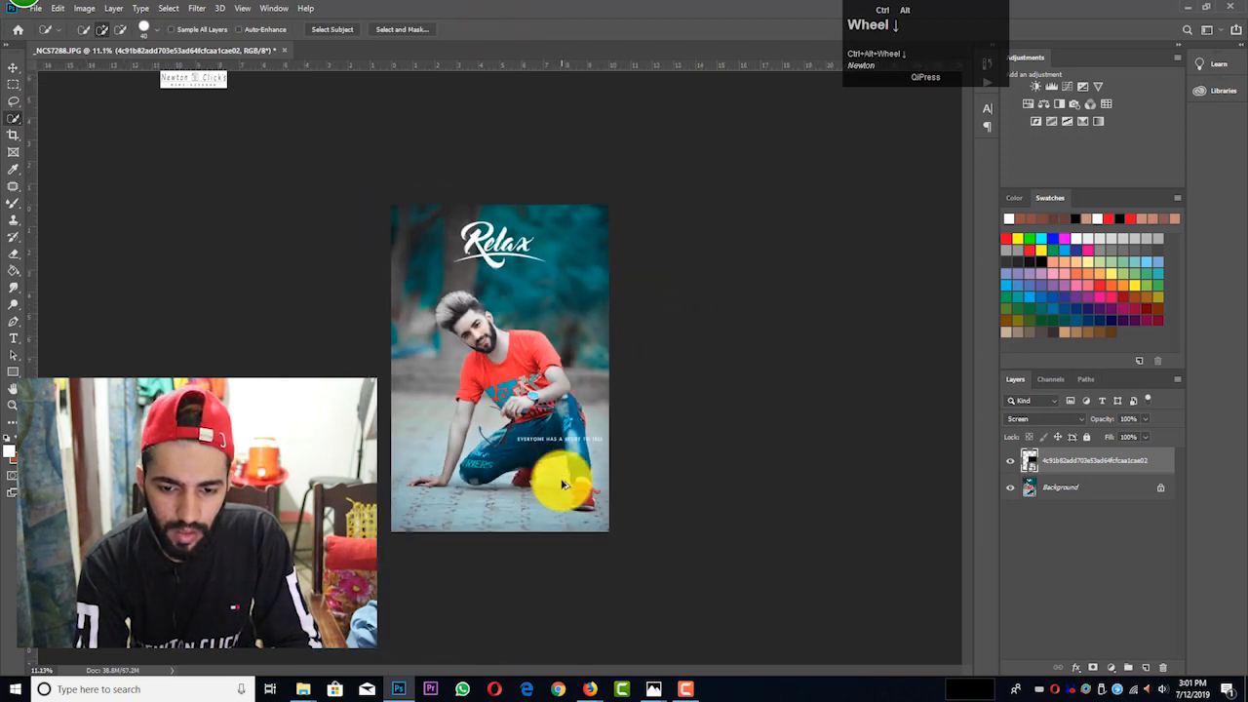
scroll(604, 479, up, 2)
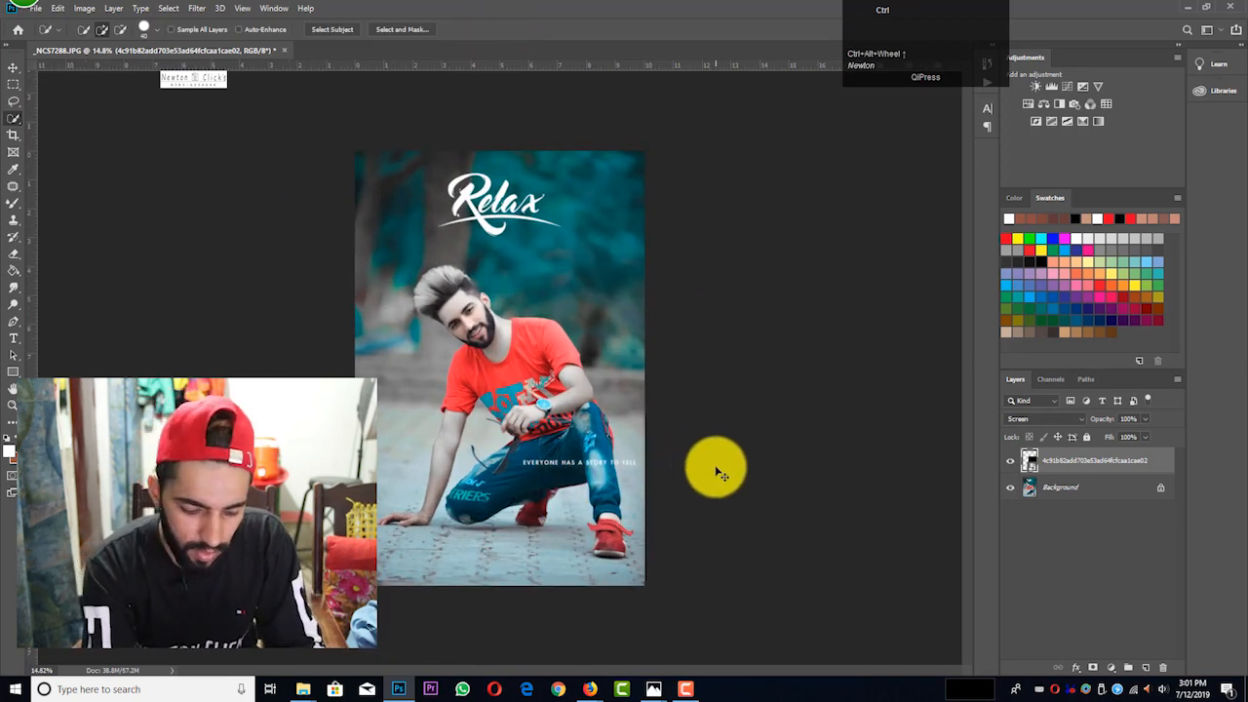
- Apply Levels with input values 69, 0.57 and 179 to the tagline layer, and merge all visible layers
key(ctrl+l)
drag(657, 131, 830, 137)
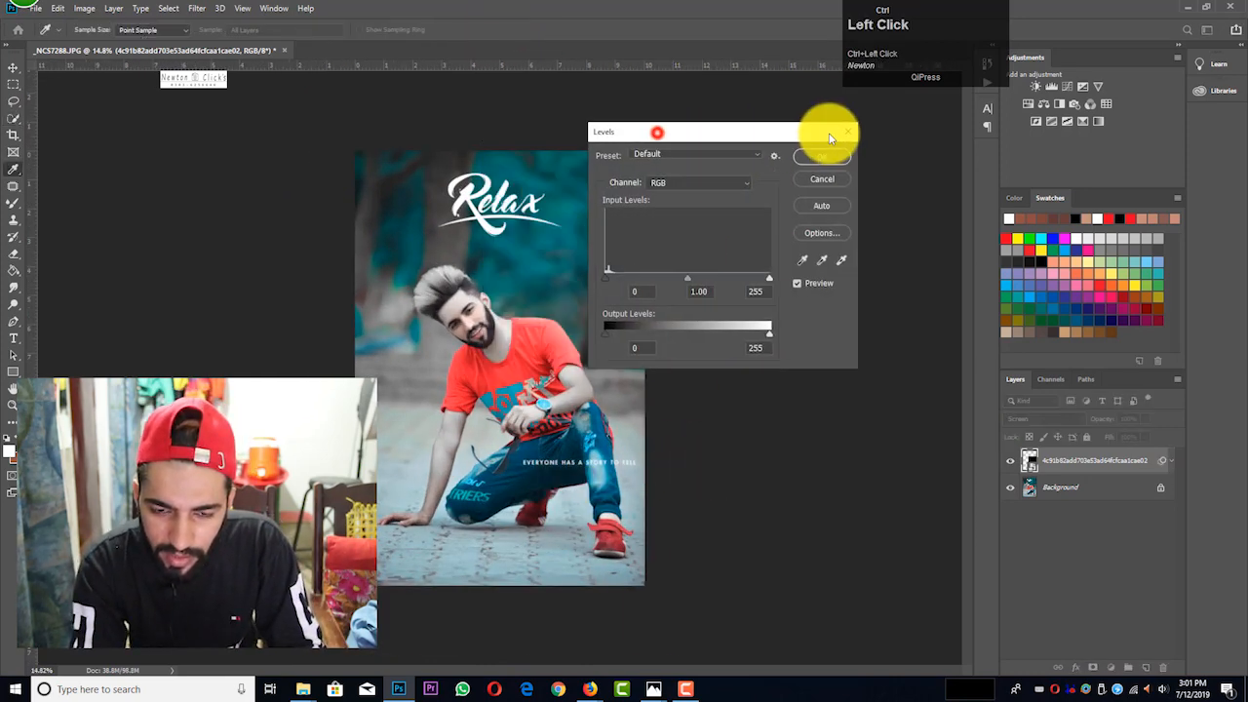
scroll(688, 458, up, 2)
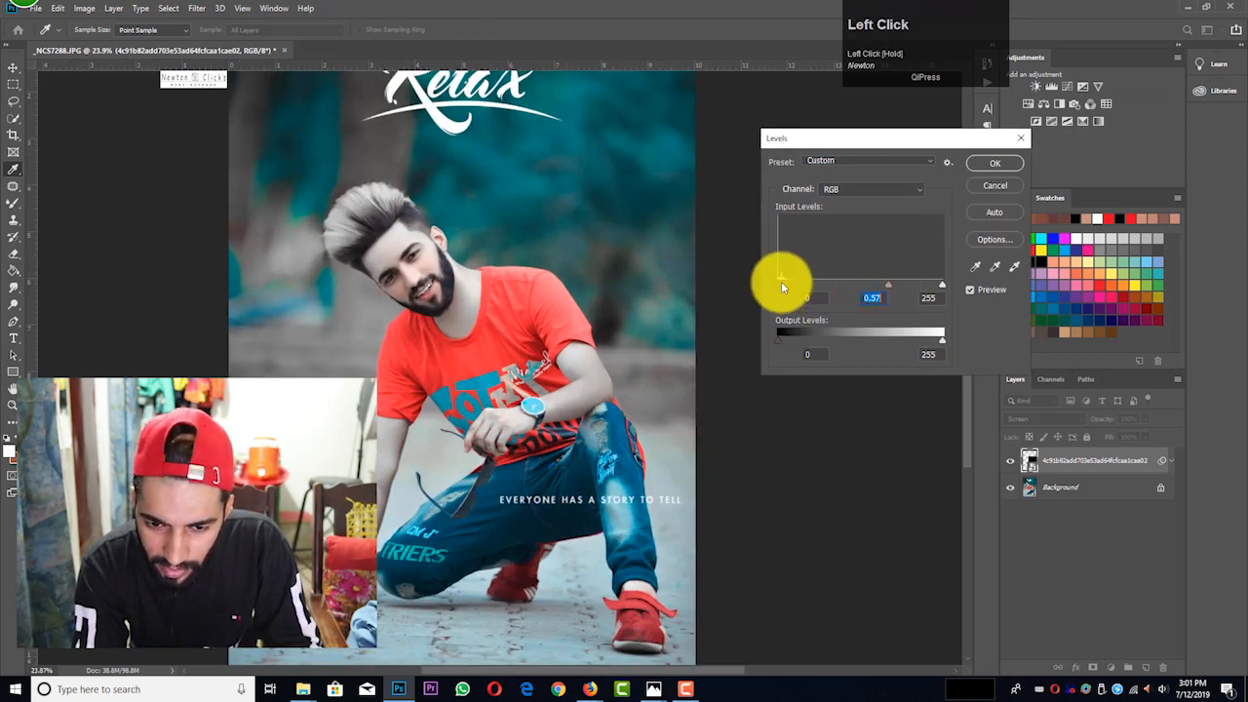
drag(780, 285, 825, 280)
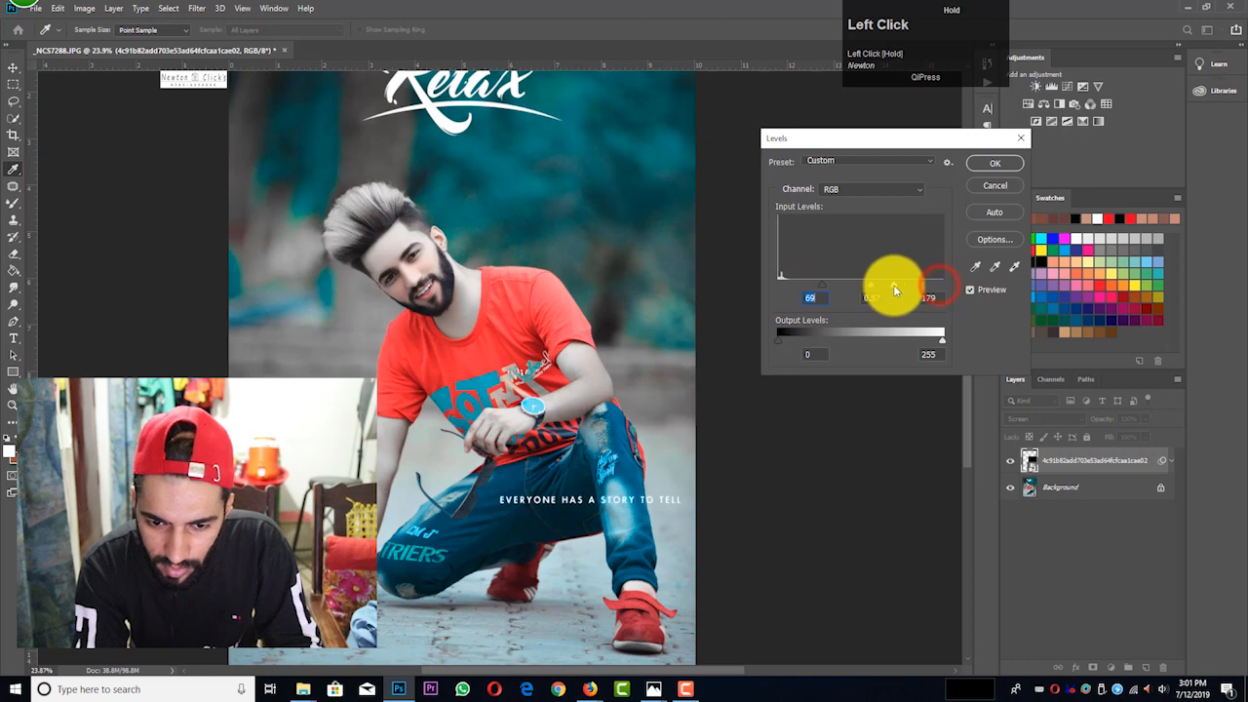
click(994, 164)
key(w)
scroll(649, 404, down, 2)
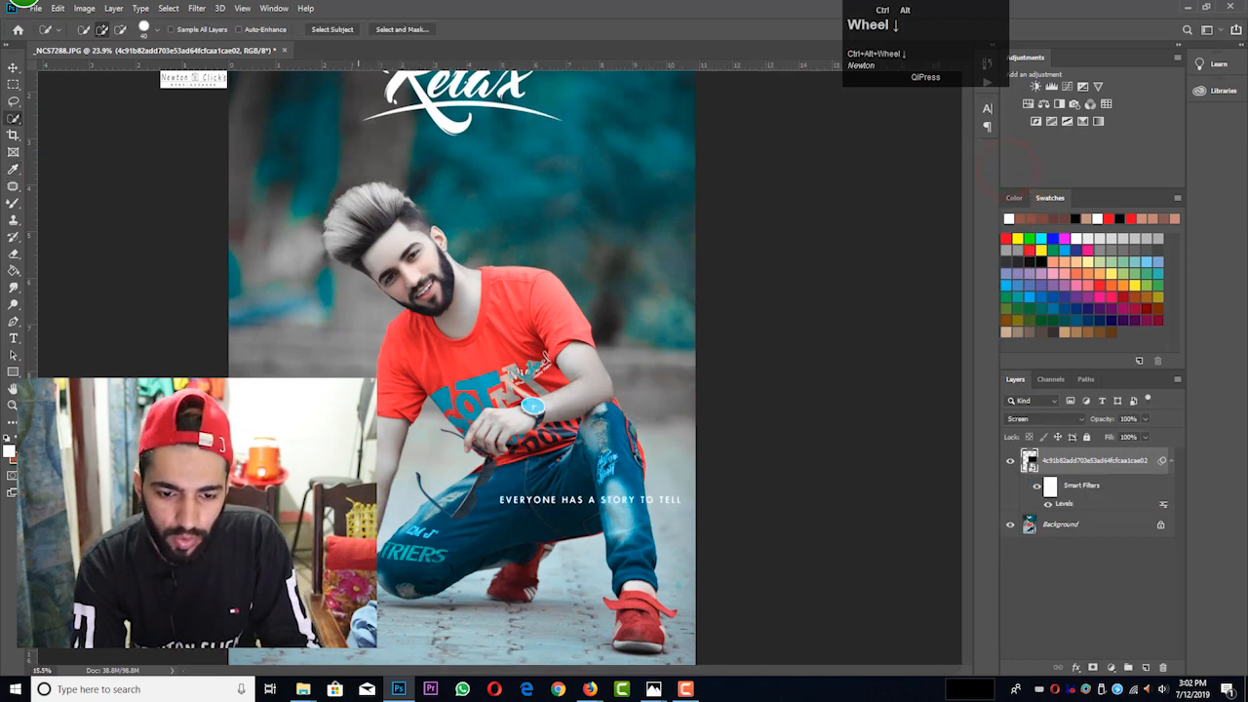
key(ctrl+shift+e)
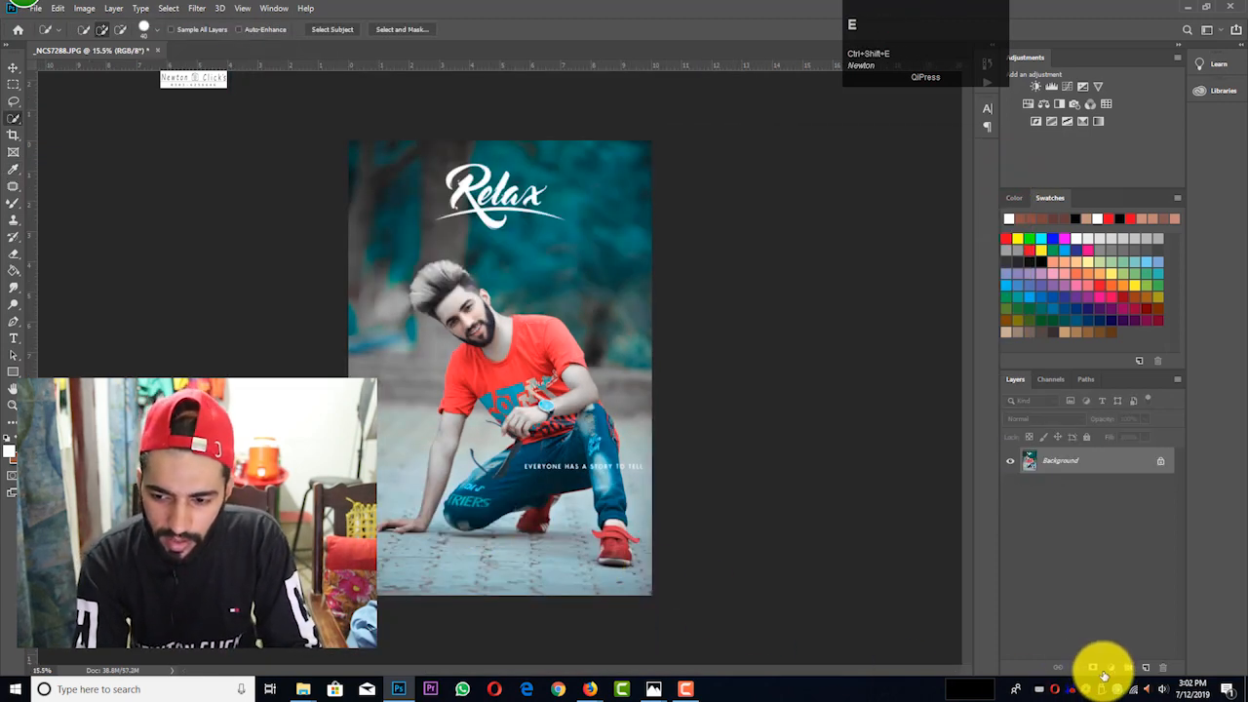
- Create a new layer and paint a soft white spot in the photo's lower-left corner with a 1900 px brush
right_click(14, 205)
click(55, 202)
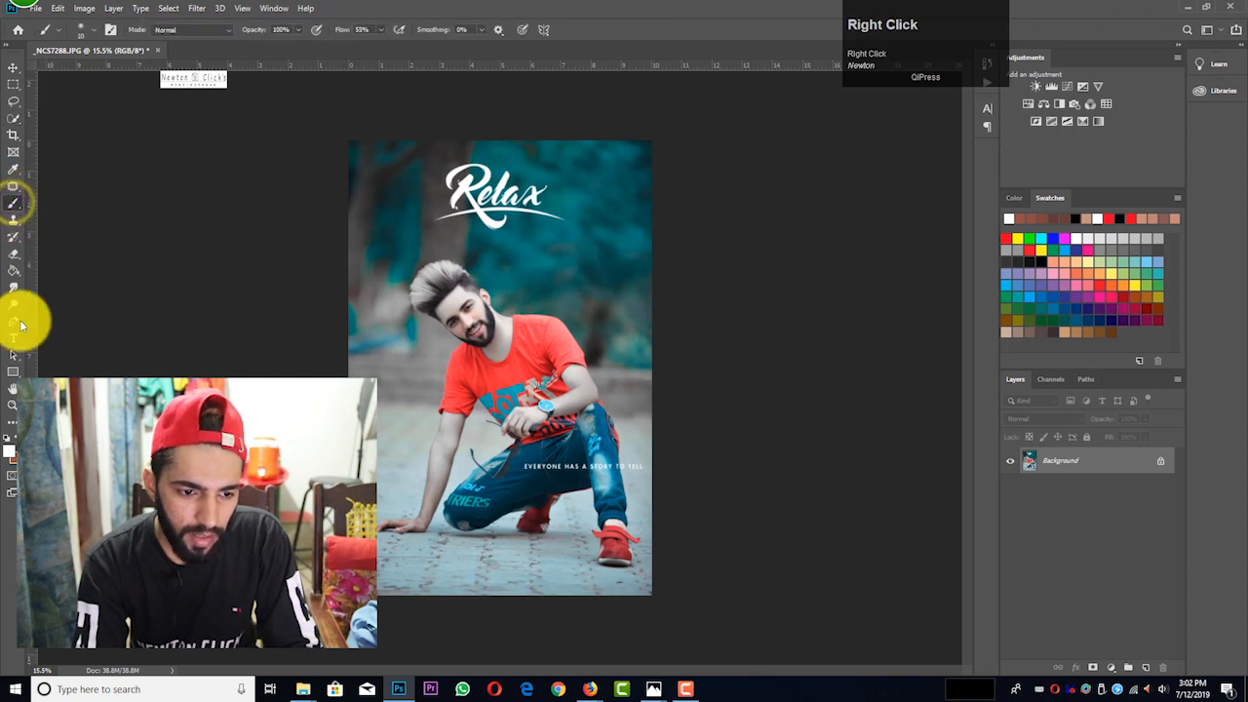
click(42, 203)
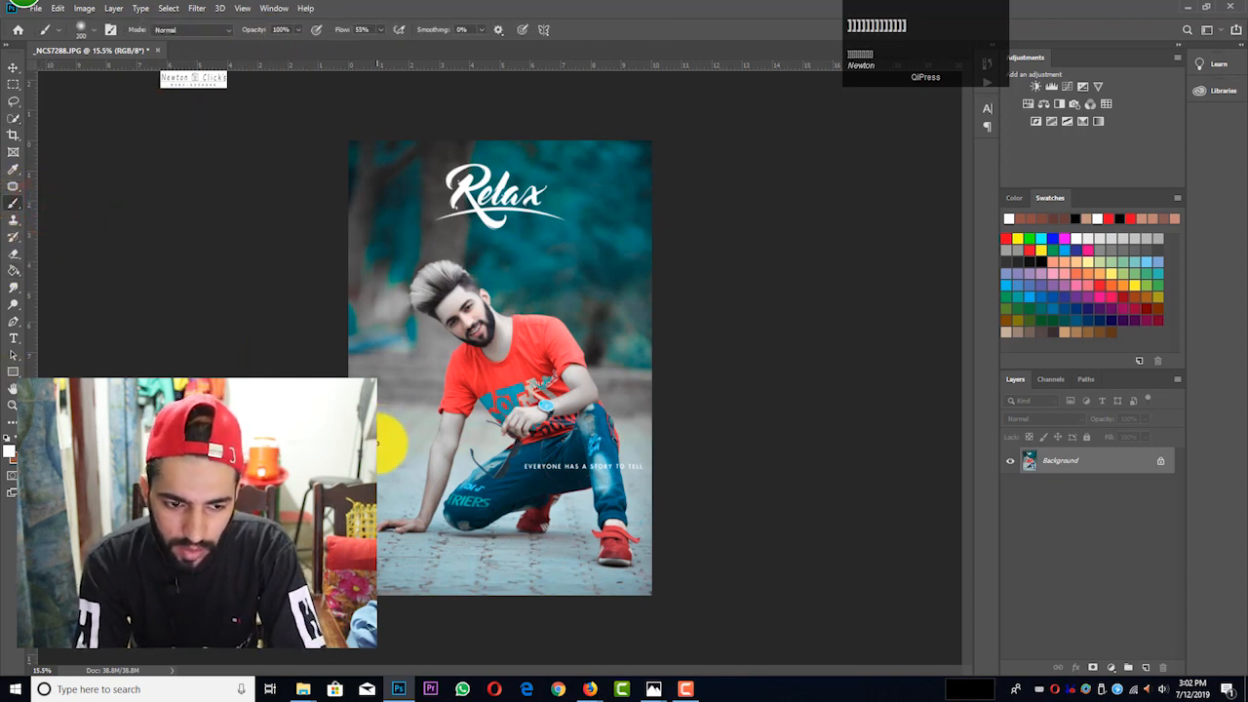
key(bracketright)
key(bracketright)
key(bracketright)
key(bracketright)
key(bracketright)
click(1146, 667)
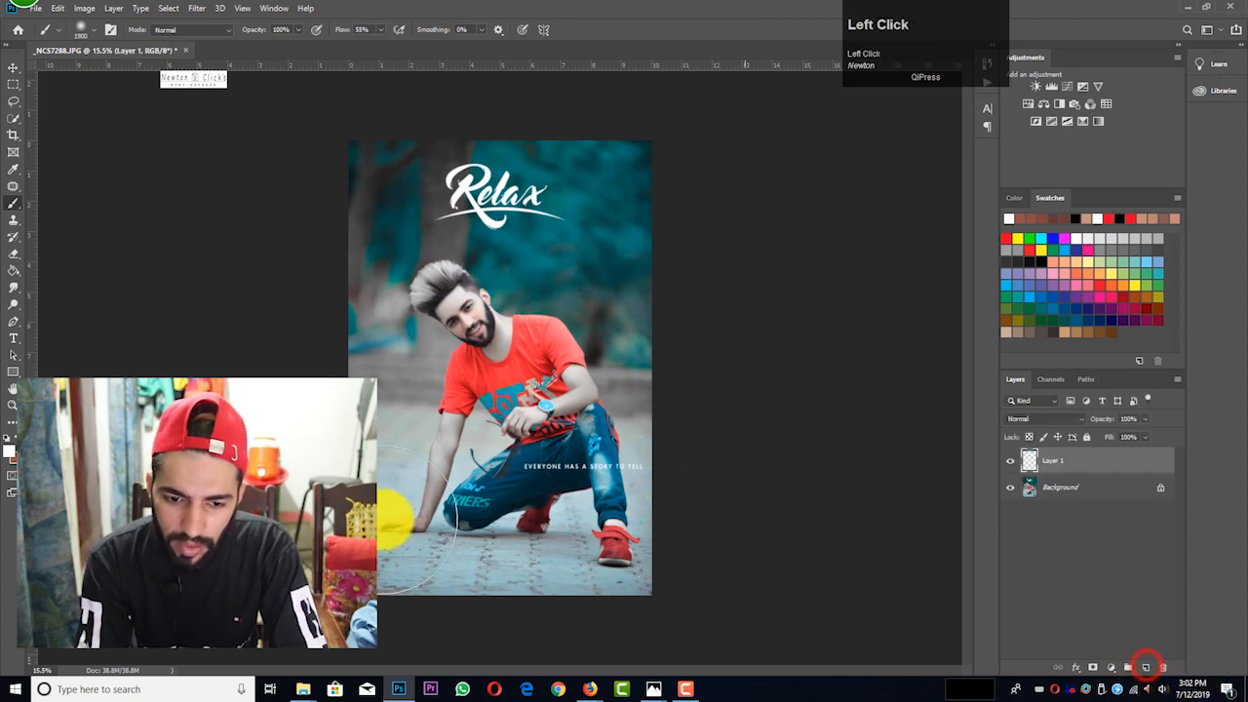
- Enlarge the white light spot to about 203%, reposition it over the photo's lower left, and merge it into the Background
key(ctrl+t)
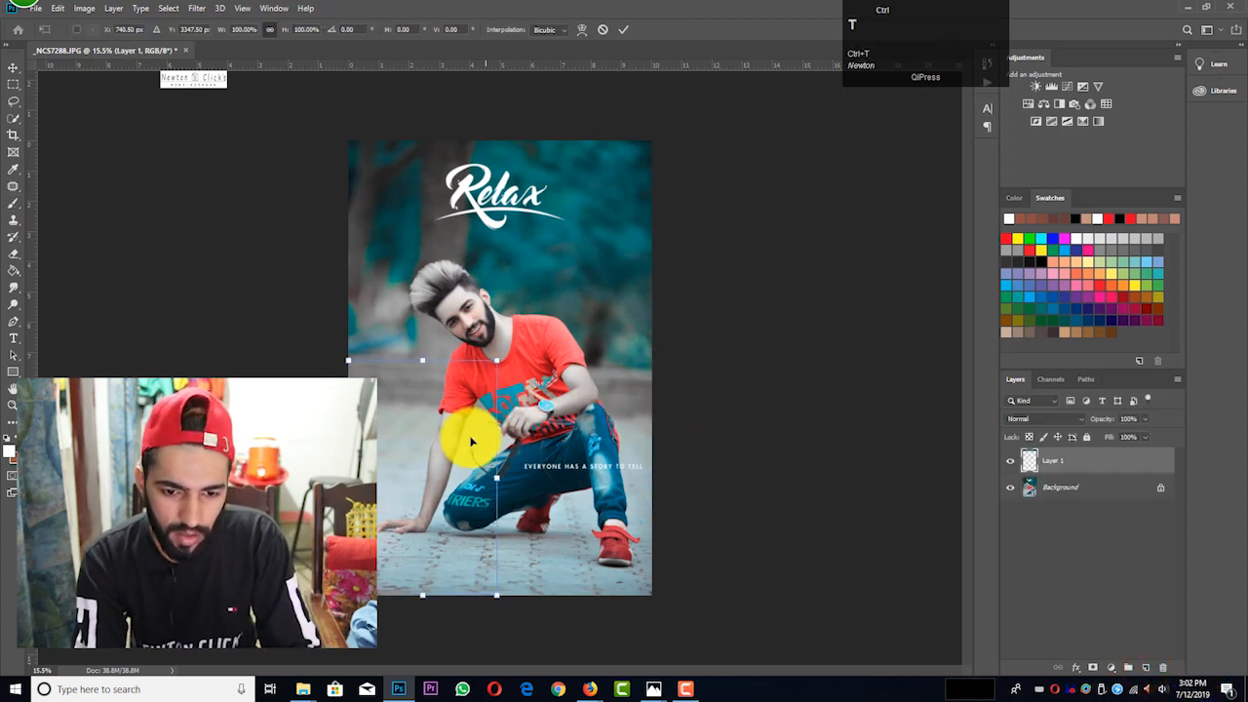
drag(500, 359, 636, 238)
drag(546, 341, 527, 434)
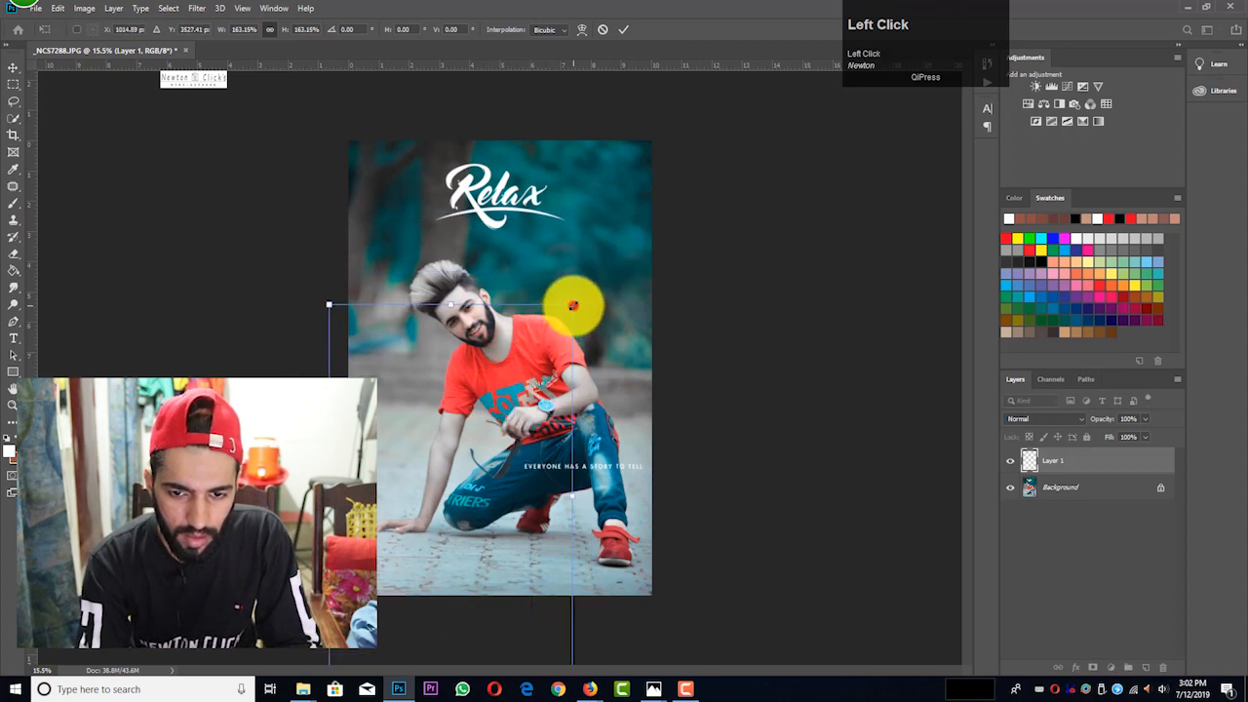
drag(573, 305, 545, 334)
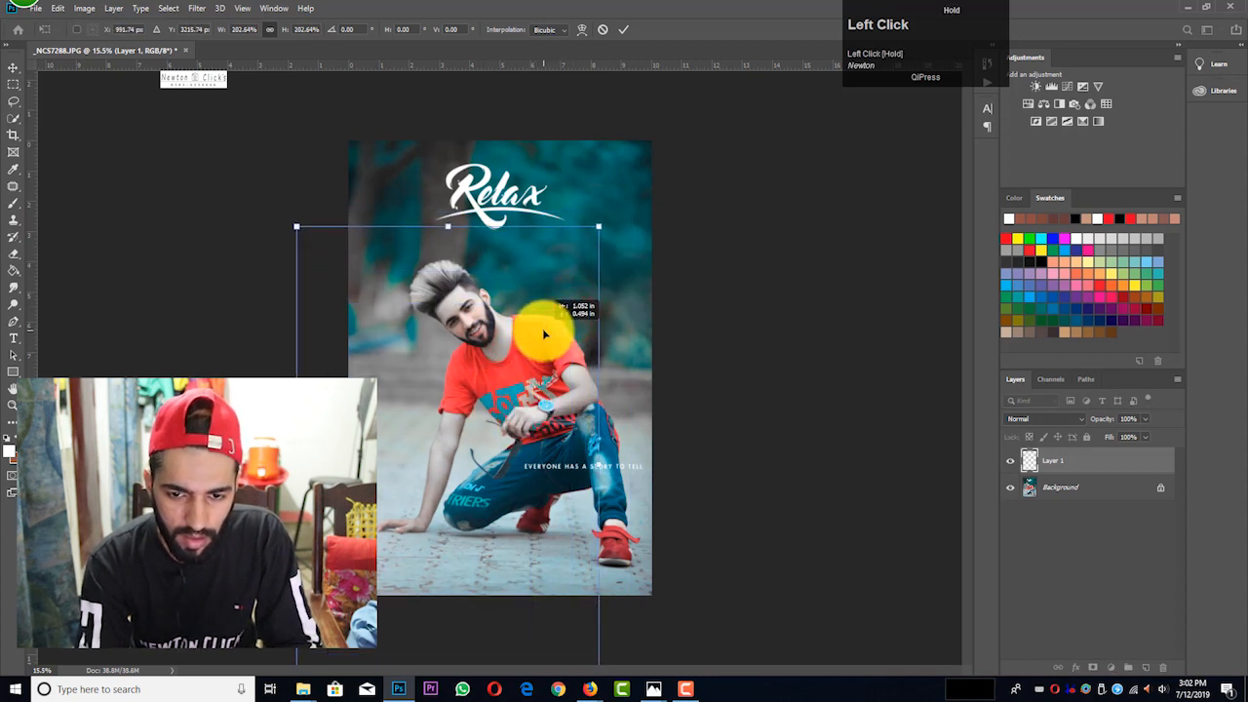
click(624, 30)
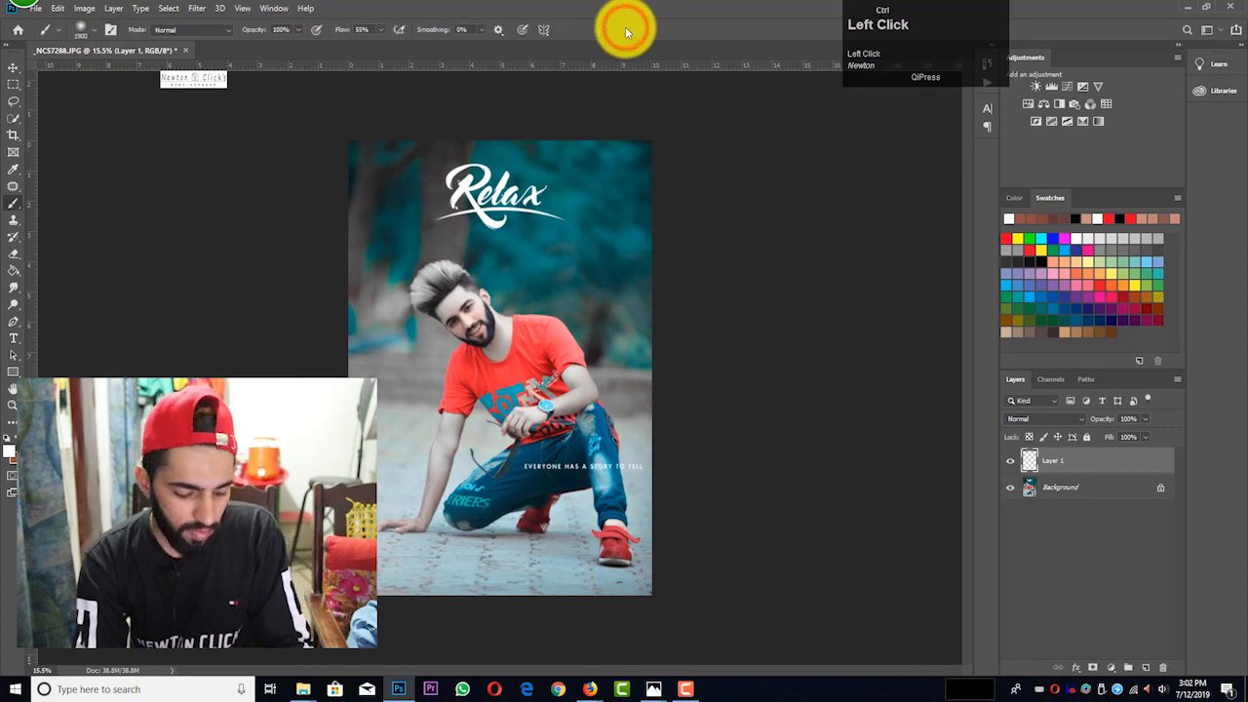
key(ctrl+e)
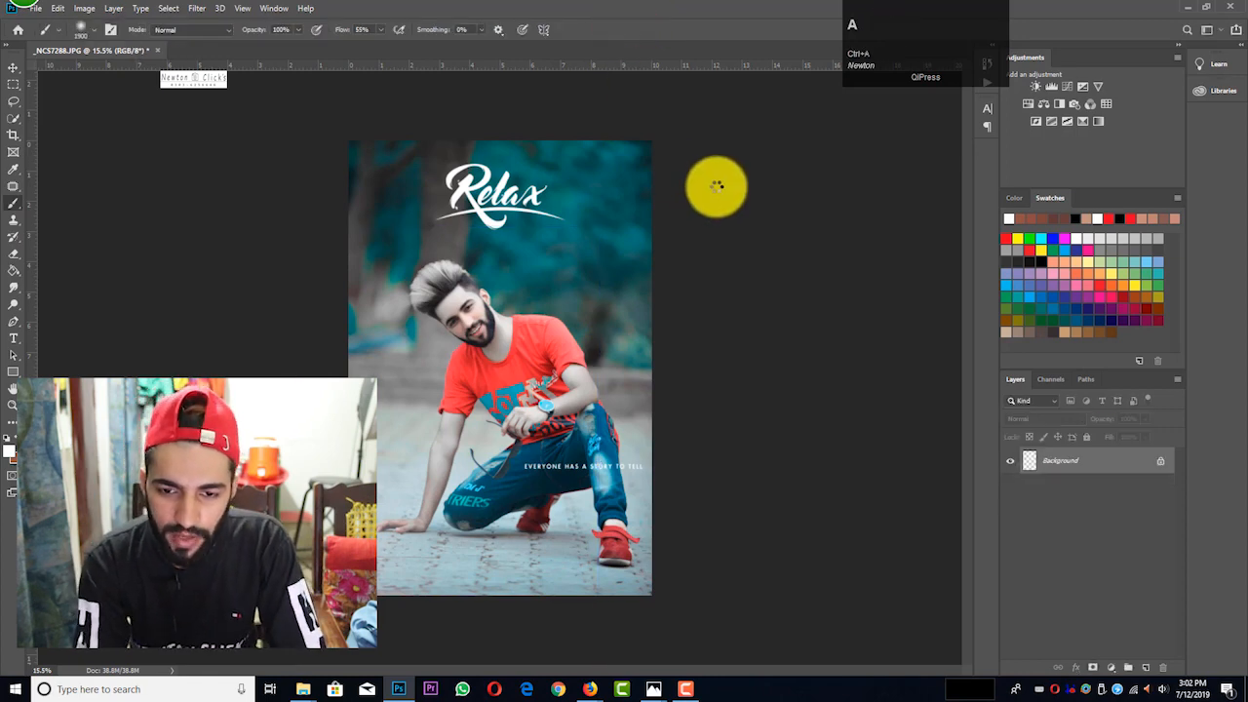
- Apply a Camera Raw pass with a post-crop vignette amount of -10 and a lens distortion amount of +5
click(961, 145)
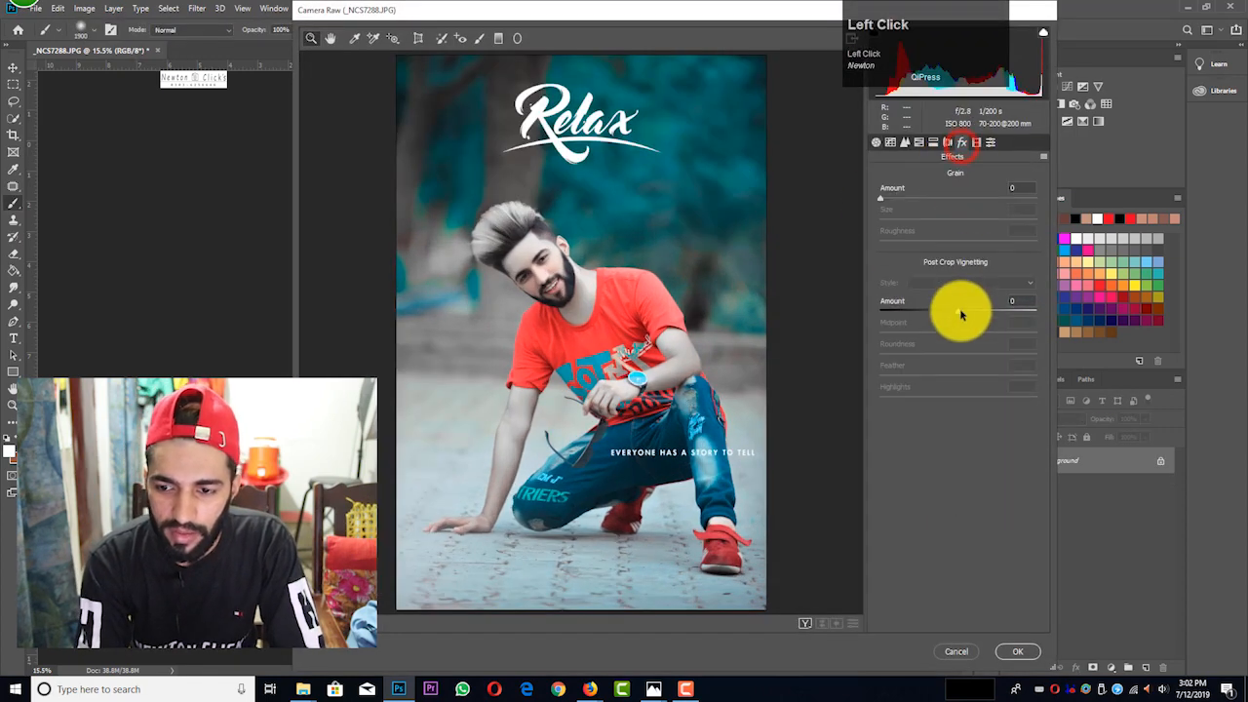
drag(960, 311, 957, 311)
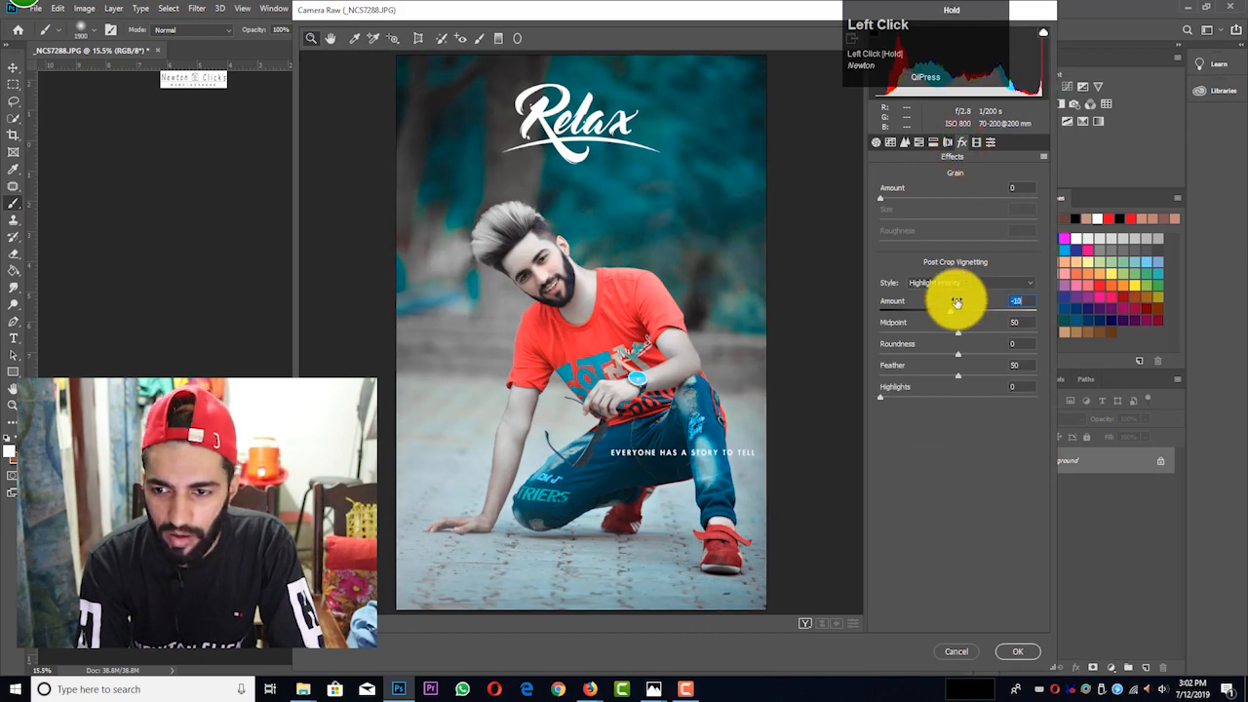
click(951, 143)
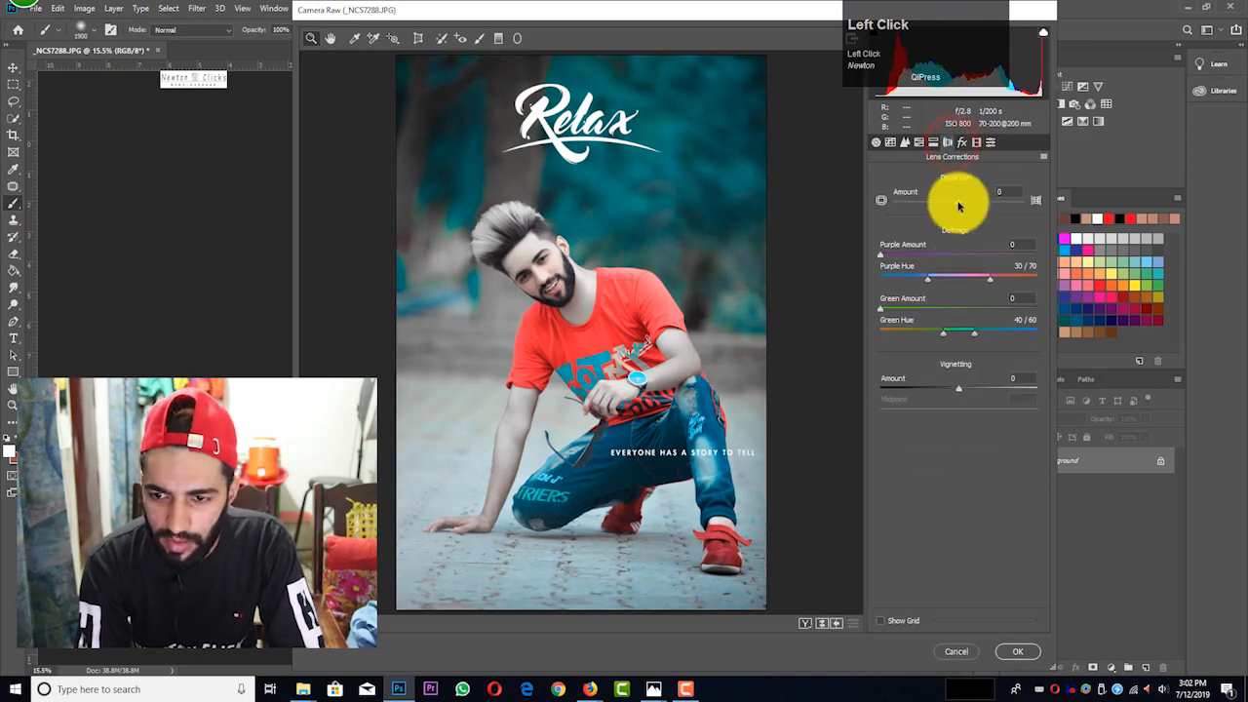
drag(958, 203, 961, 205)
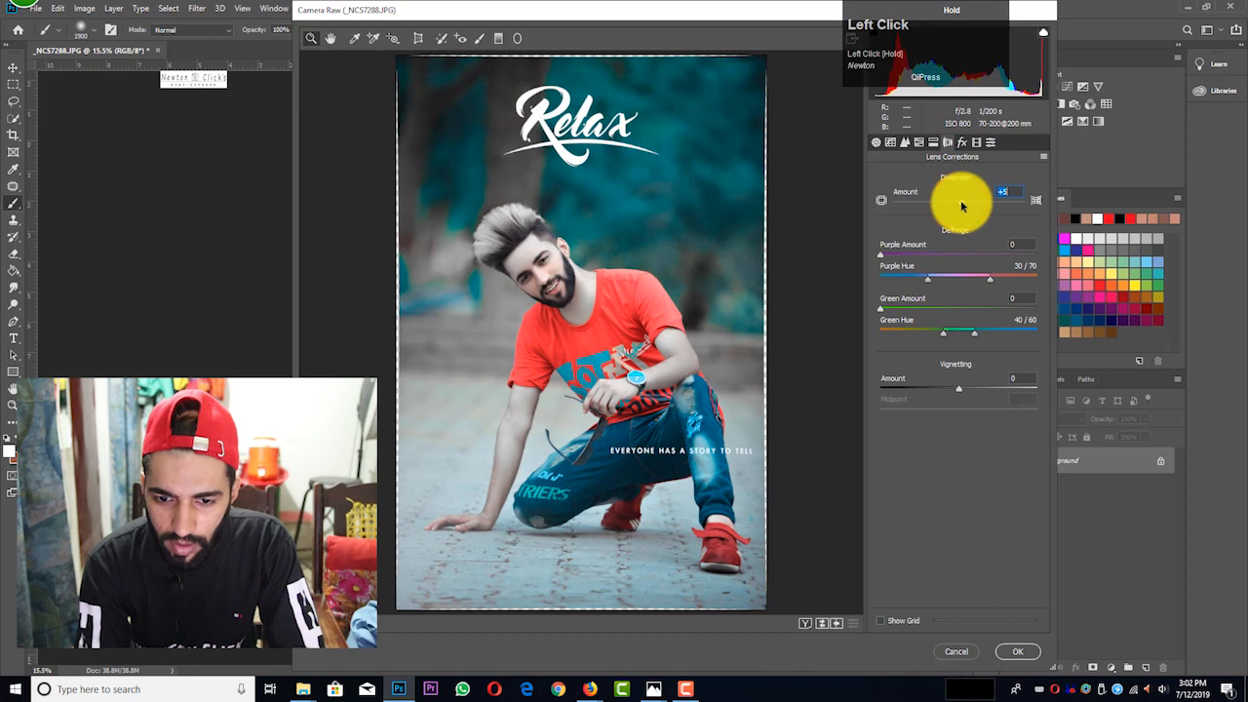
click(1017, 651)
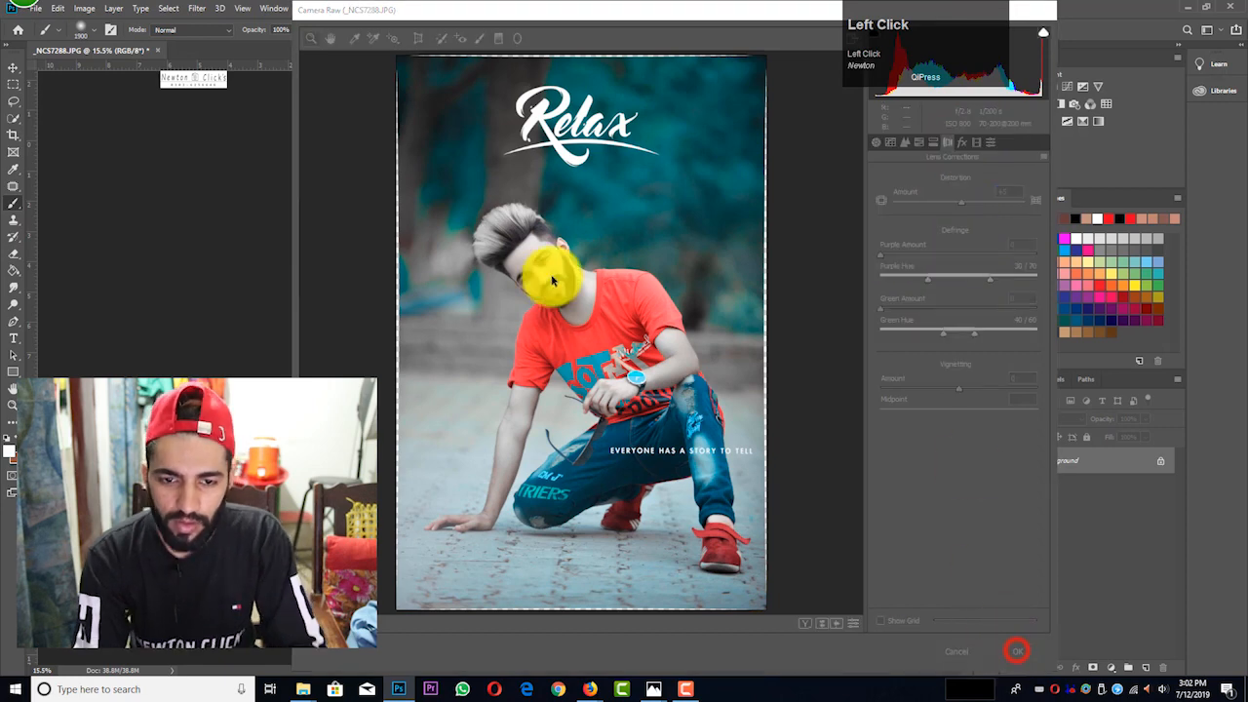
alt+scroll(635, 459, up, 4)
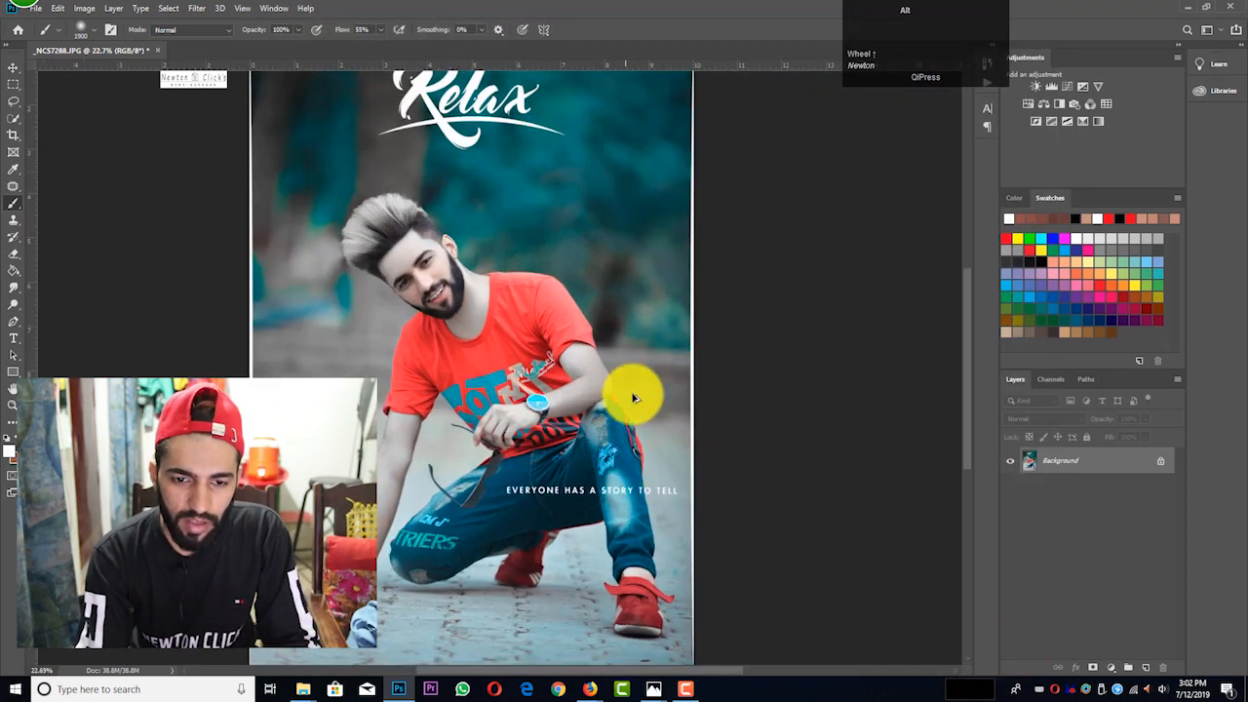
alt+scroll(614, 300, down, 4)
alt+scroll(613, 296, up, 2)
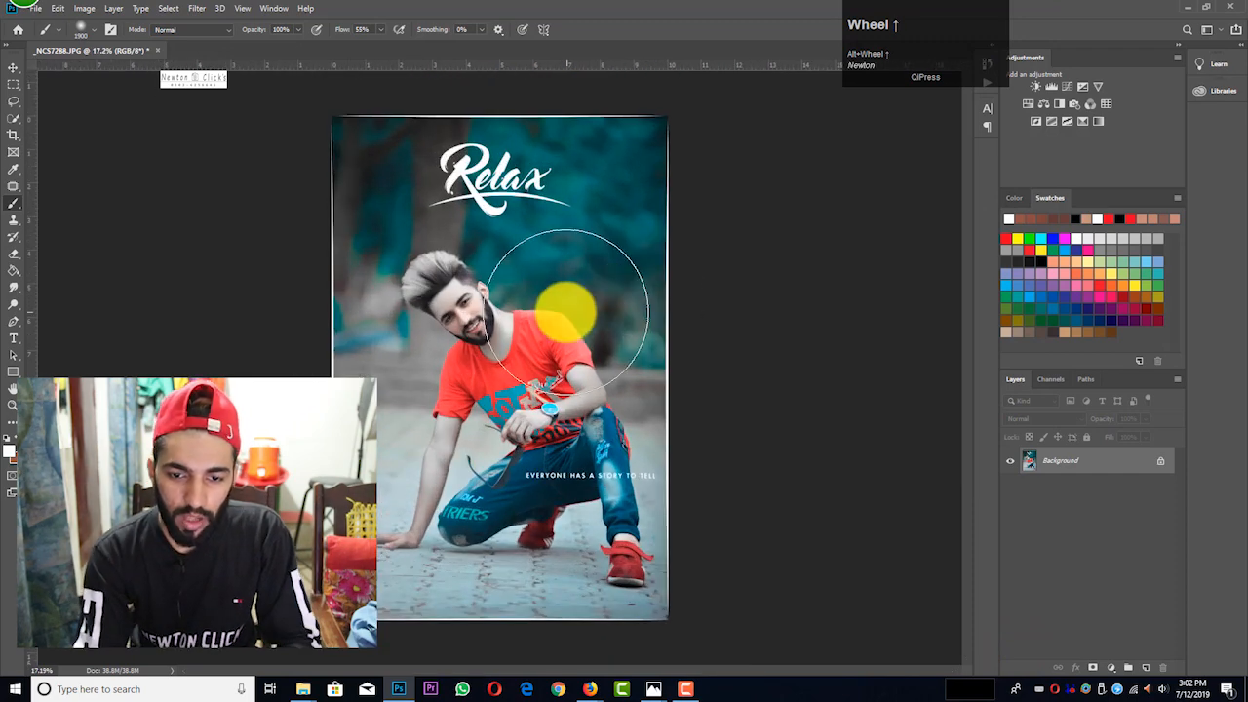